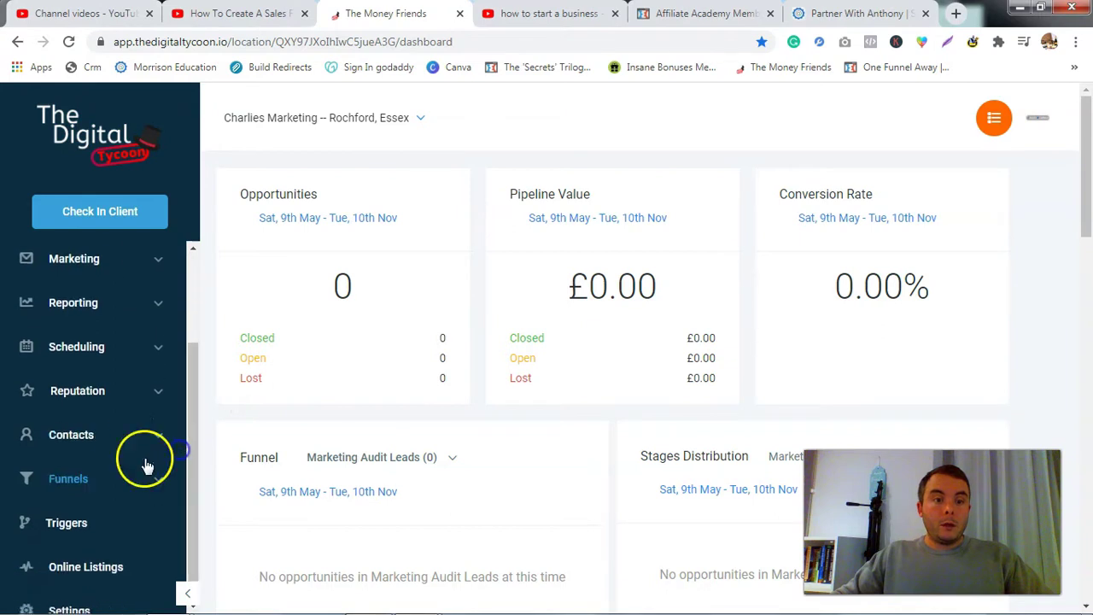
Step: Create a new funnel named "Test"
click(45, 534)
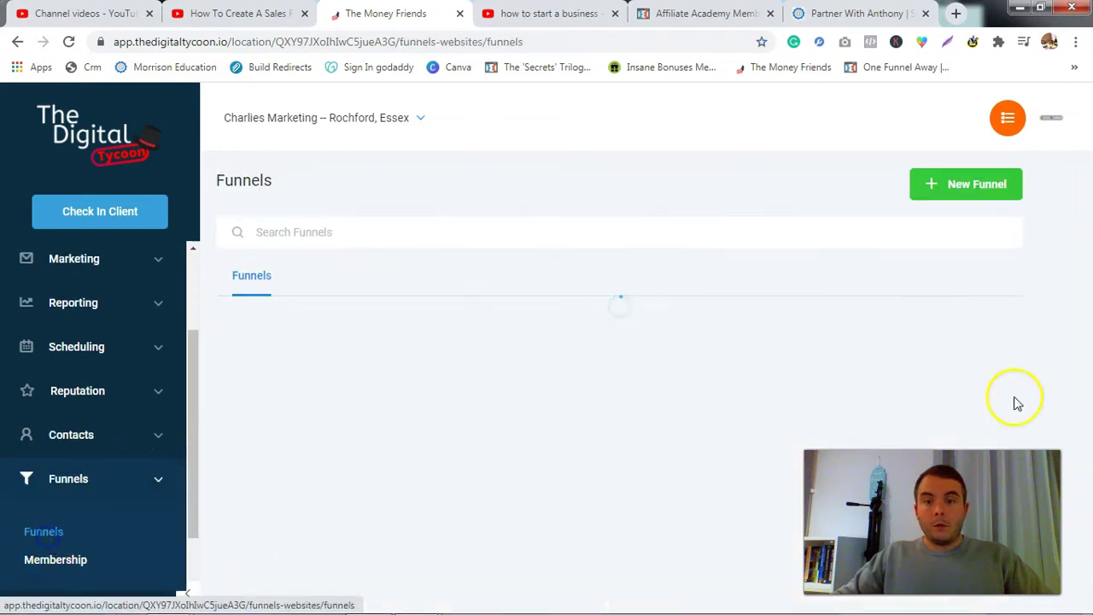
click(930, 189)
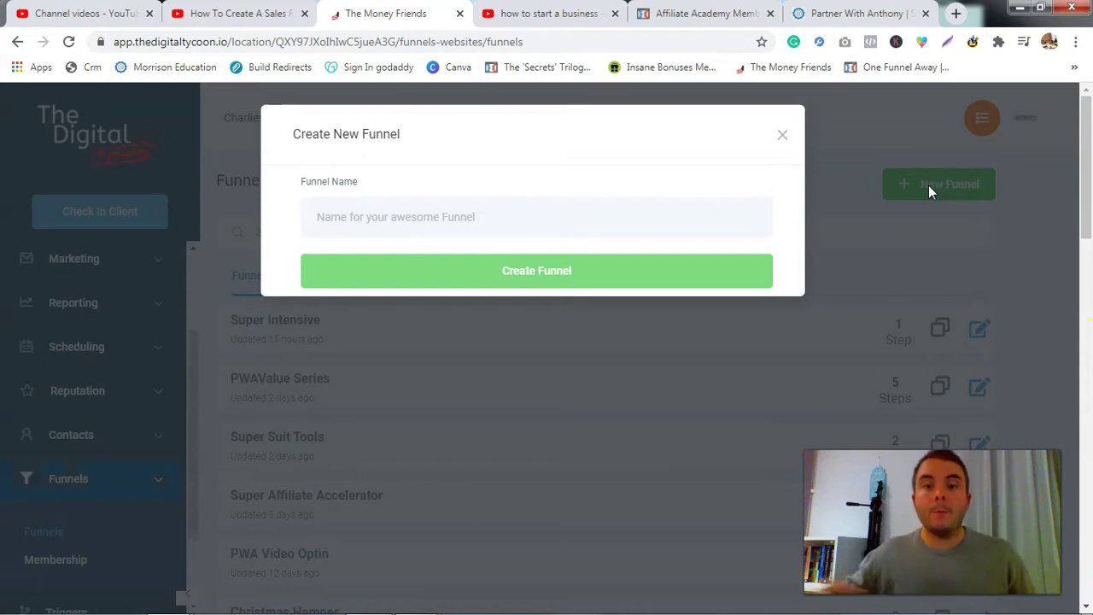
click(411, 220)
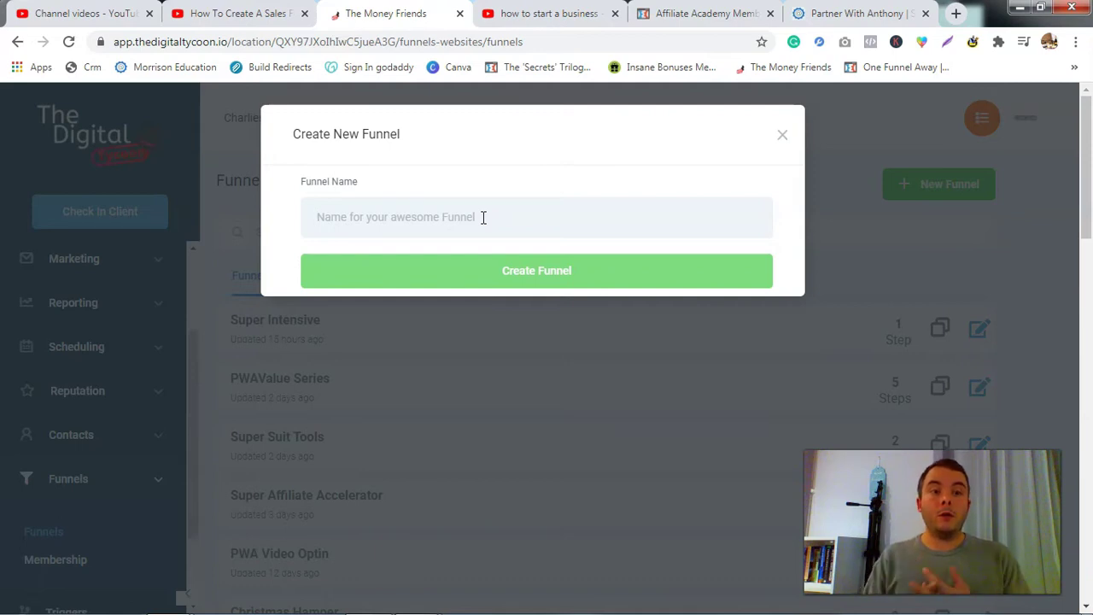
click(482, 217)
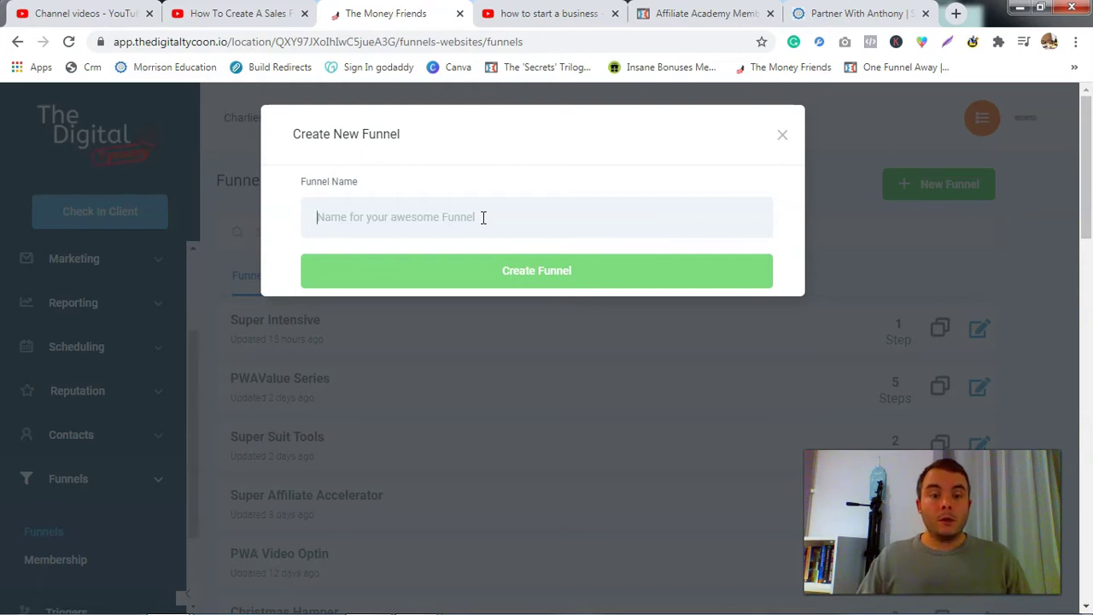
text(Test)
click(480, 220)
click(549, 279)
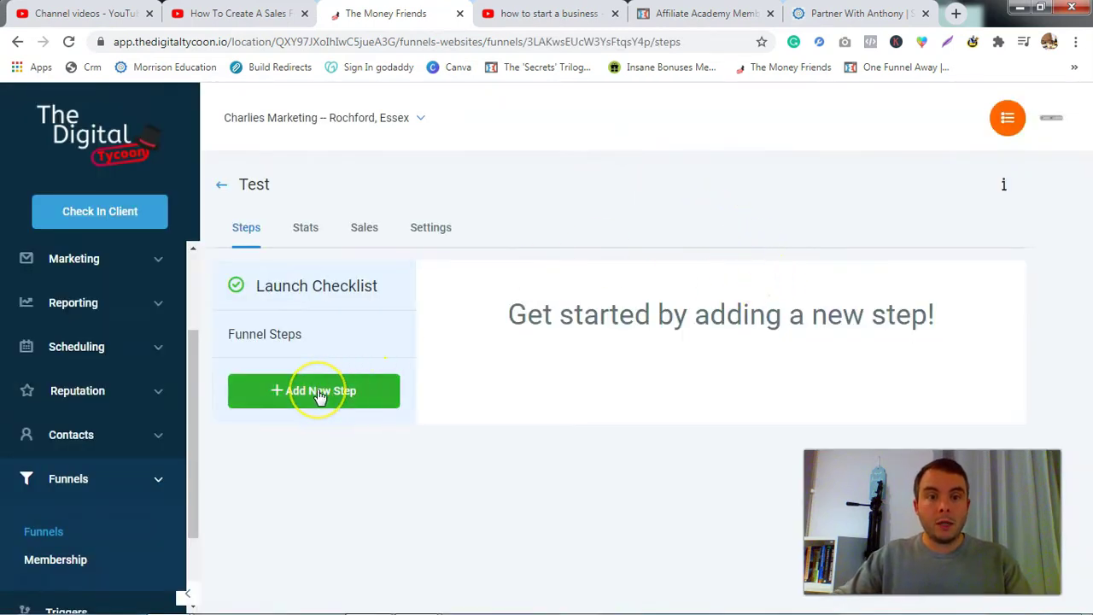
Step: Start a new step in the Test funnel and name its page "Capture Page"
click(318, 392)
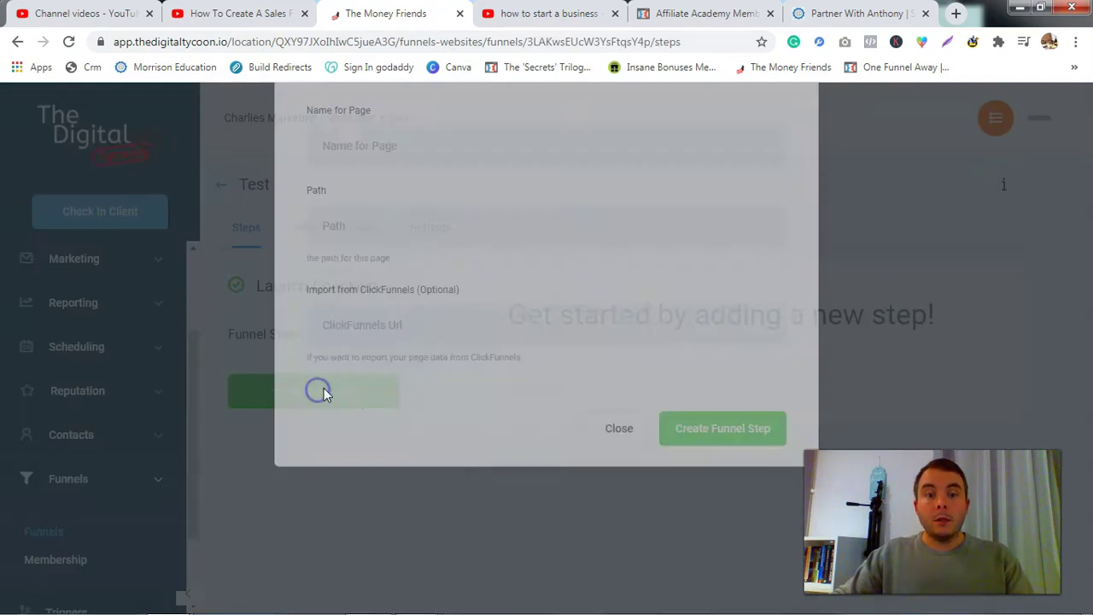
click(390, 205)
text(Captur)
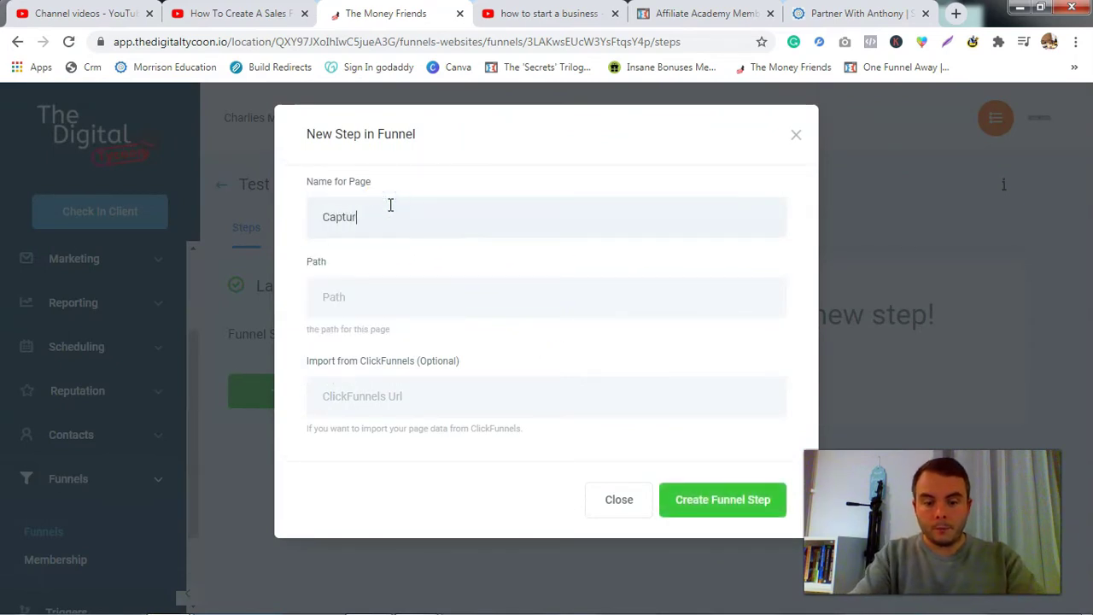
text(e Page)
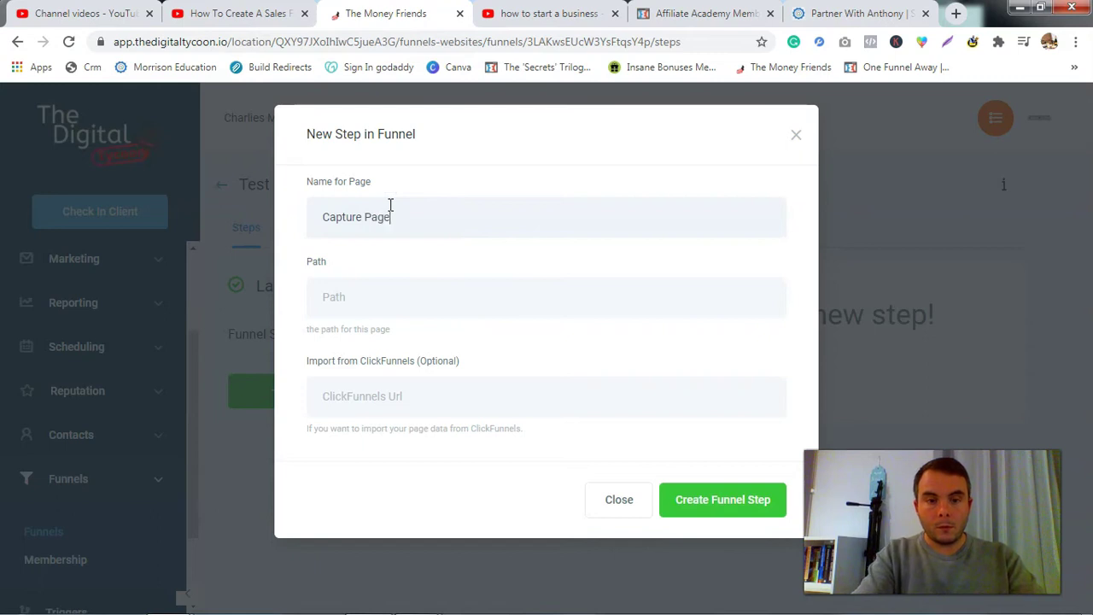
click(378, 301)
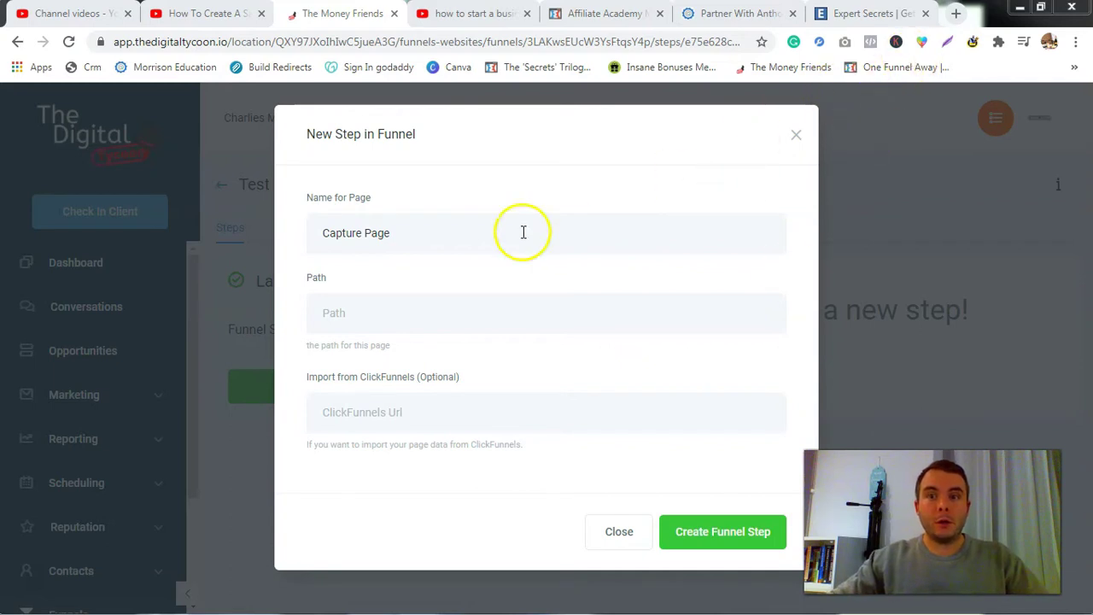
Step: Look through the Expert Secrets sales page that serves as the import source
click(862, 16)
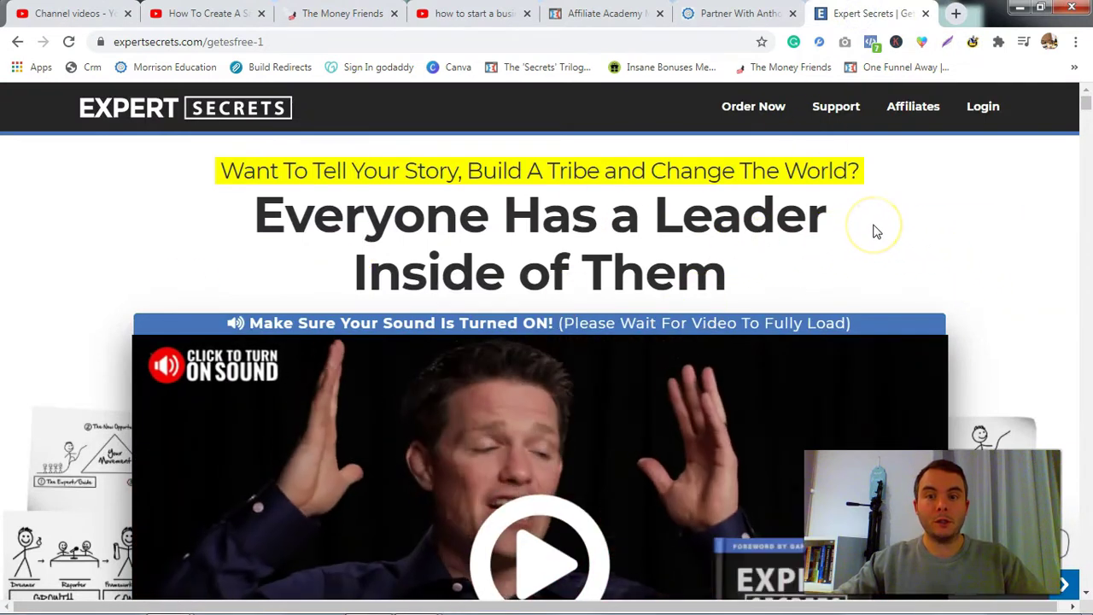
scroll(873, 231, down, 15)
scroll(873, 230, down, 15)
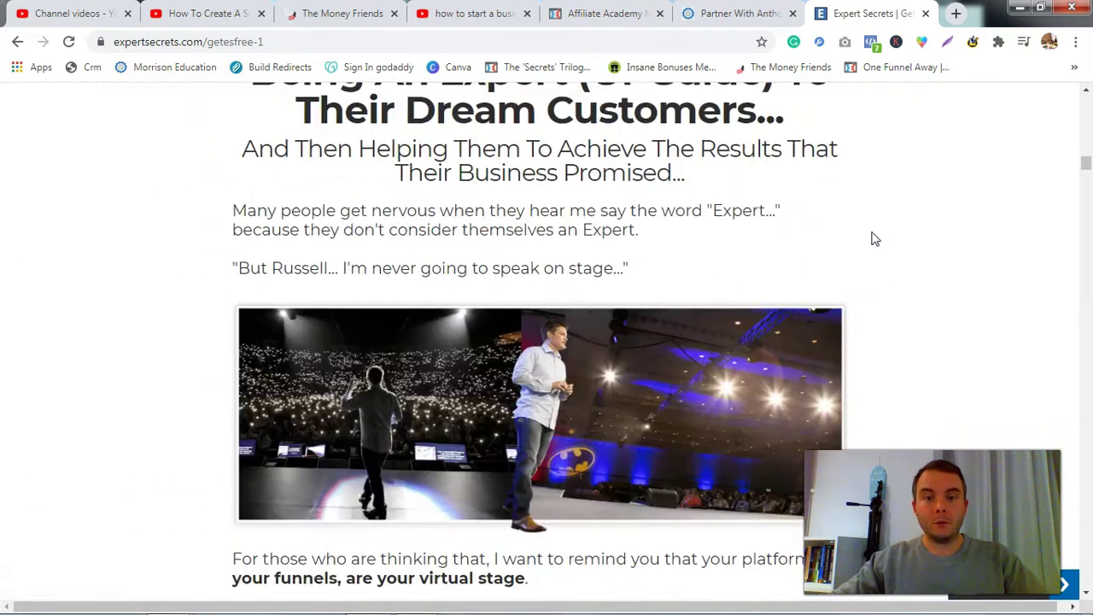
scroll(873, 240, up, 15)
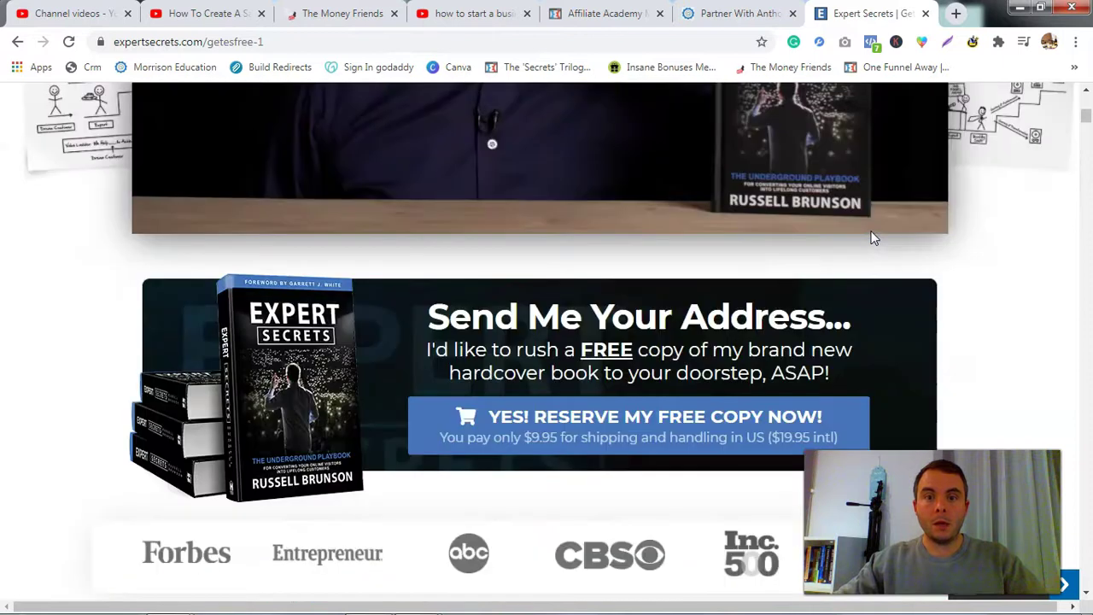
scroll(873, 235, up, 10)
click(928, 222)
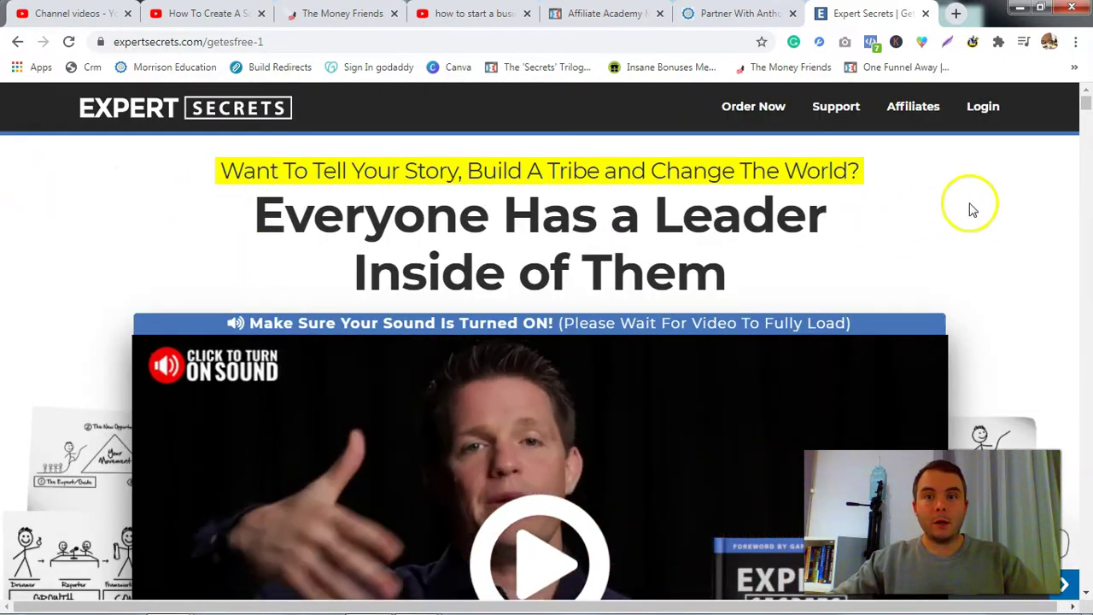
click(345, 40)
key(ctrl+c)
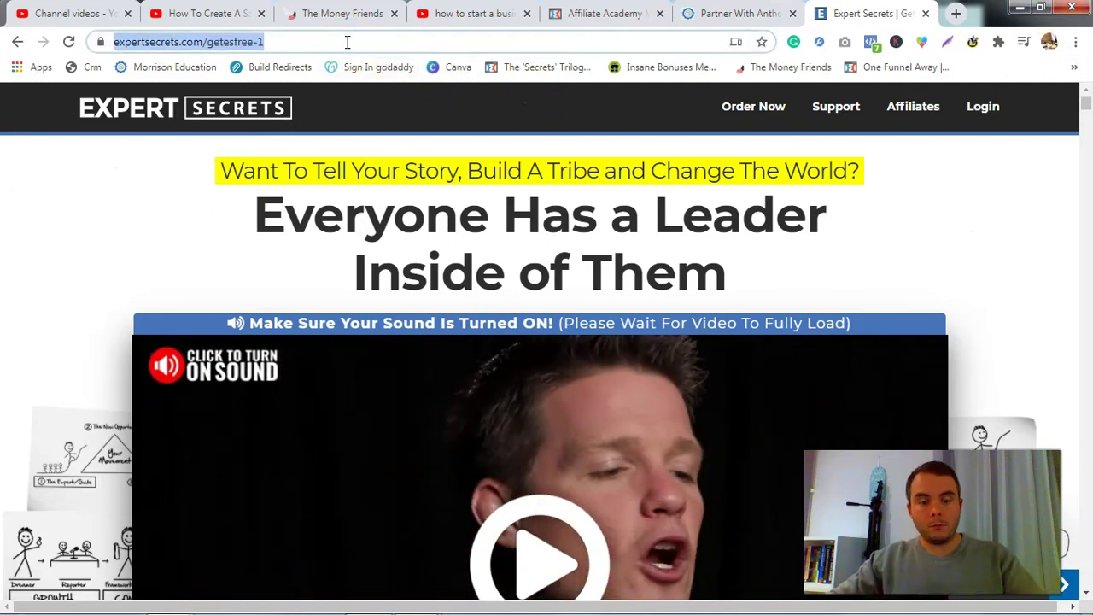
click(359, 13)
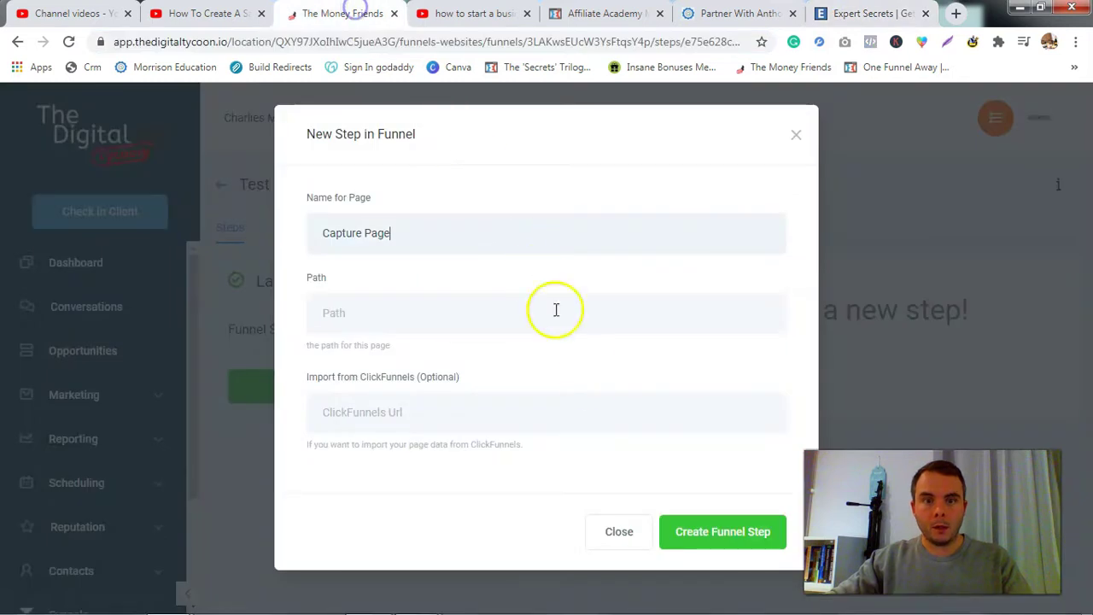
click(381, 406)
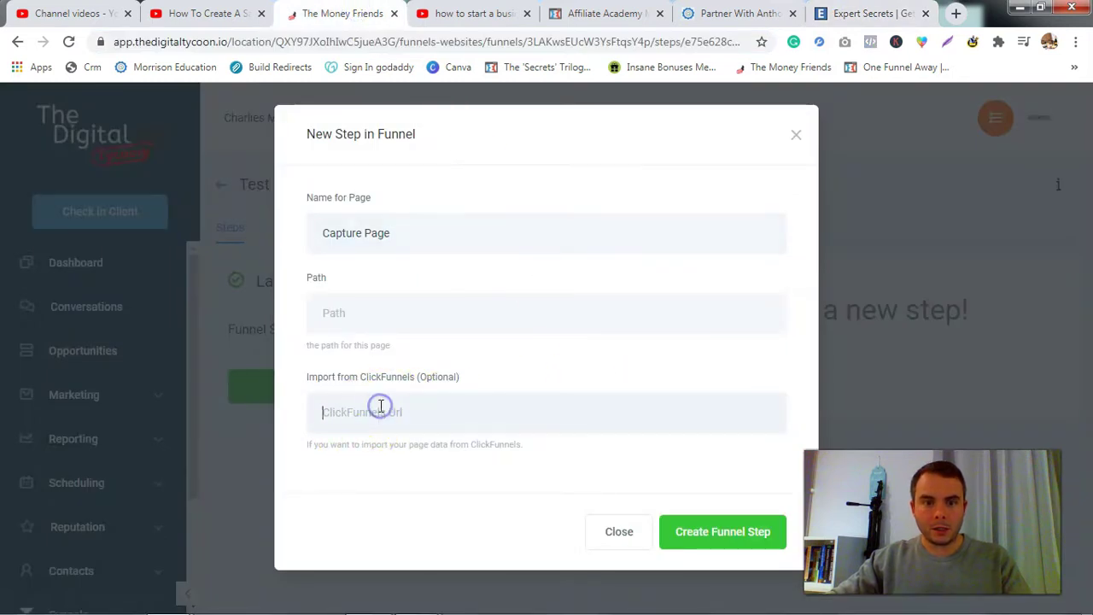
key(ctrl+v)
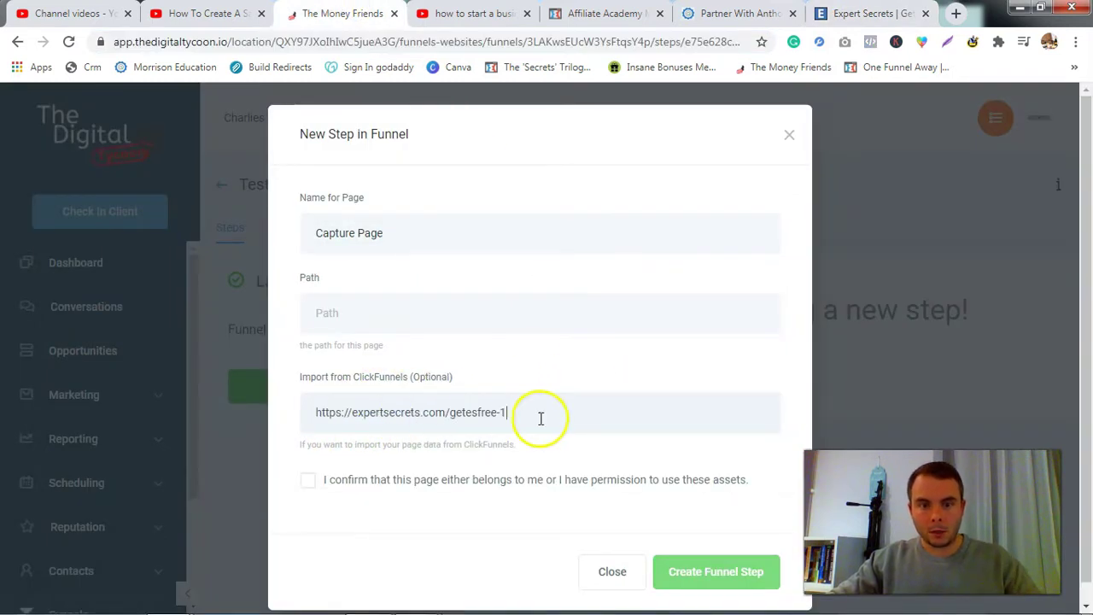
click(309, 480)
click(727, 586)
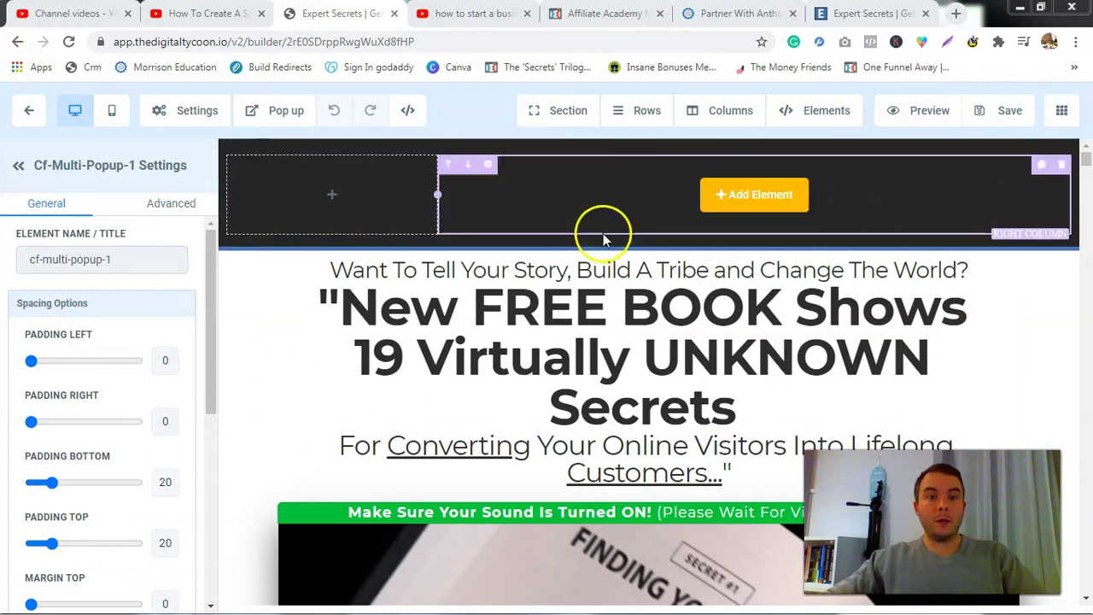
Step: Reopen the imported Capture Page from the funnel steps, examine its full layout in the editor, and return to the steps
click(29, 112)
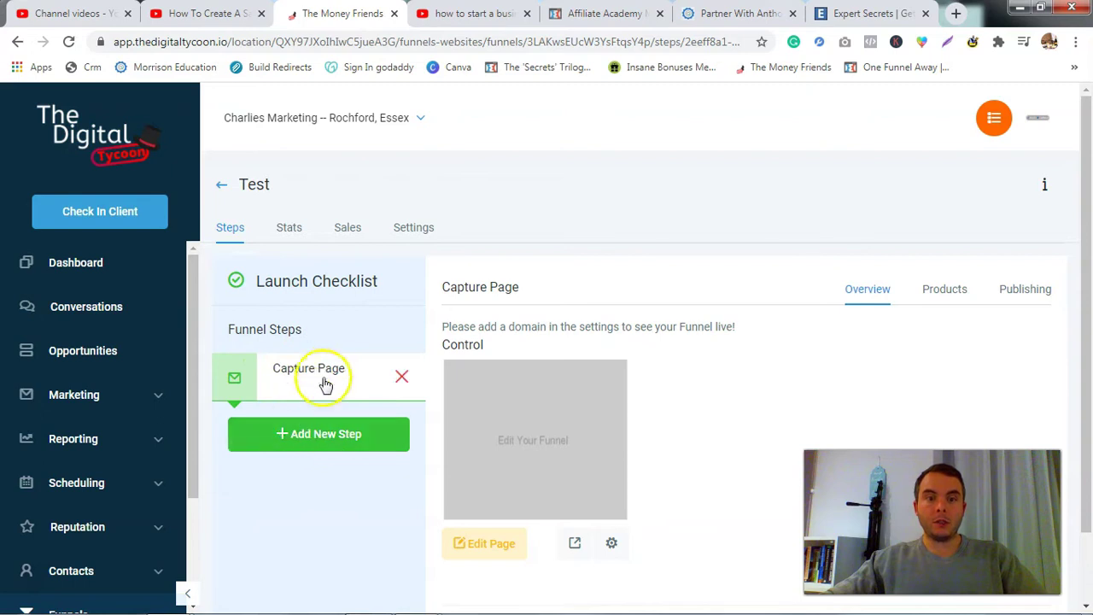
click(498, 544)
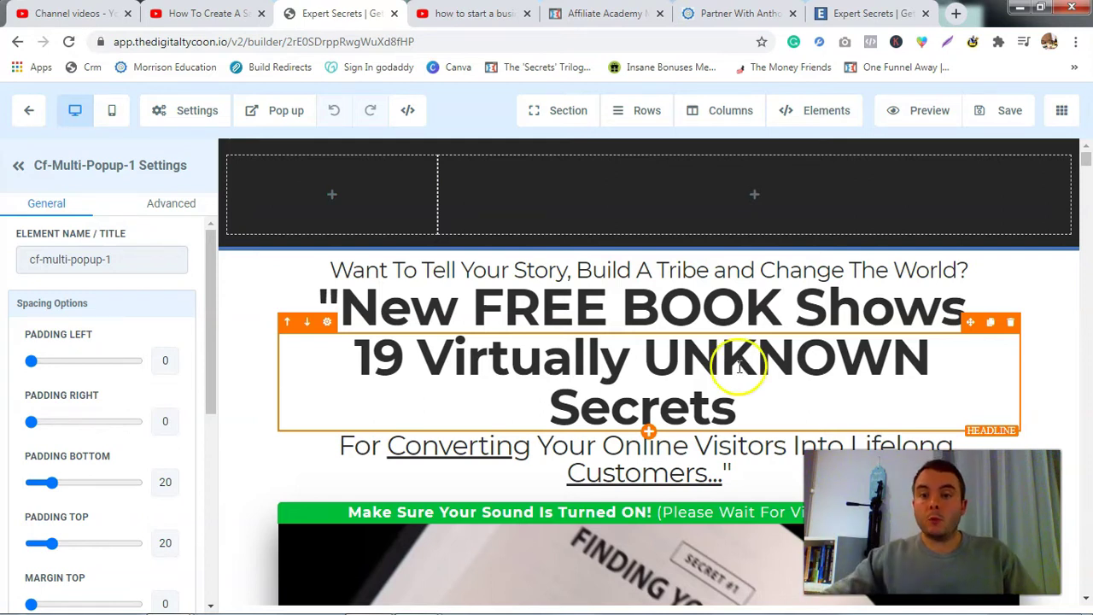
scroll(773, 308, down, 4)
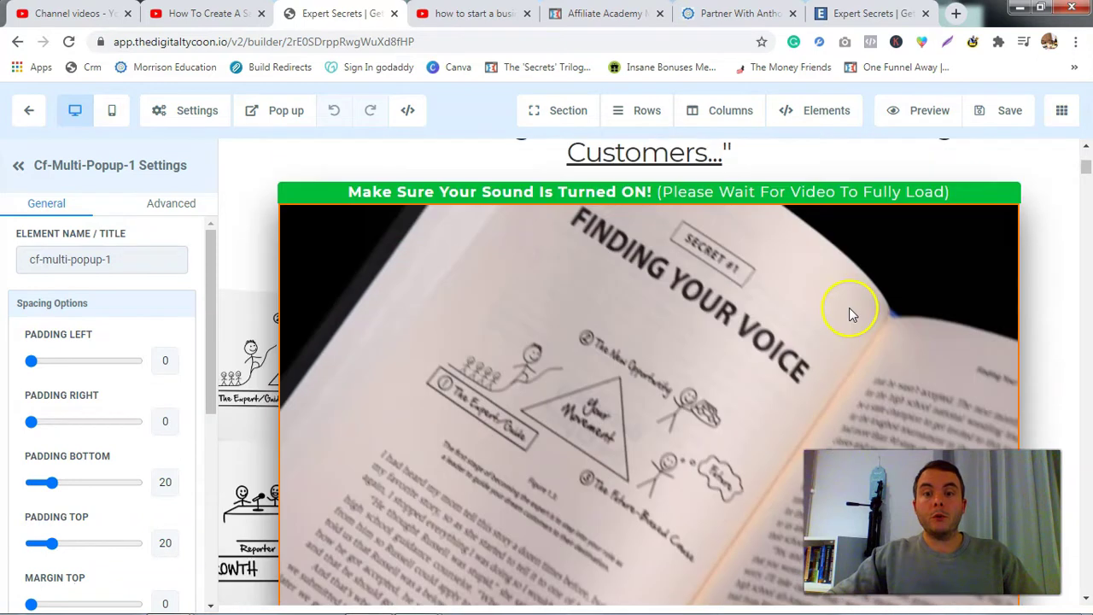
scroll(849, 314, down, 12)
scroll(818, 265, down, 15)
scroll(813, 270, down, 14)
scroll(813, 273, down, 15)
scroll(811, 270, down, 15)
scroll(810, 270, down, 15)
scroll(811, 270, up, 15)
scroll(809, 270, up, 15)
scroll(810, 270, up, 15)
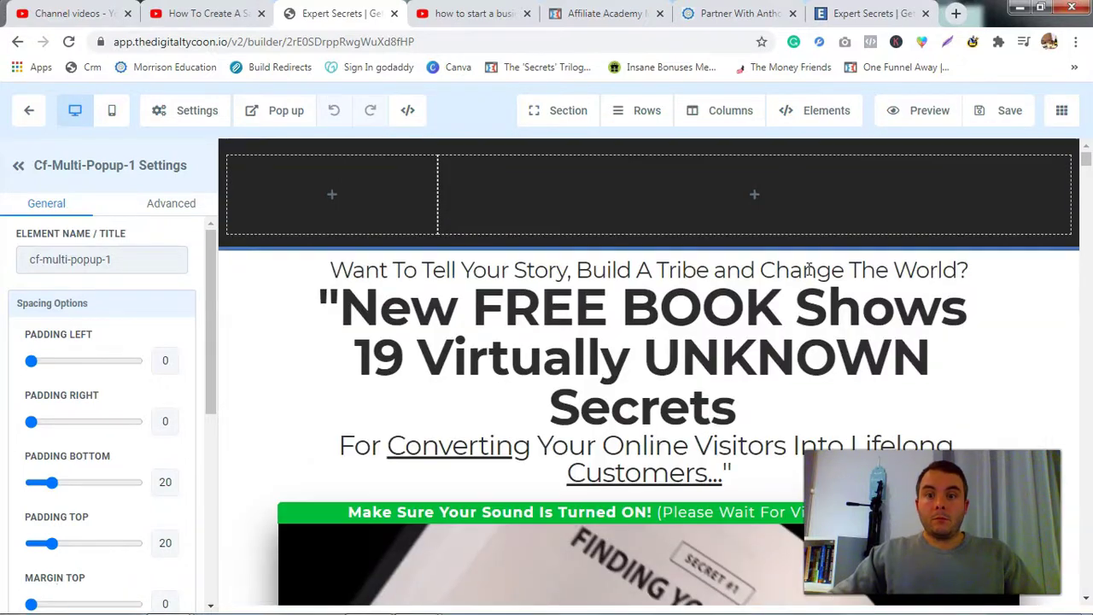
click(21, 116)
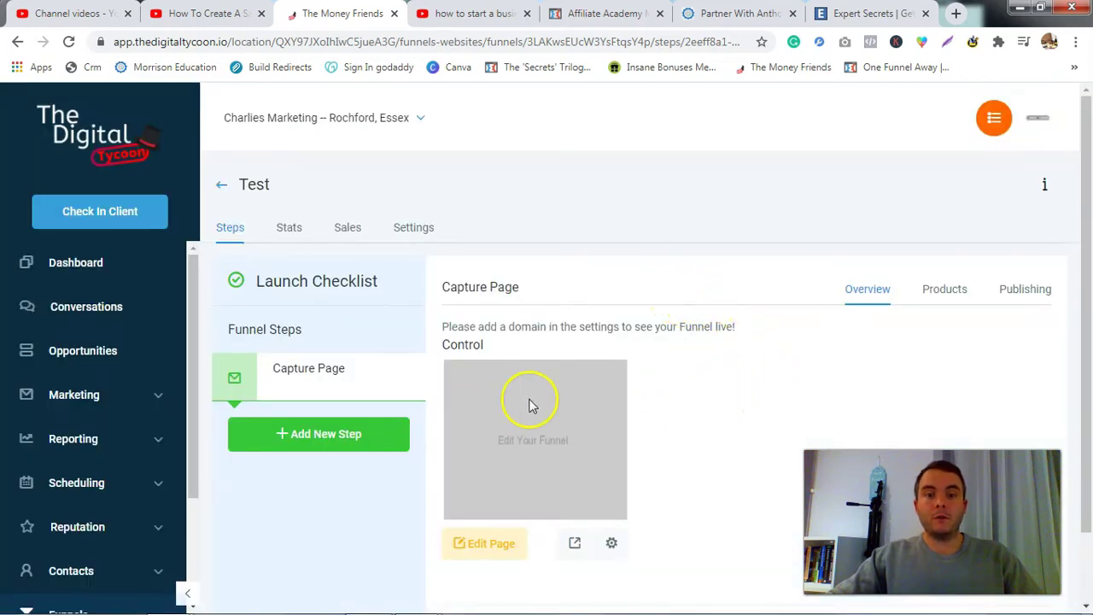
Step: Delete the imported Capture Page step, confirming with the word DELETE
mouse_move(415, 376)
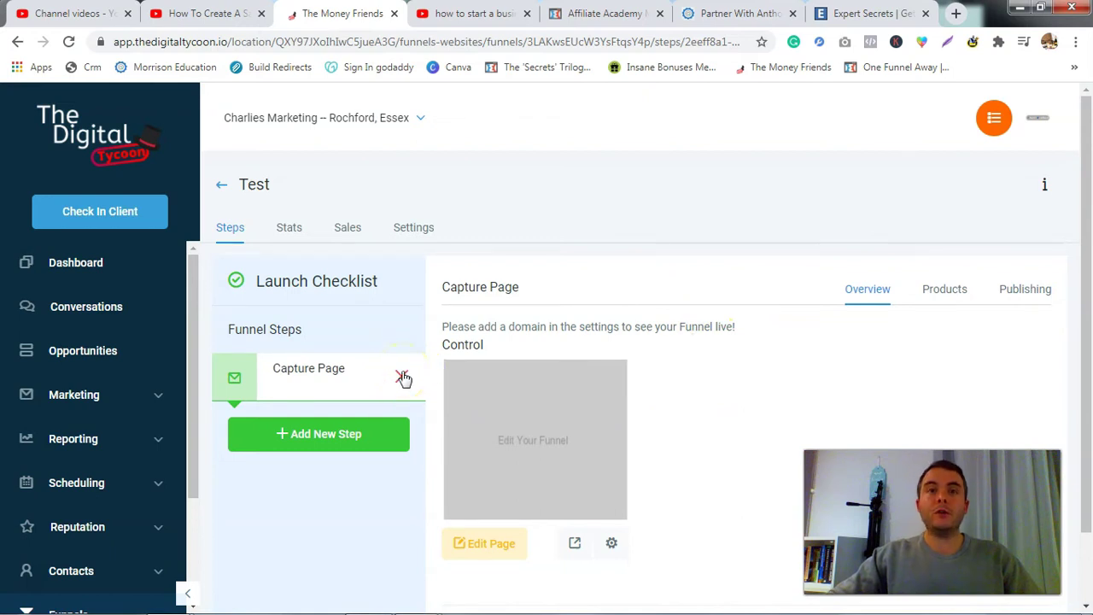
click(403, 378)
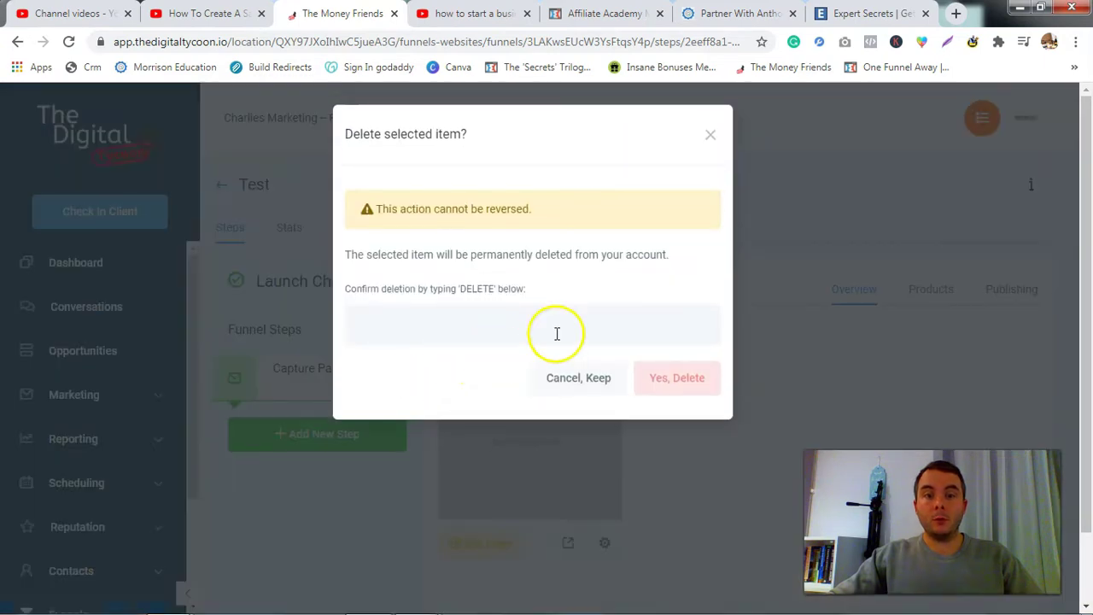
click(473, 324)
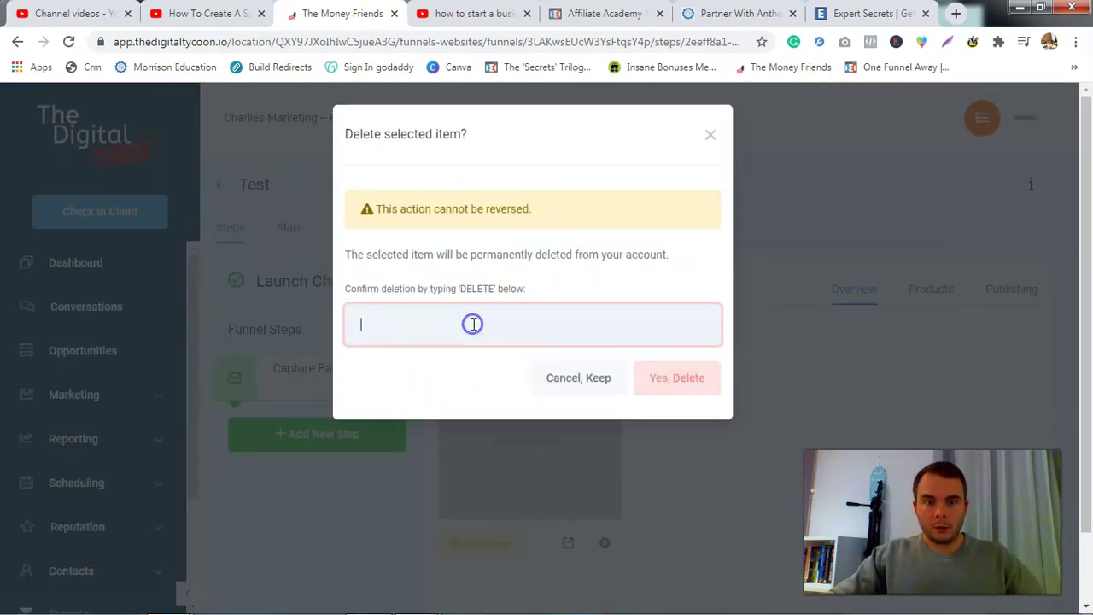
text(DELETE)
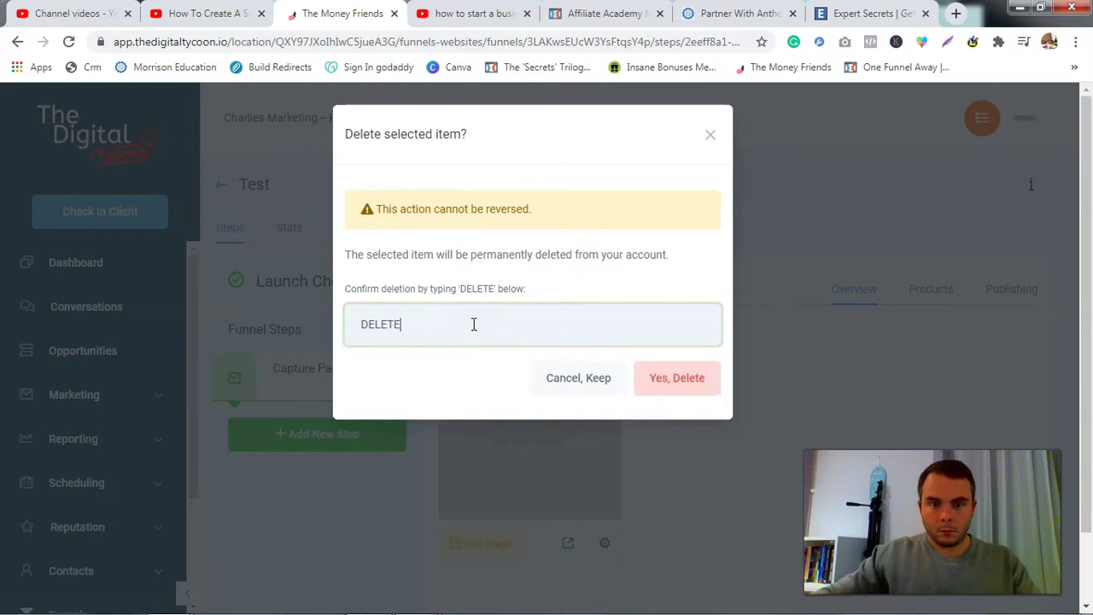
click(664, 373)
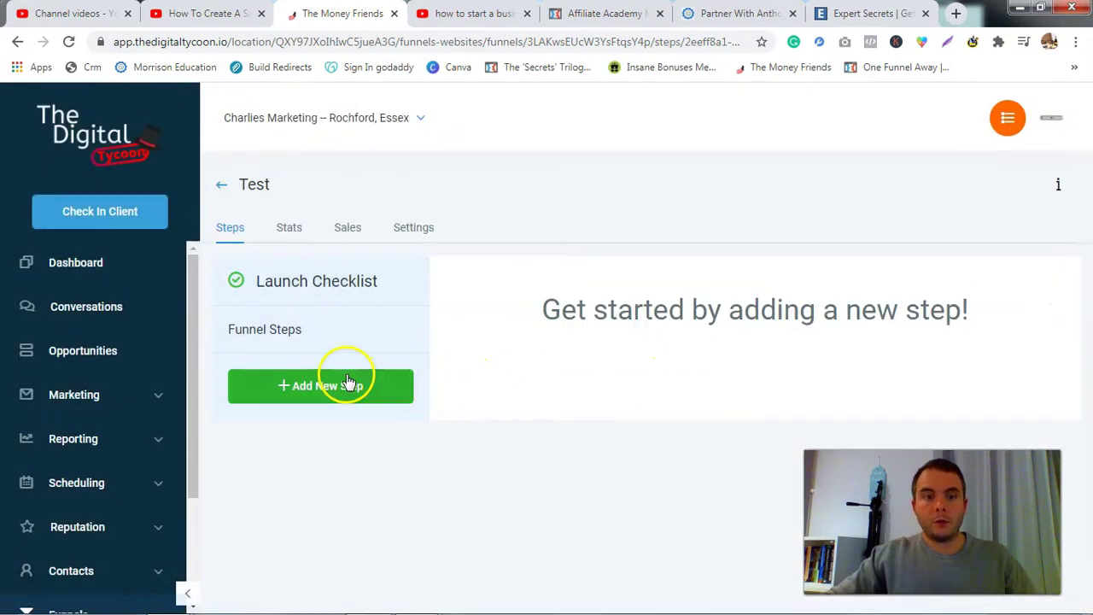
Step: Create a new funnel step named "Capture Page" without an import and open its page for editing
click(349, 381)
click(441, 243)
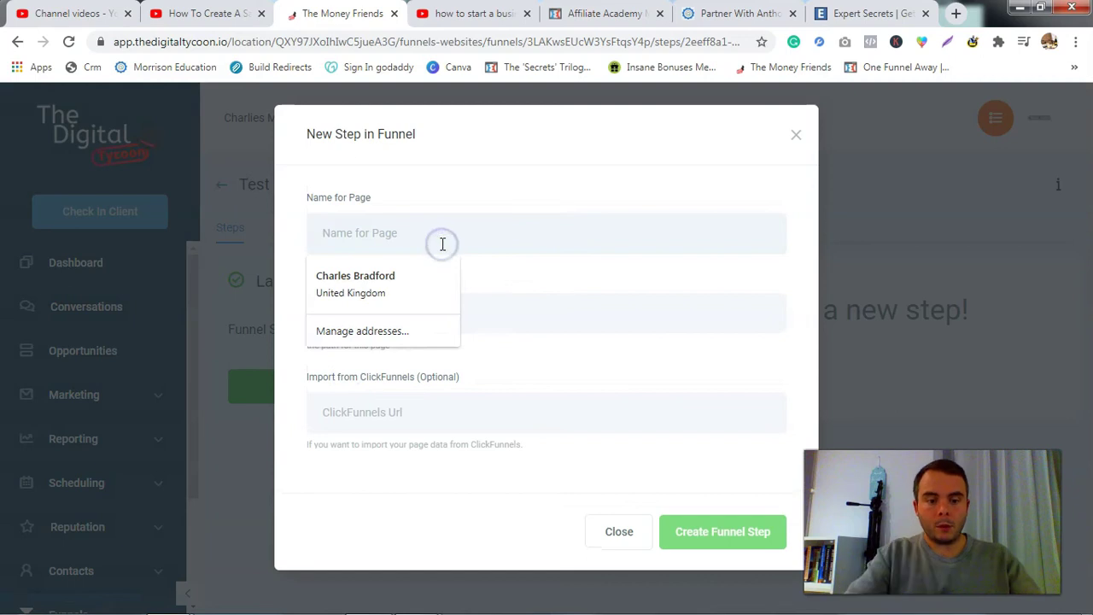
text(cAP)
key(BackSpace)
key(BackSpace)
key(BackSpace)
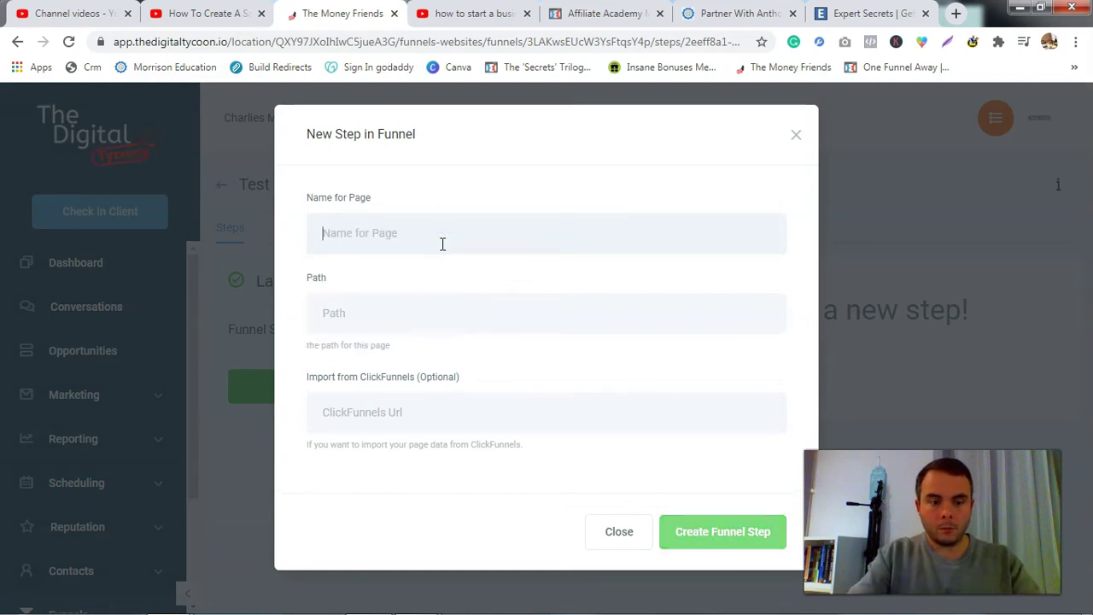
text(Capture Page)
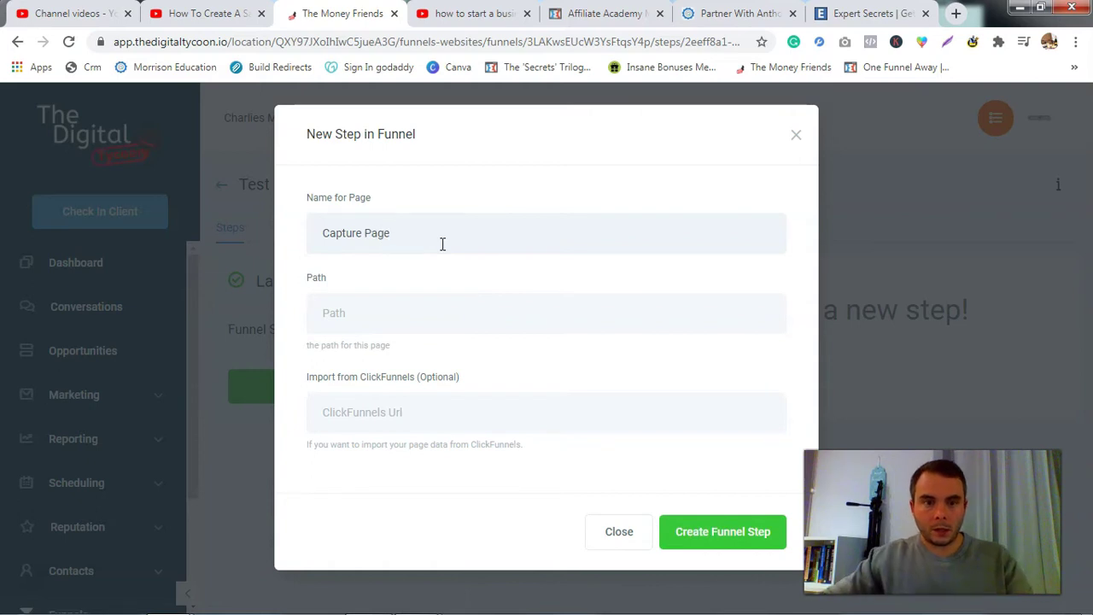
click(733, 543)
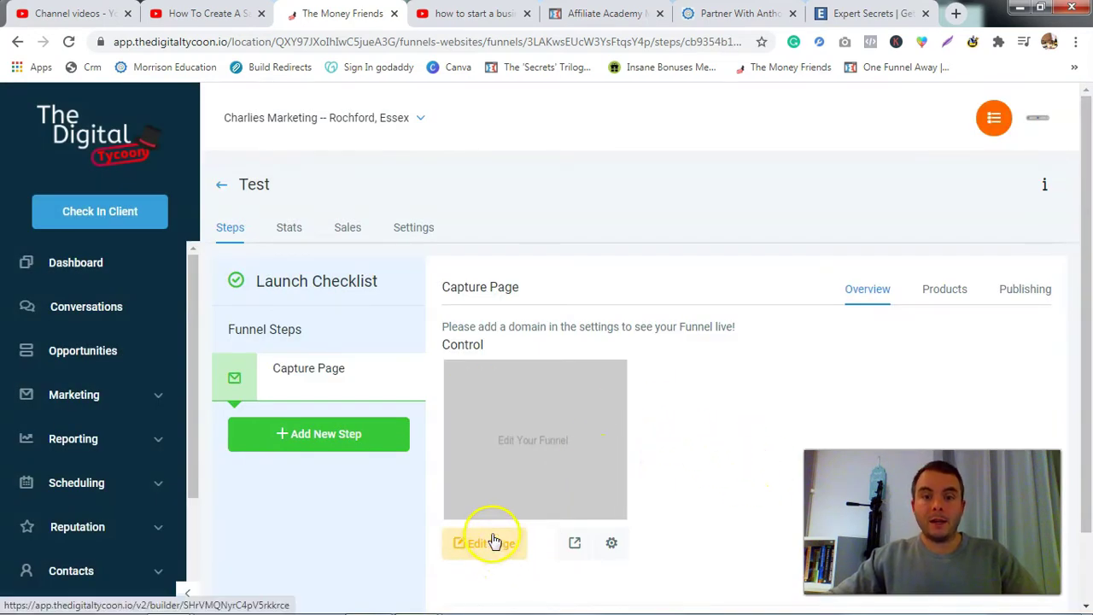
click(493, 549)
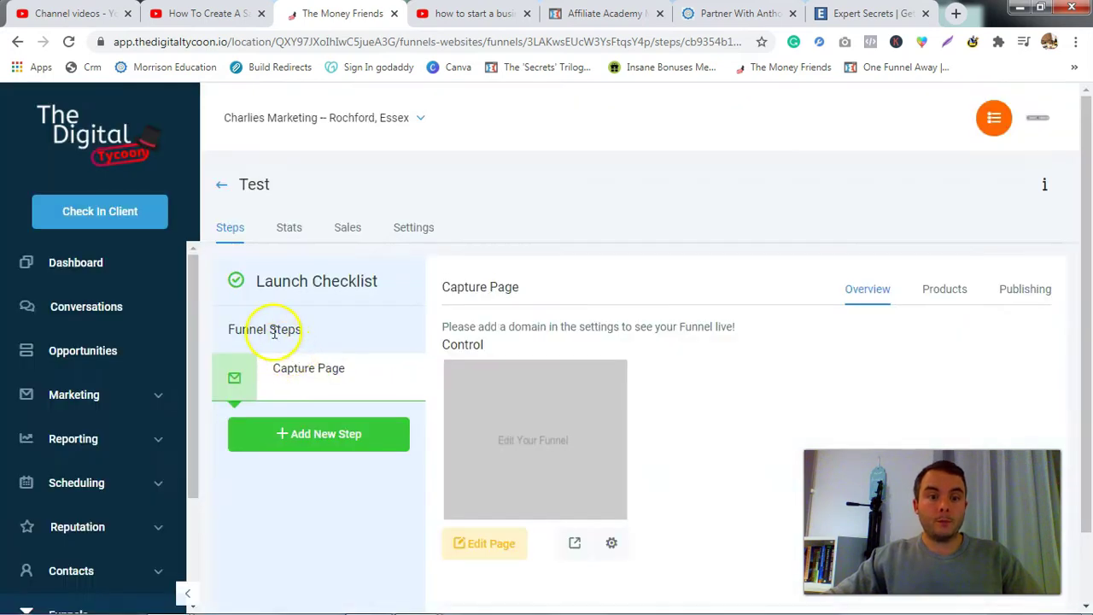
Step: Return to the funnels list, browse the existing funnels, look into the Peng June 1 funnel, and go back to the list
click(221, 184)
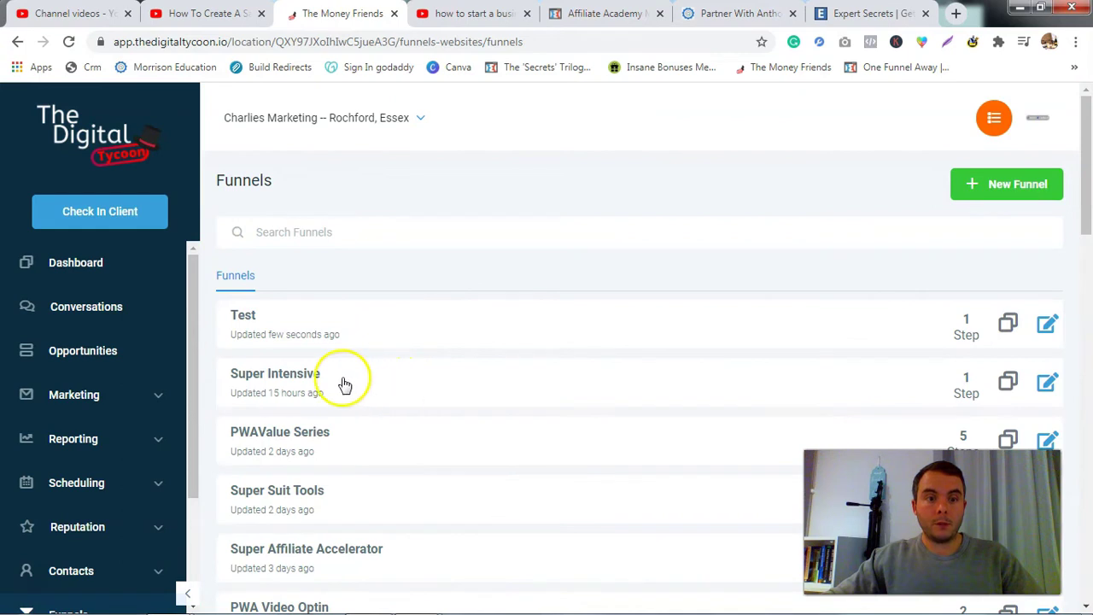
scroll(465, 374, down, 15)
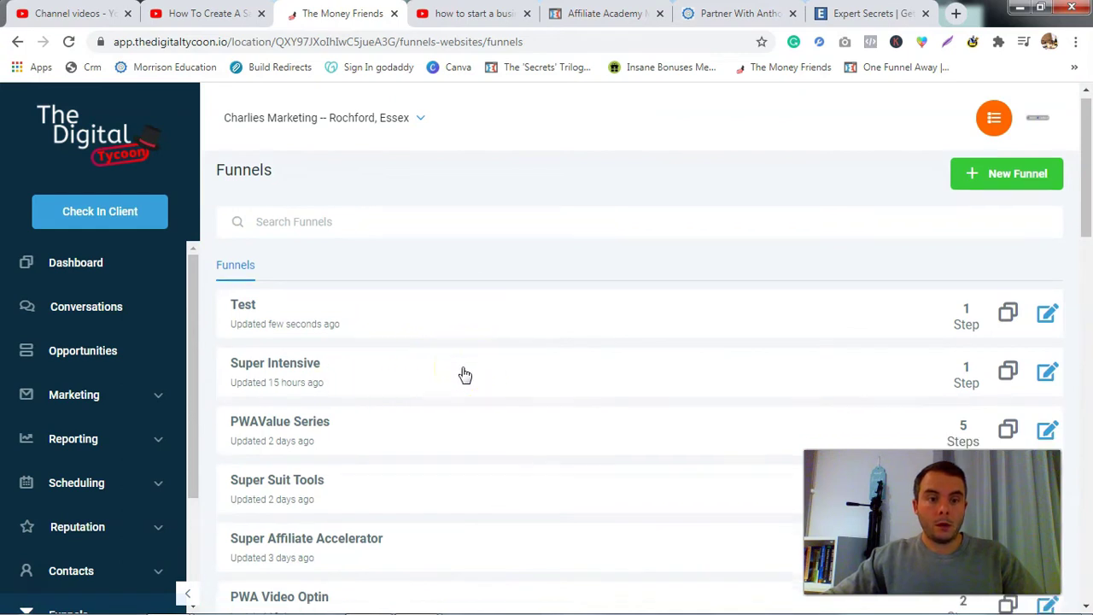
scroll(466, 374, down, 3)
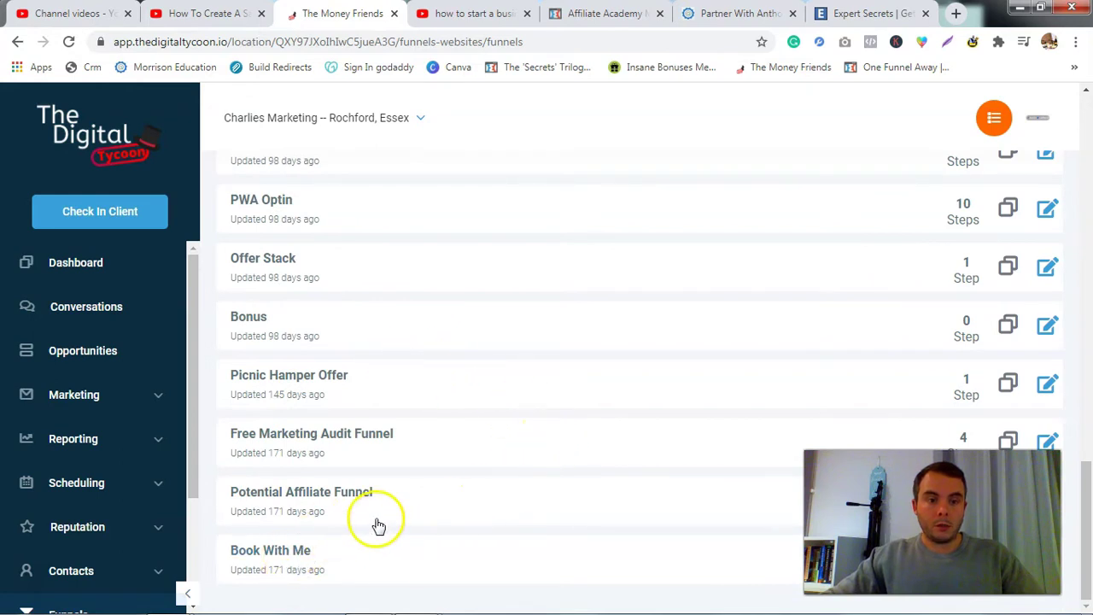
scroll(470, 410, up, 3)
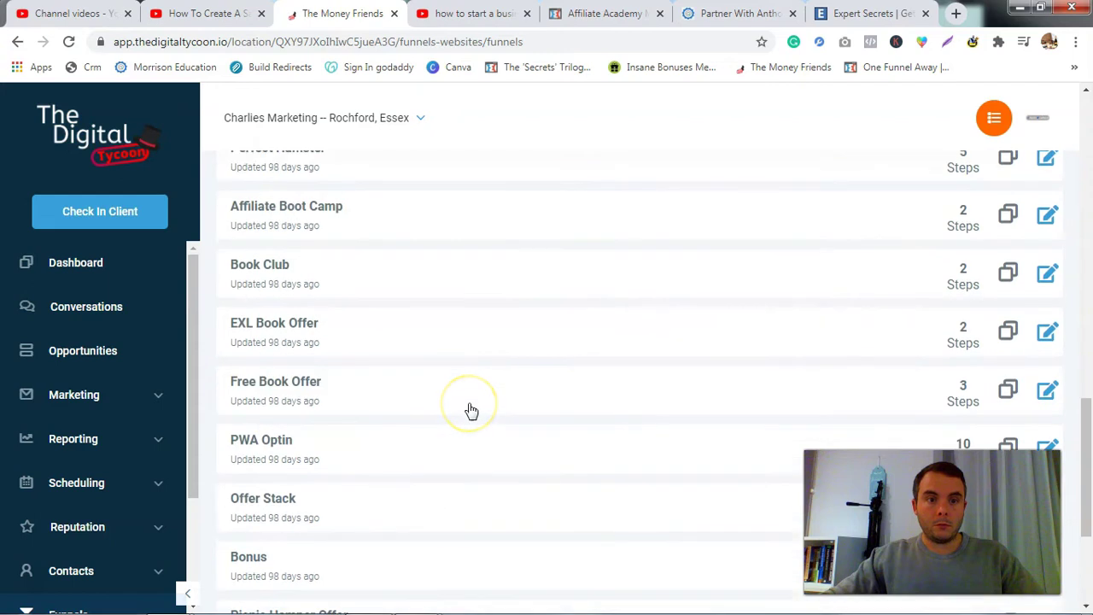
scroll(471, 410, up, 7)
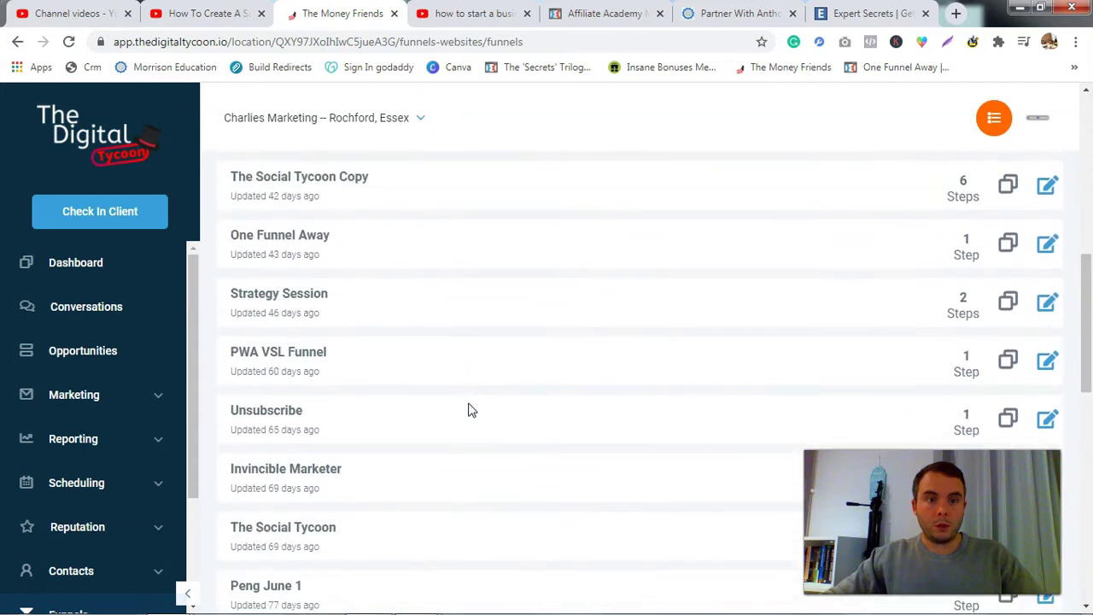
scroll(471, 410, down, 5)
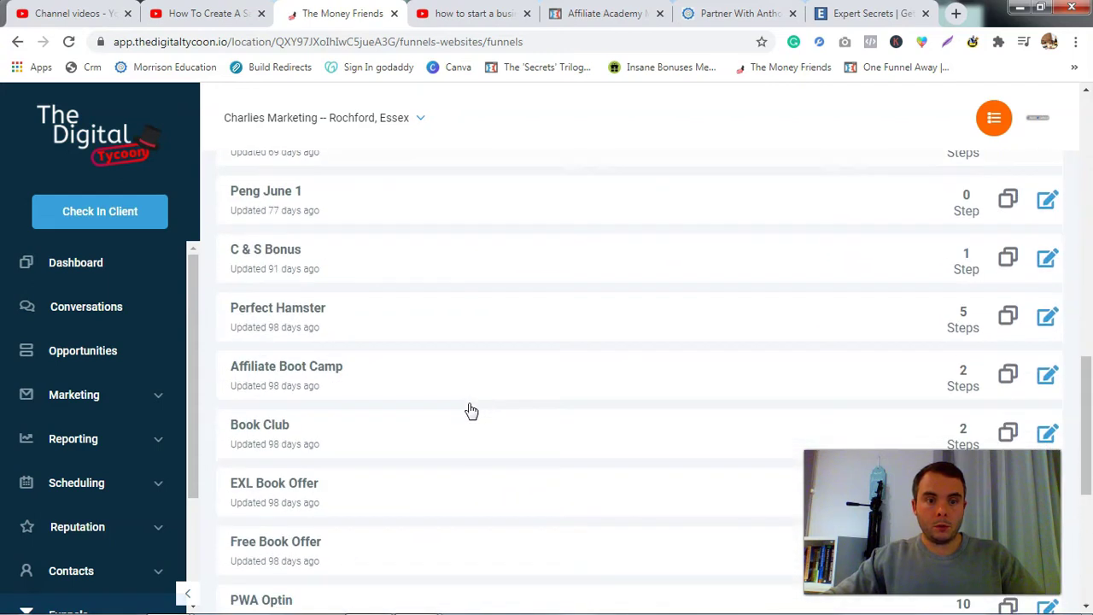
click(258, 189)
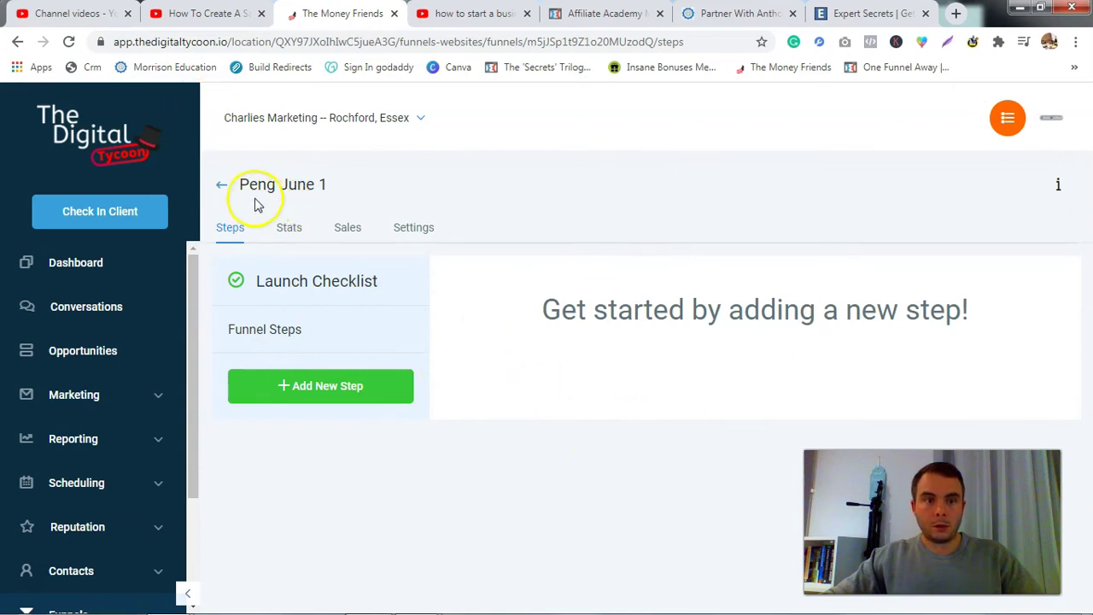
click(224, 186)
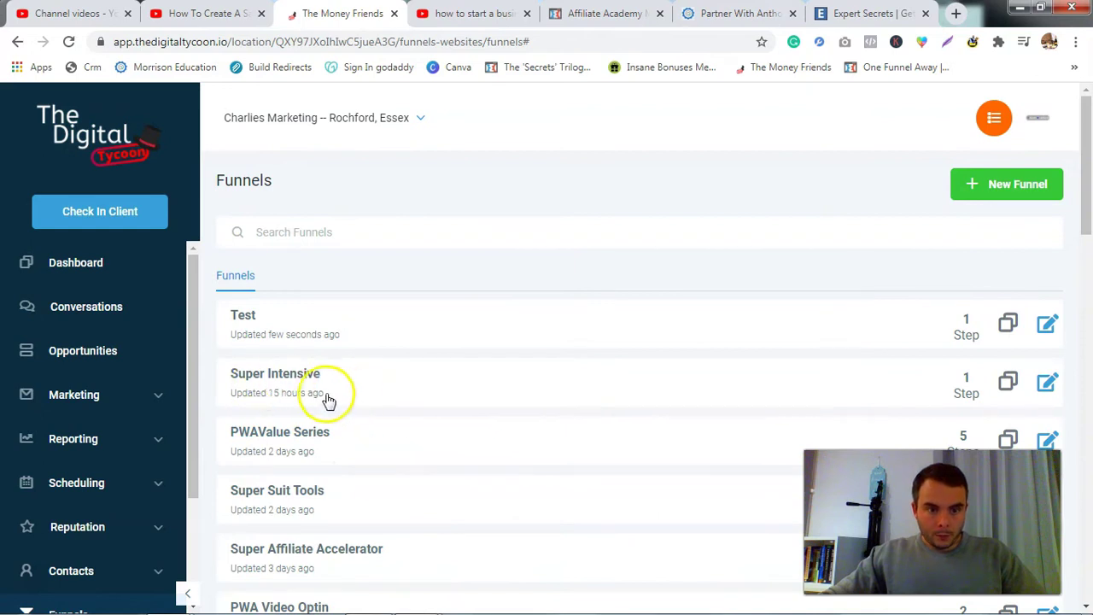
Step: Clone the Optin VS (Clone) step of the Super Intensive funnel into the Test funnel under the Charlies Marketing location
click(300, 373)
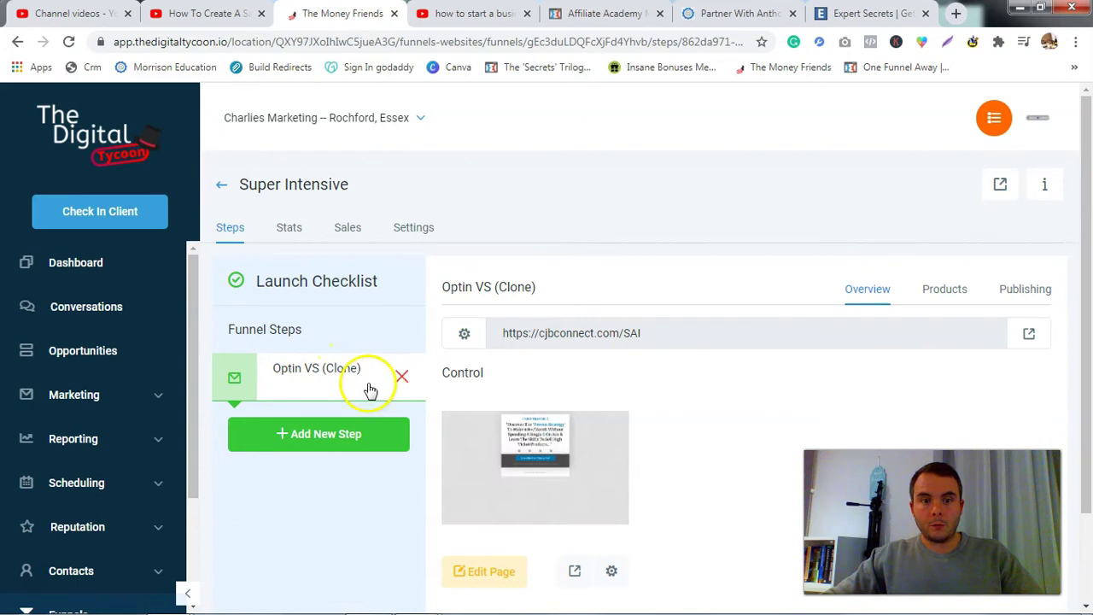
scroll(806, 415, down, 2)
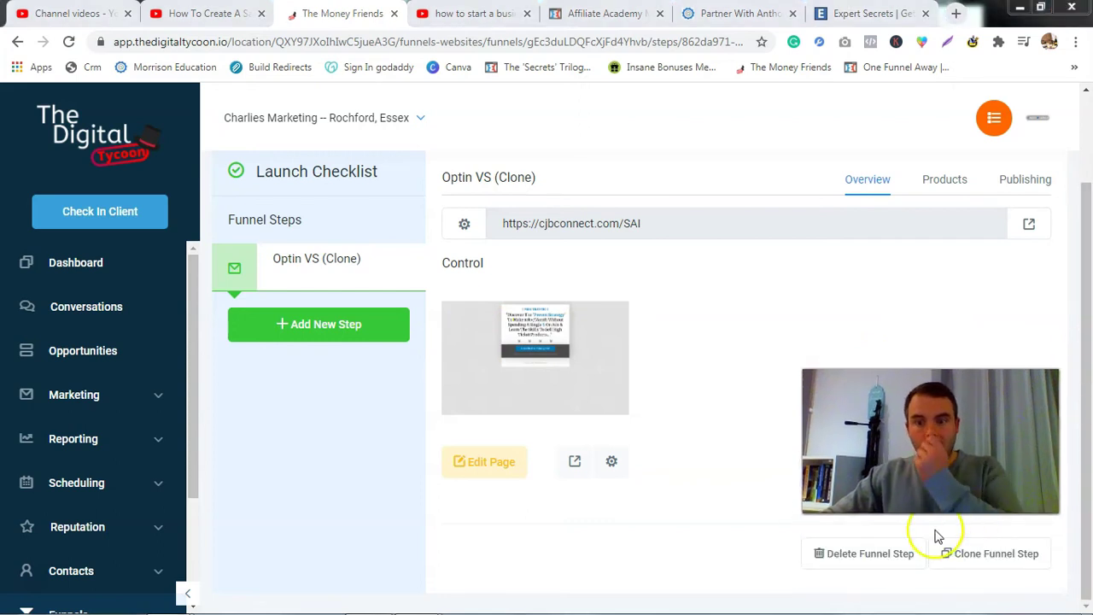
click(986, 555)
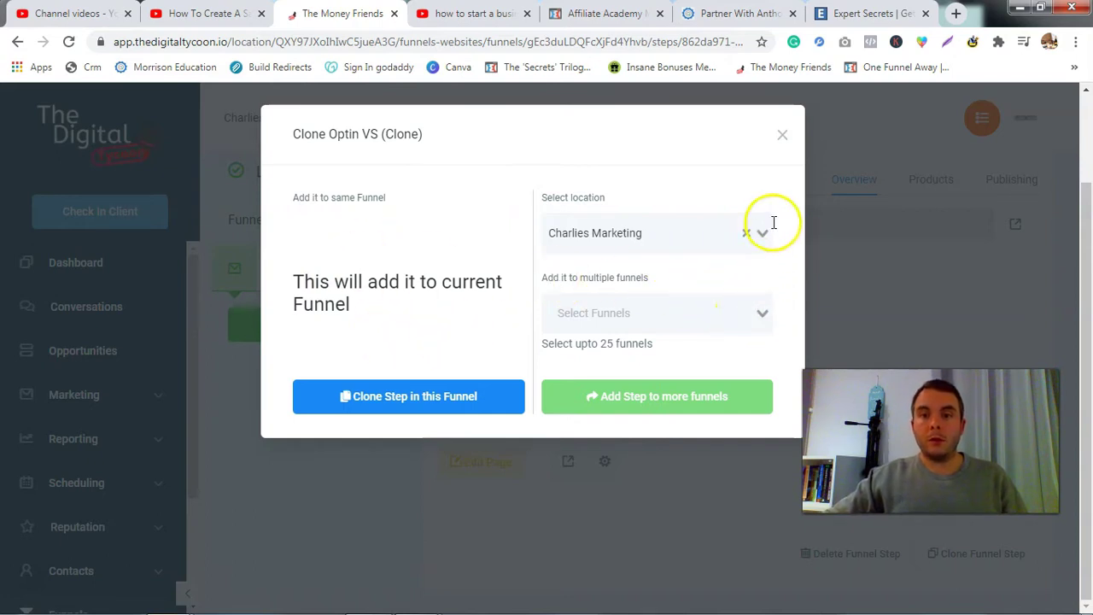
click(762, 313)
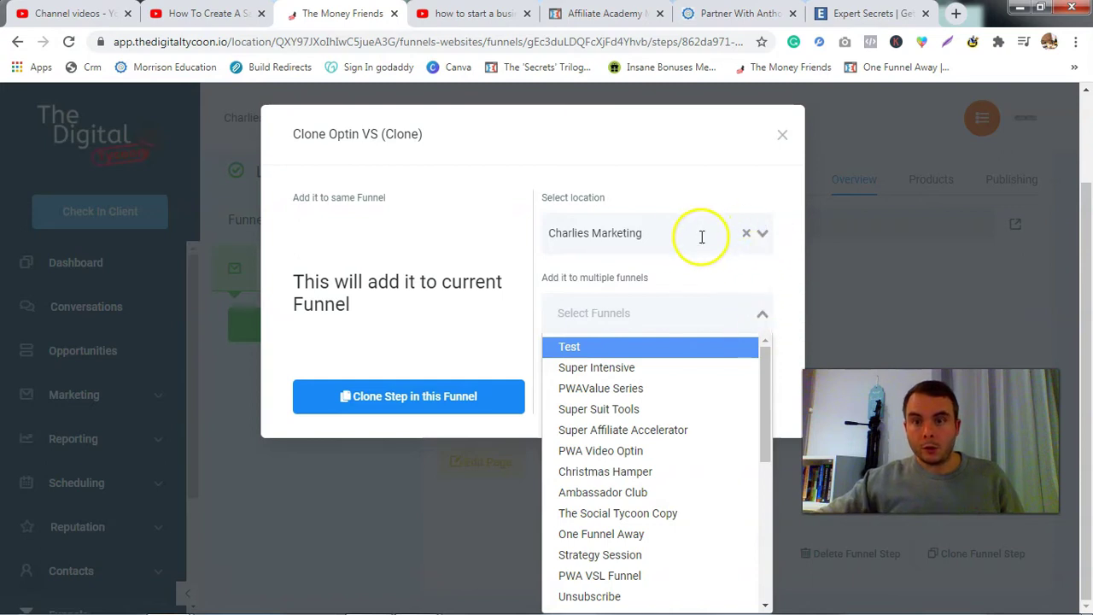
click(667, 354)
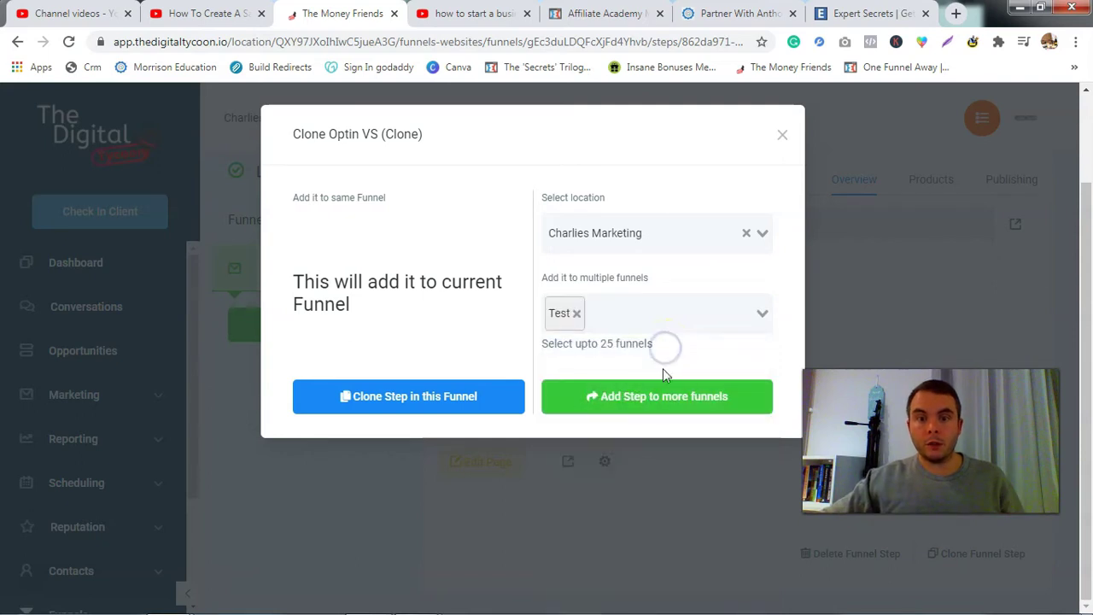
click(667, 405)
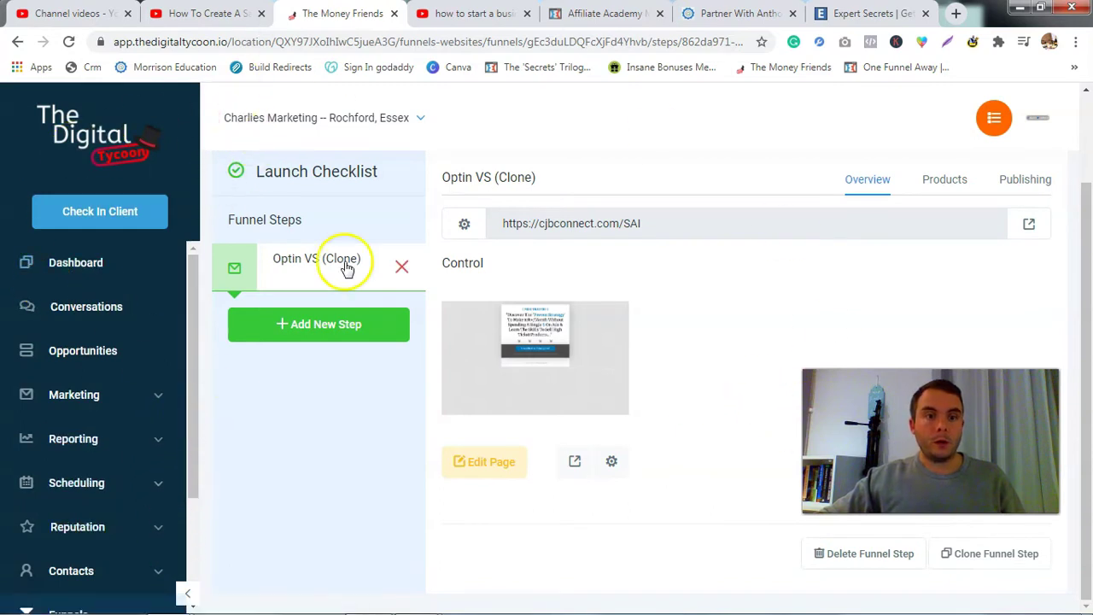
Step: Open the cloned opt-in page from the Test funnel in the editor, examine its layout, and return to the funnel steps
scroll(342, 261, up, 2)
click(222, 185)
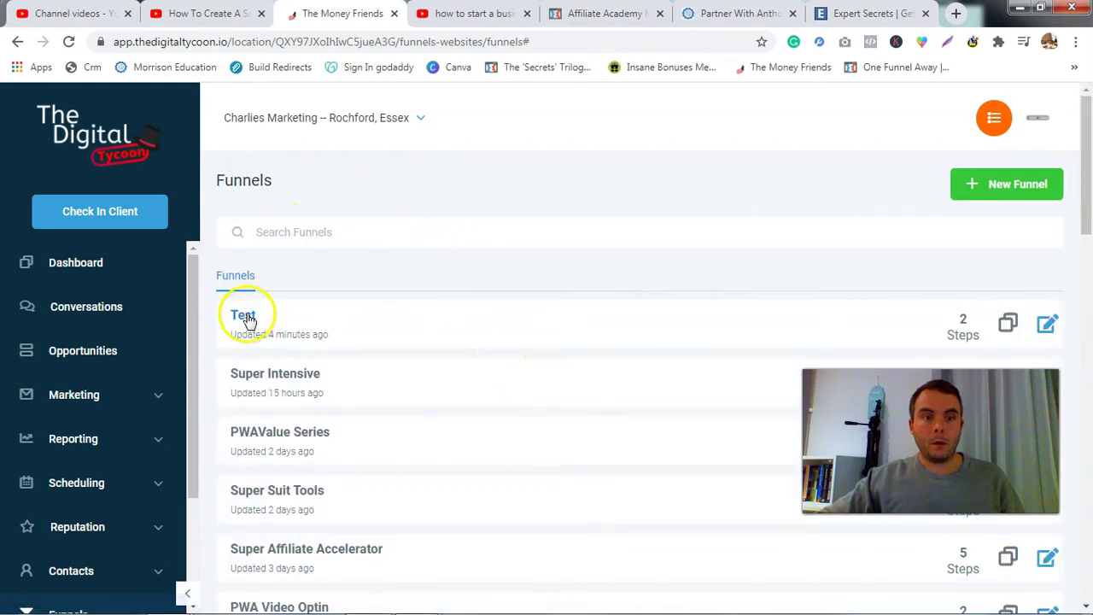
click(245, 317)
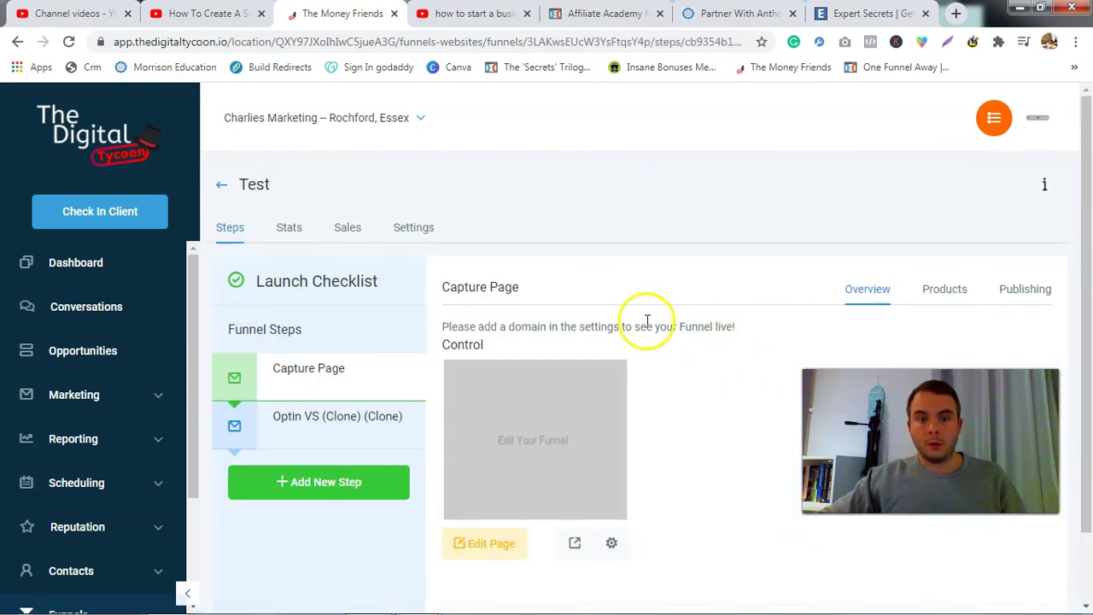
click(316, 416)
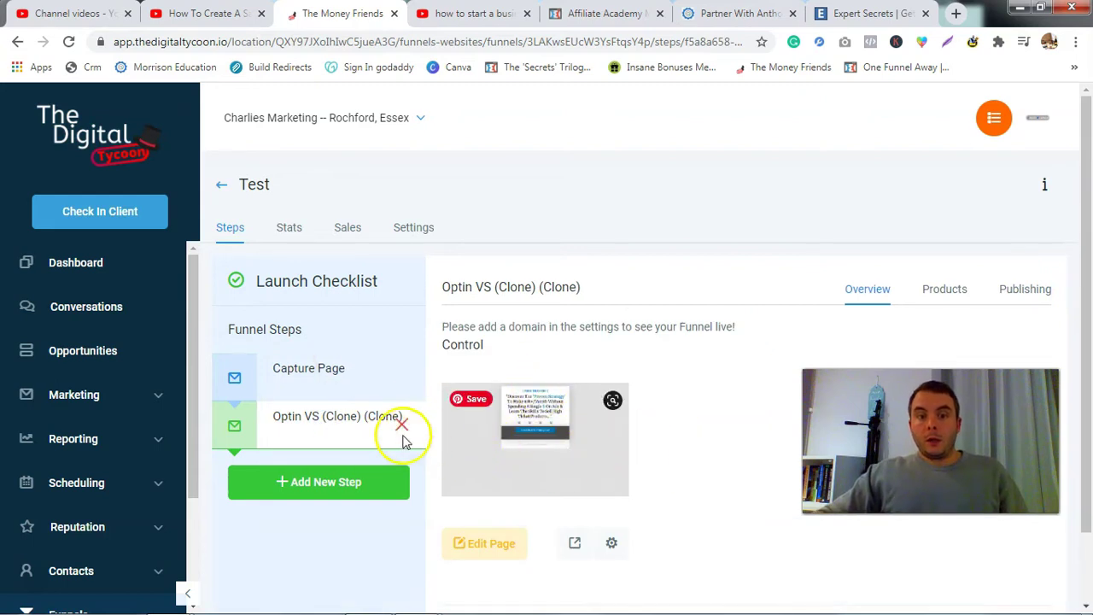
click(479, 541)
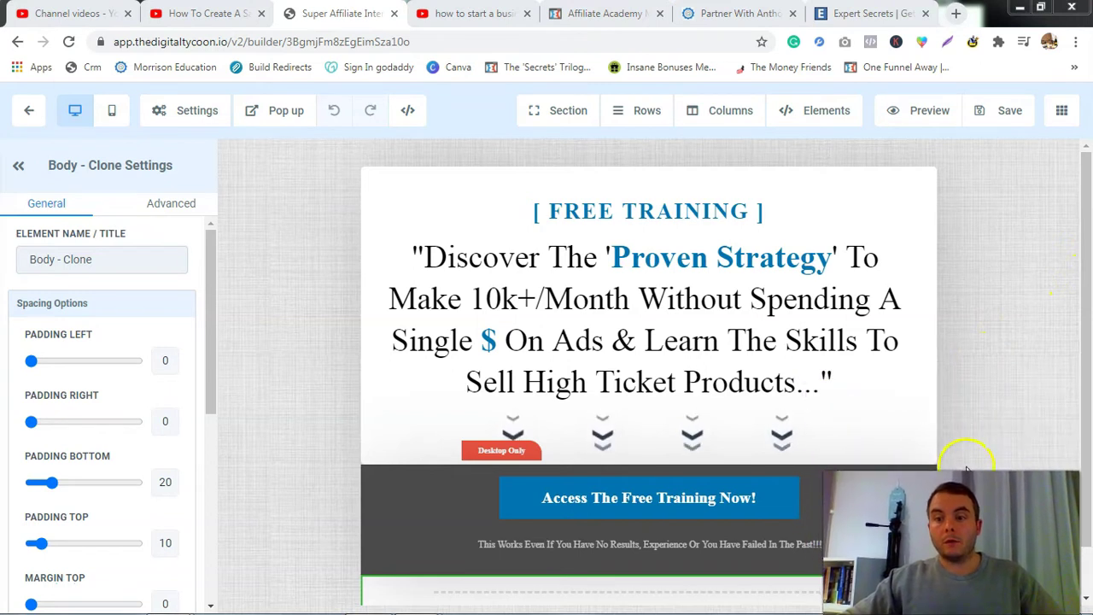
click(969, 373)
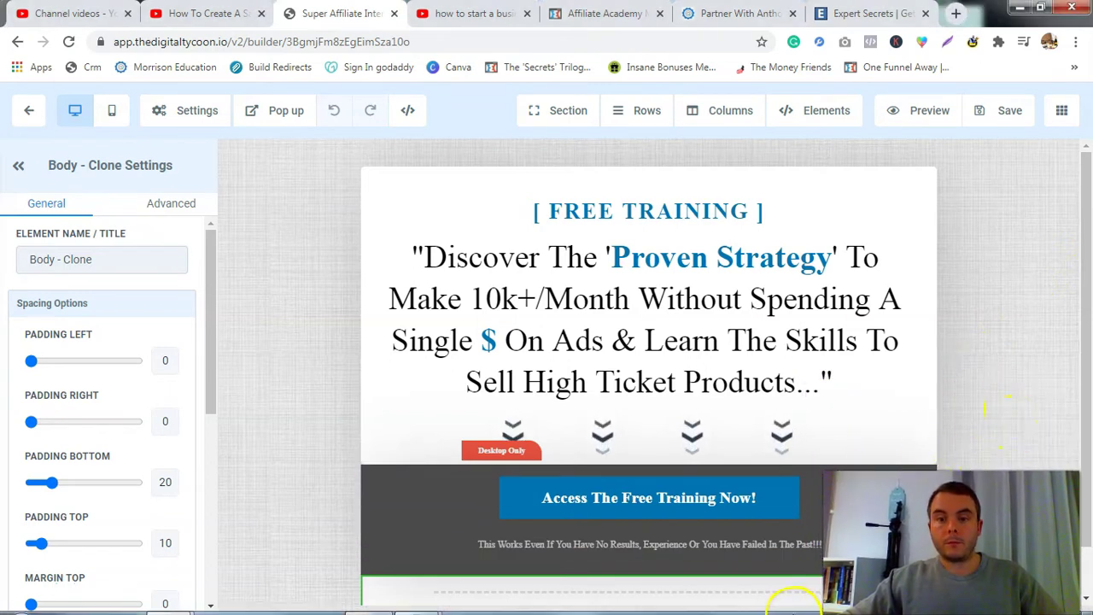
mouse_move(555, 606)
mouse_move(429, 598)
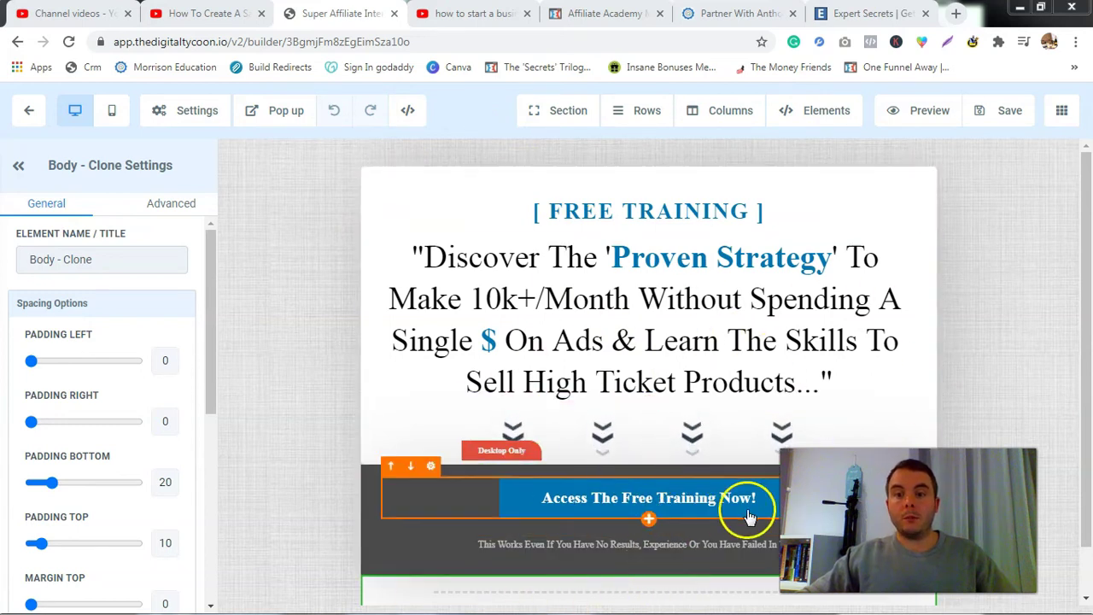
click(26, 112)
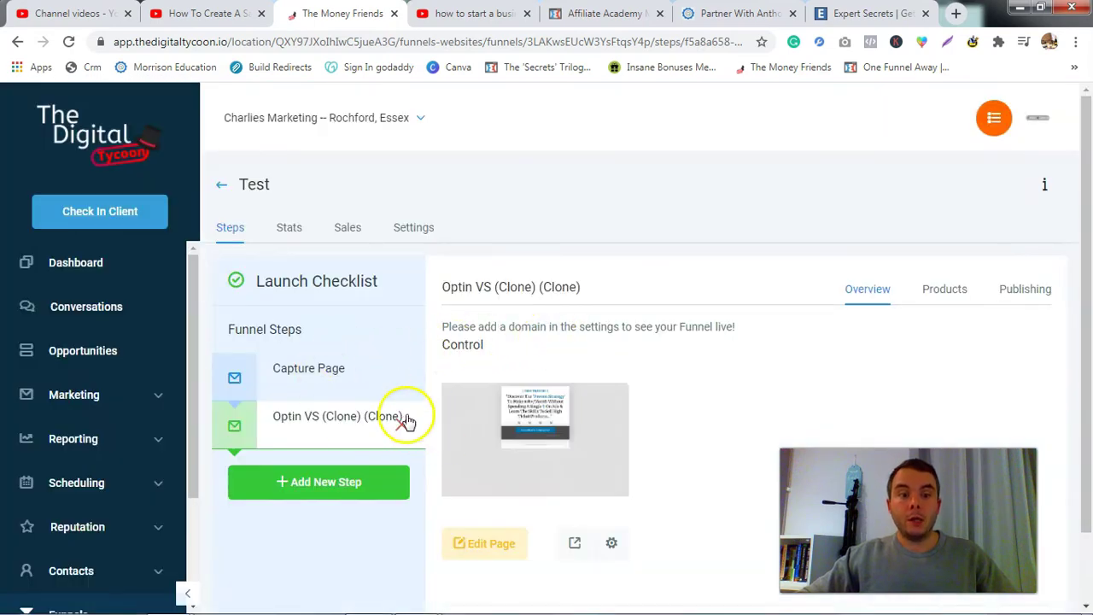
Step: Open the blank Capture Page for editing and add a full-width section containing a 1-column row
click(306, 369)
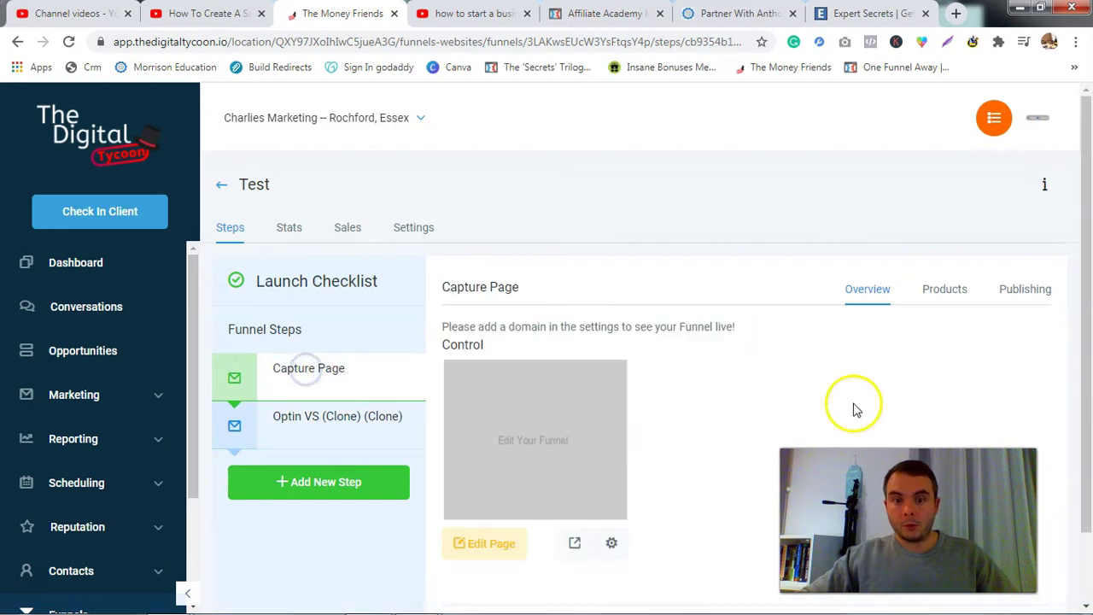
click(483, 551)
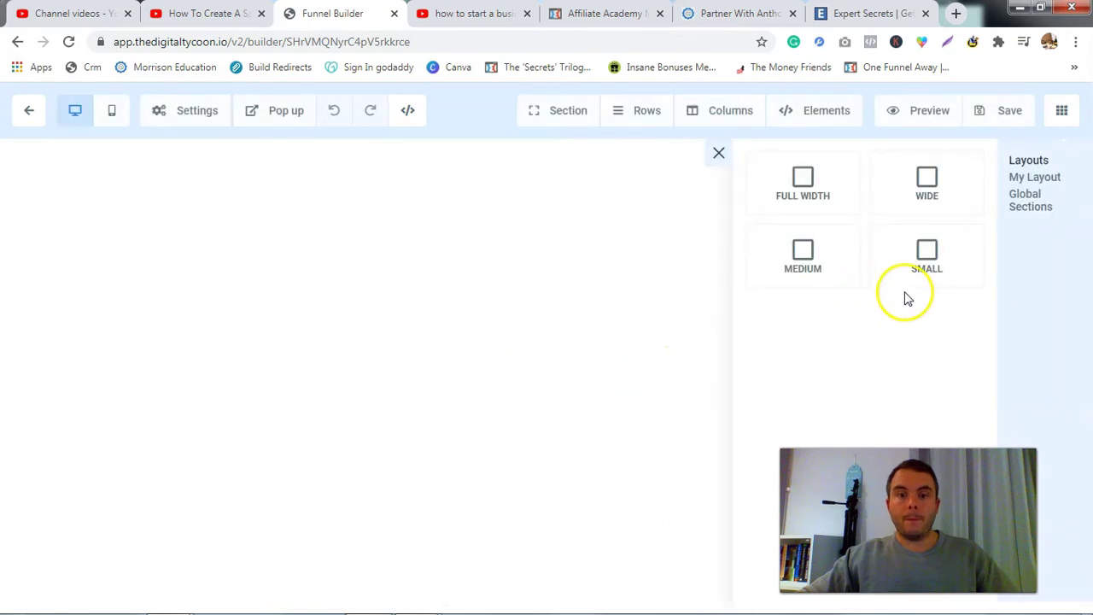
click(812, 193)
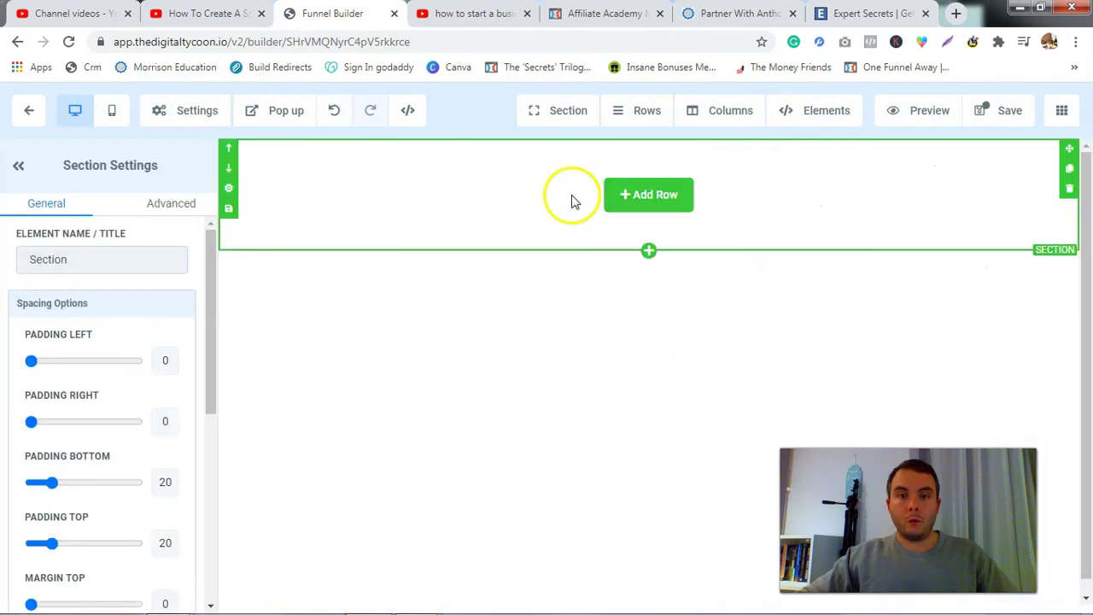
click(649, 196)
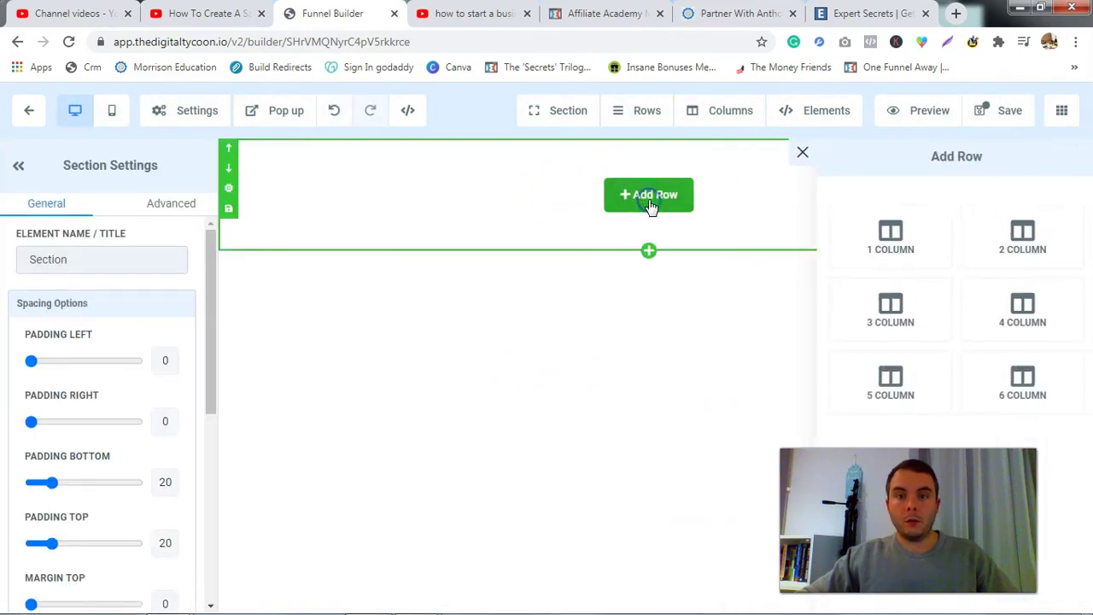
click(888, 241)
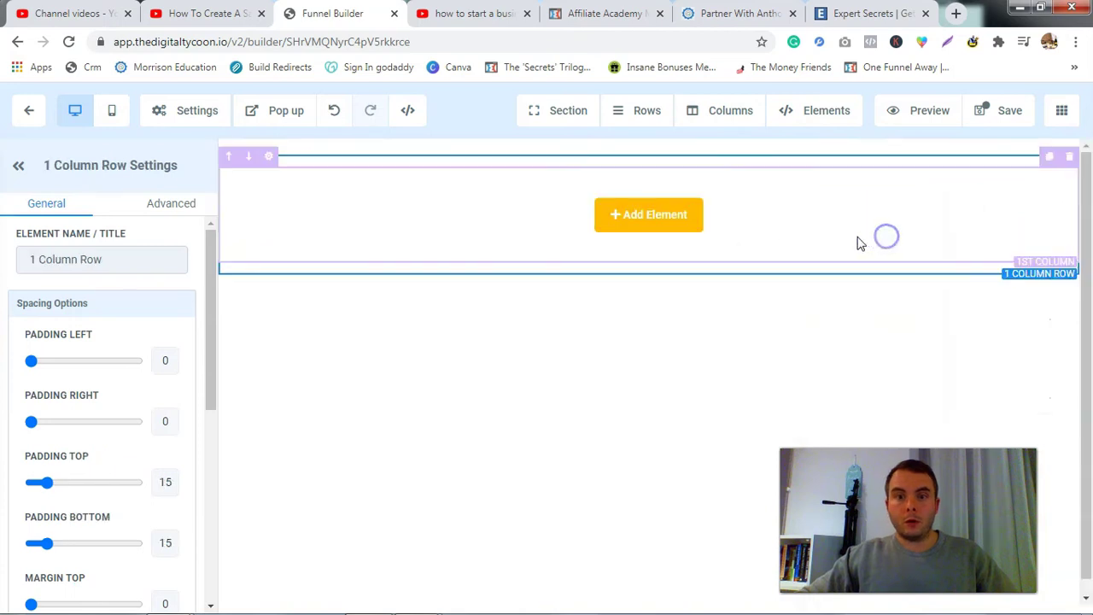
Step: Add an Image element to the column of the new row
click(671, 228)
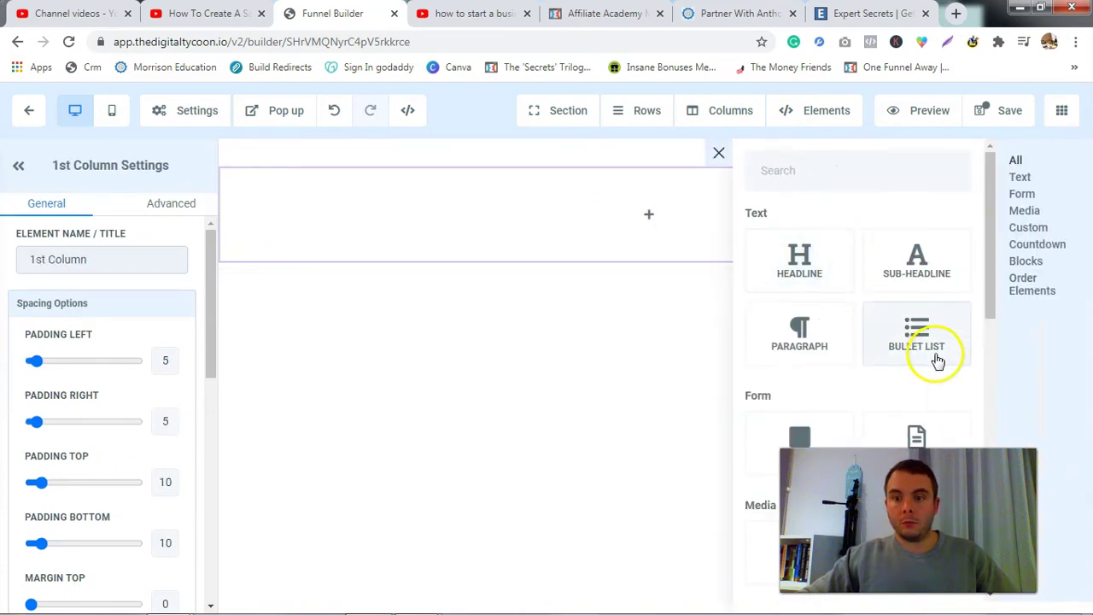
scroll(927, 379, down, 2)
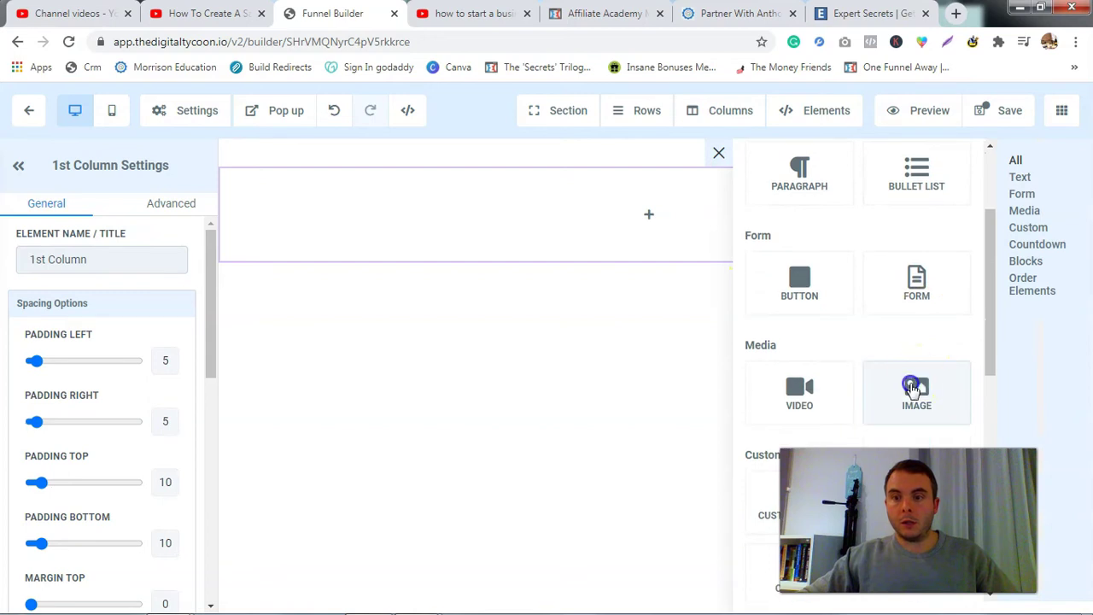
click(912, 388)
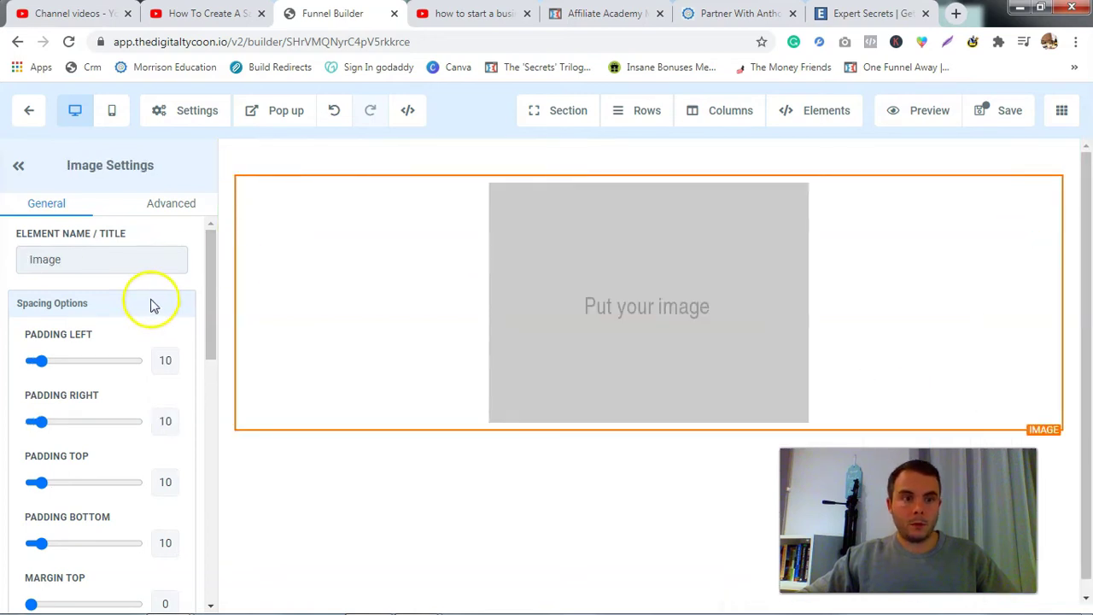
Step: Browse the Media Library's image search sources and backgrounds, and replace the placeholder image with the first blue gradient background
scroll(151, 305, down, 1)
scroll(156, 328, down, 2)
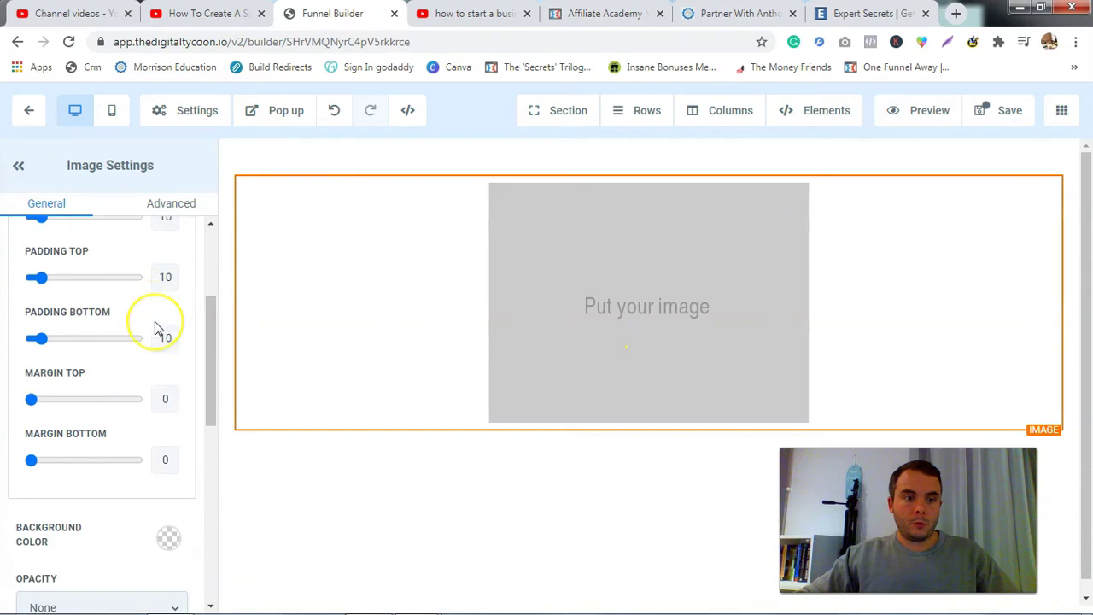
scroll(154, 327, down, 3)
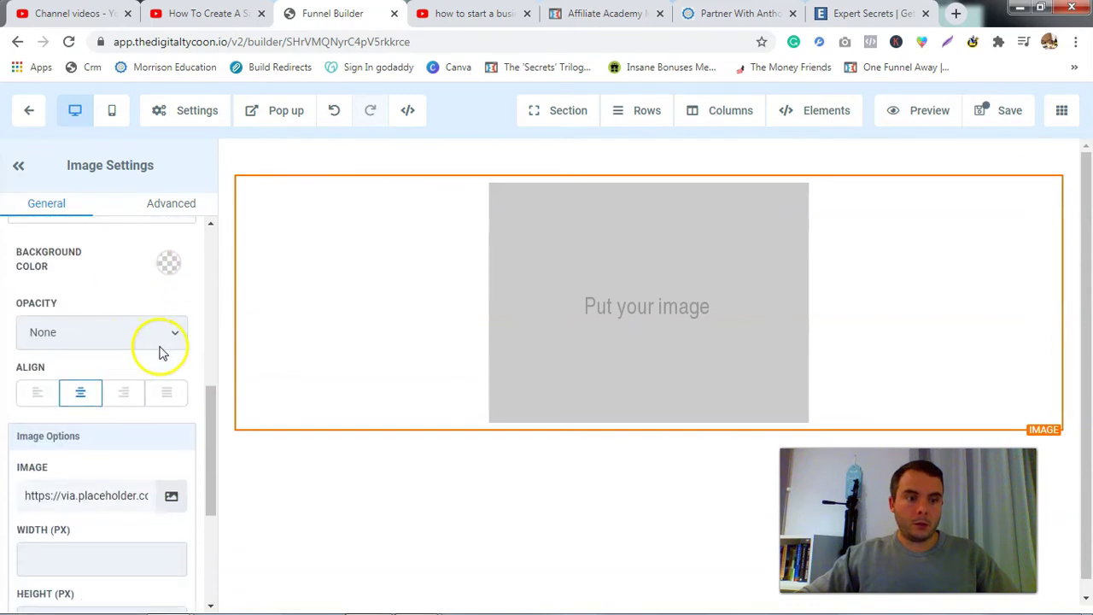
scroll(163, 352, down, 2)
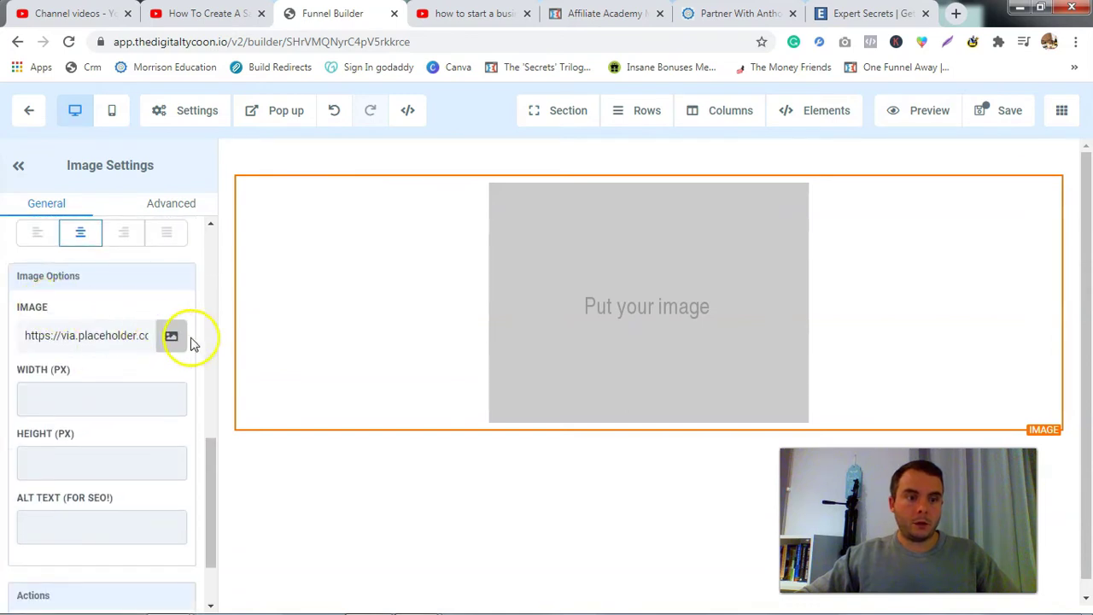
click(173, 337)
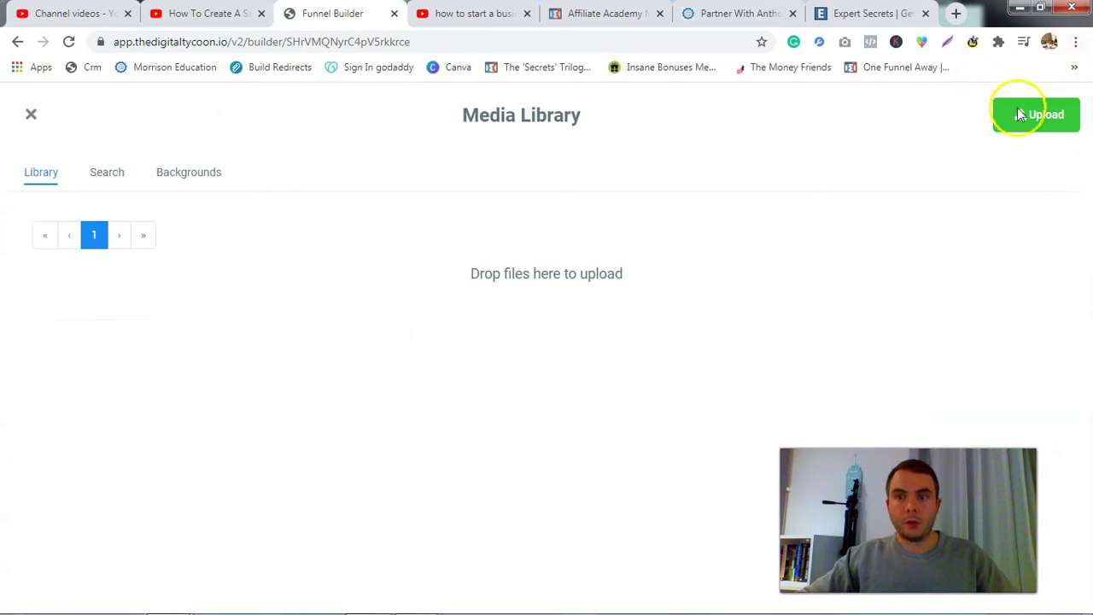
click(106, 173)
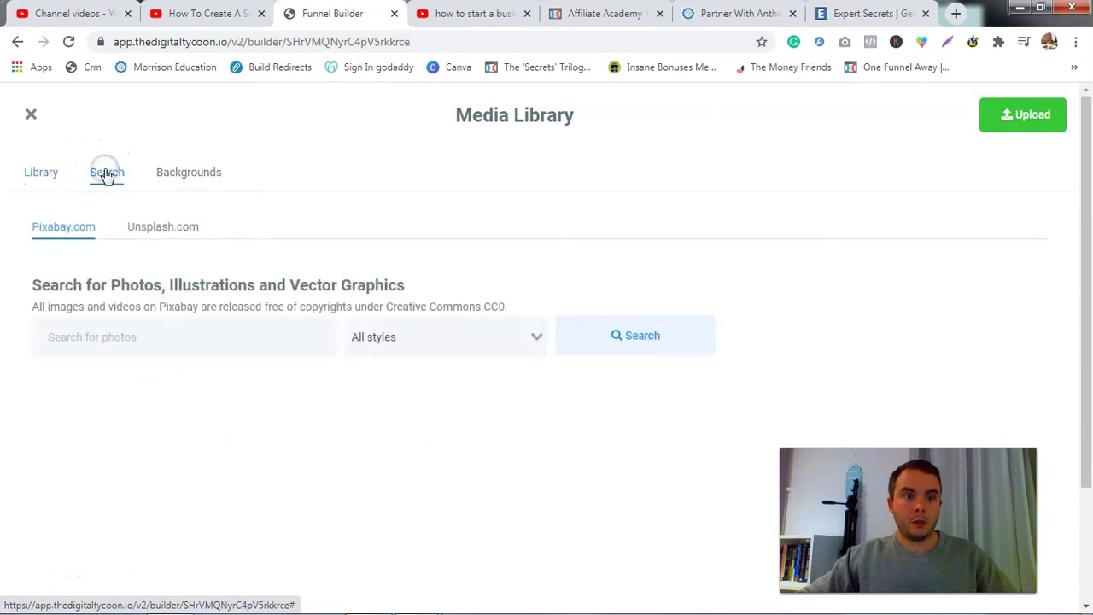
click(159, 235)
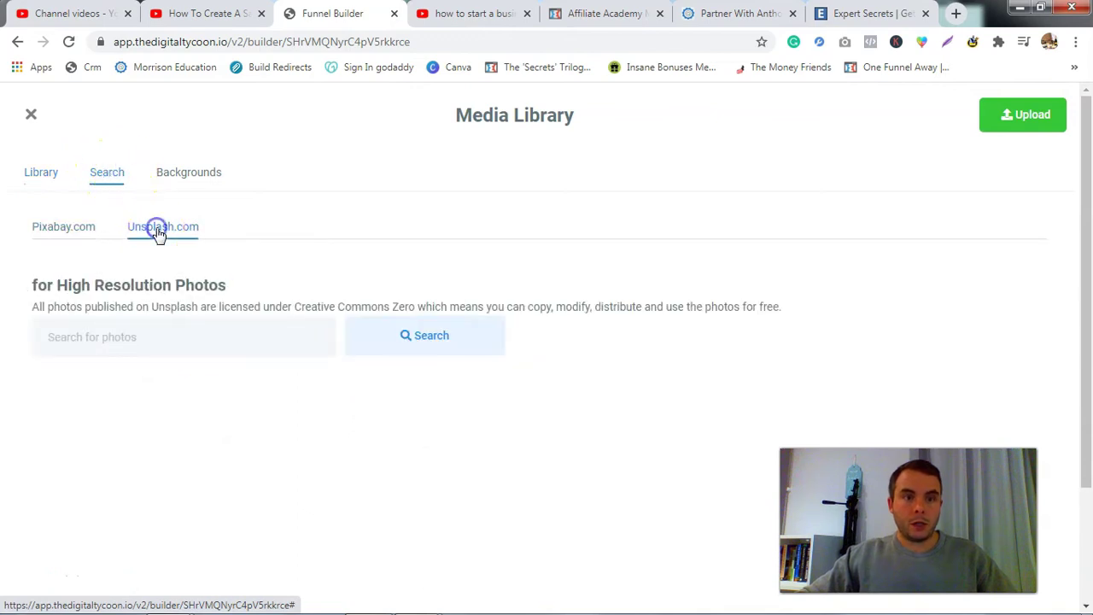
click(196, 174)
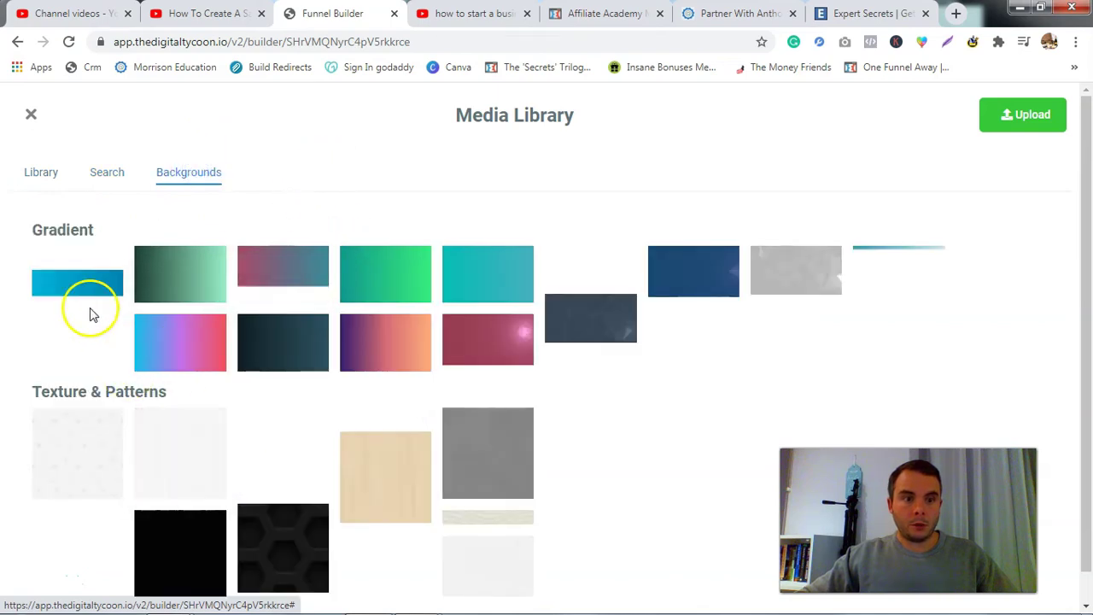
click(77, 292)
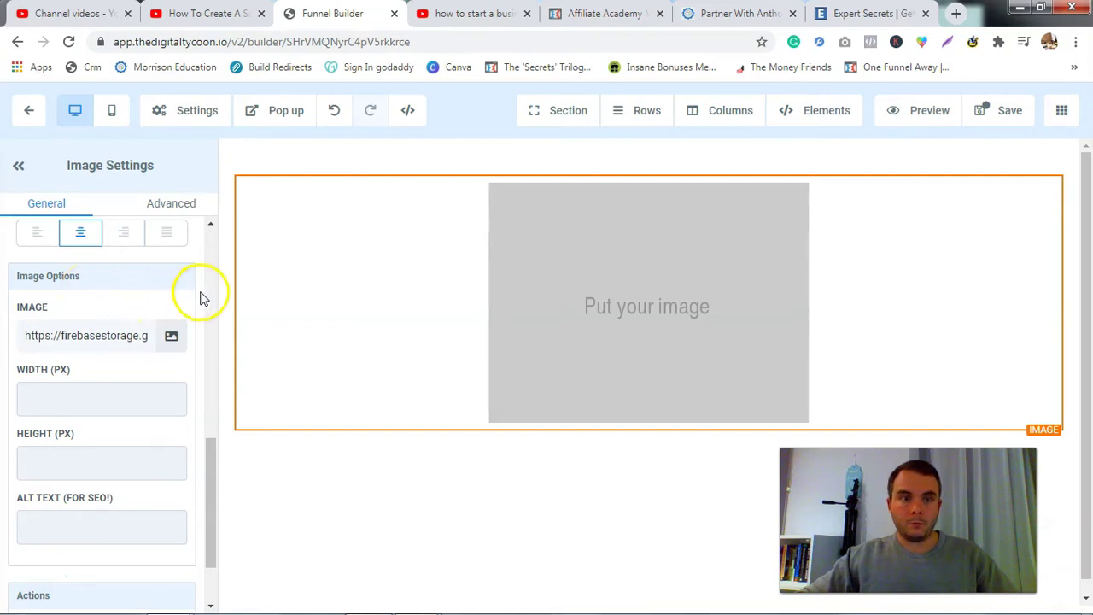
scroll(765, 299, down, 2)
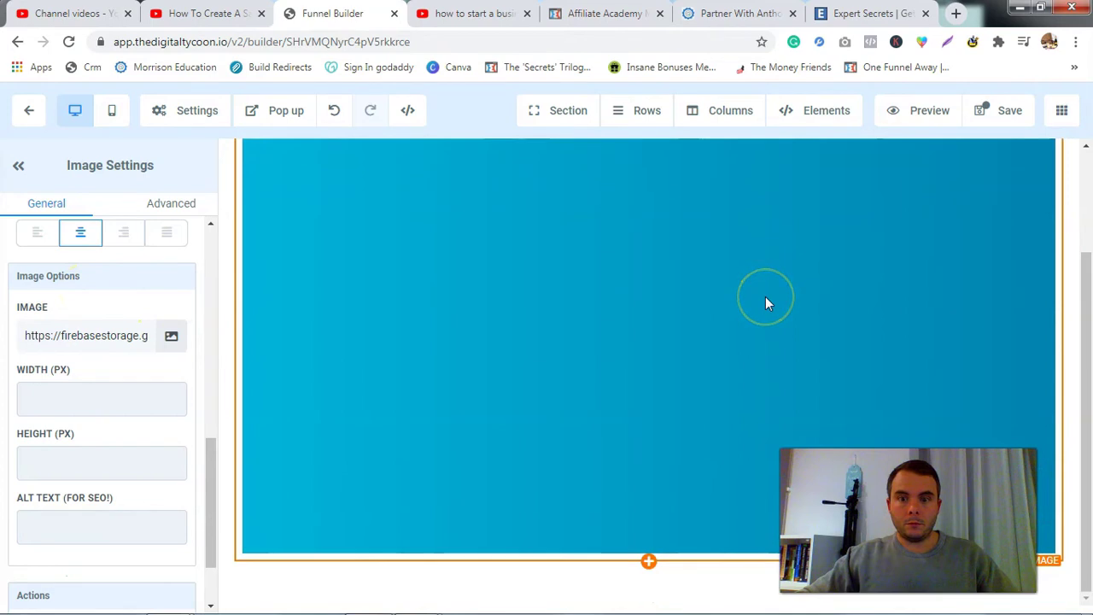
scroll(766, 303, up, 1)
Step: Set the gradient image's height to 100 px and look over its spacing, opacity and alignment options
scroll(134, 317, down, 2)
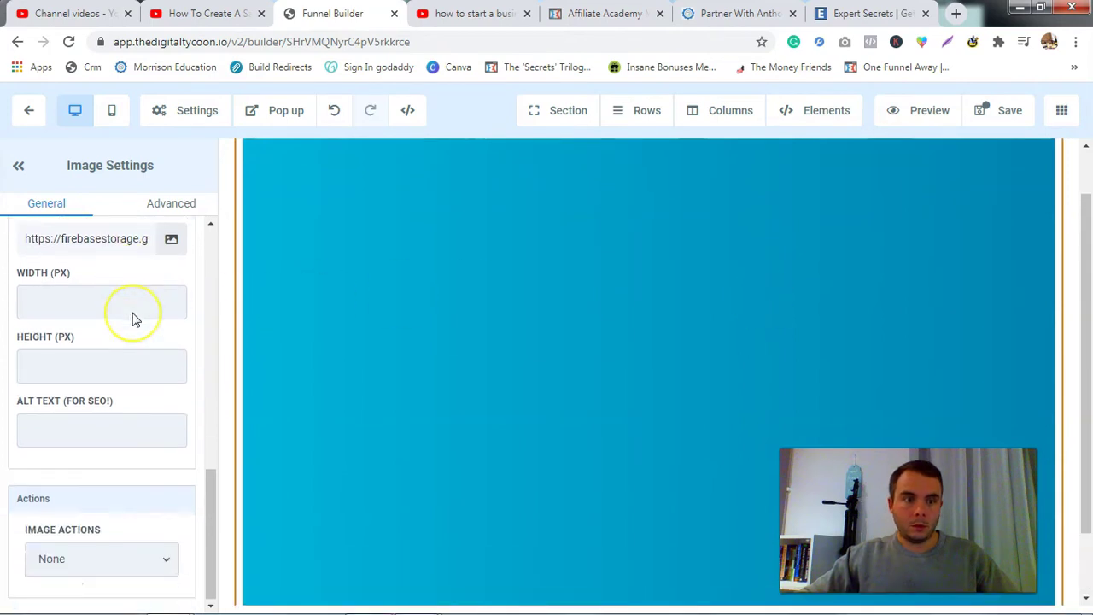
click(86, 303)
click(95, 349)
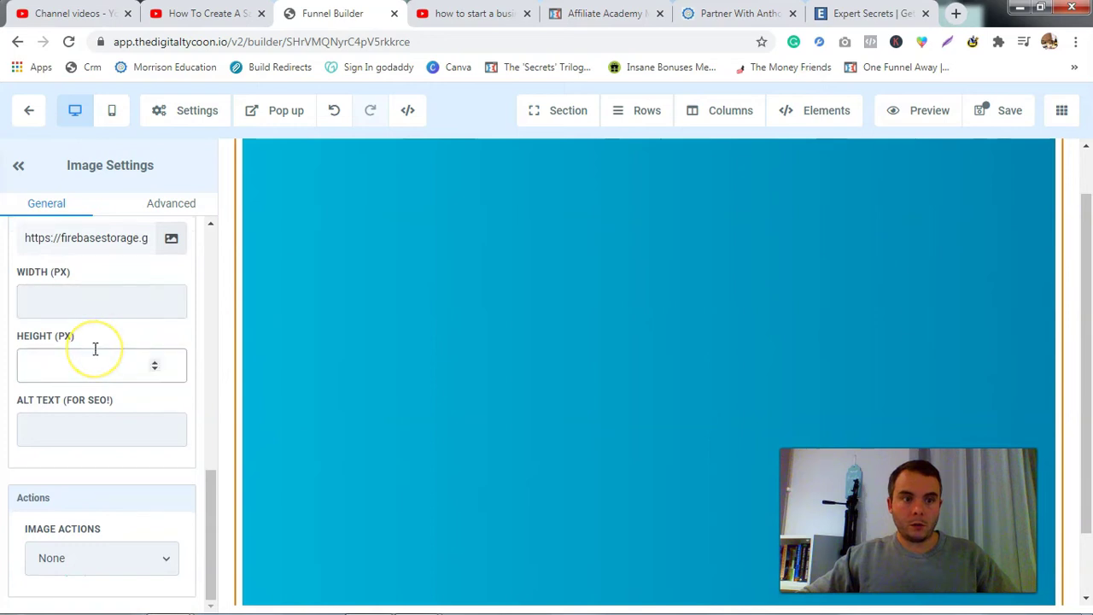
text(100)
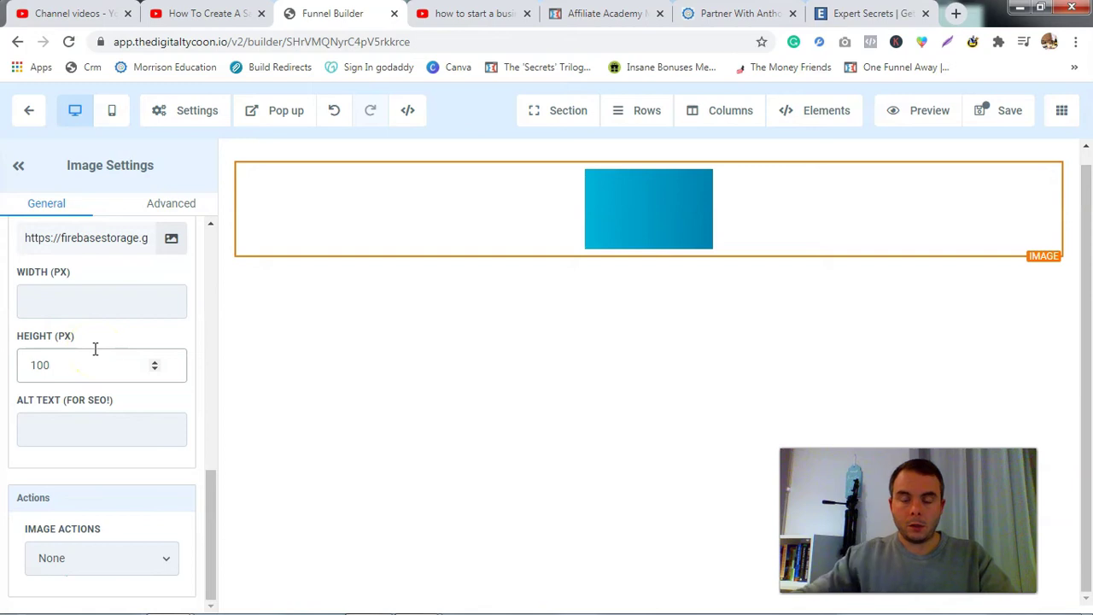
scroll(134, 390, up, 4)
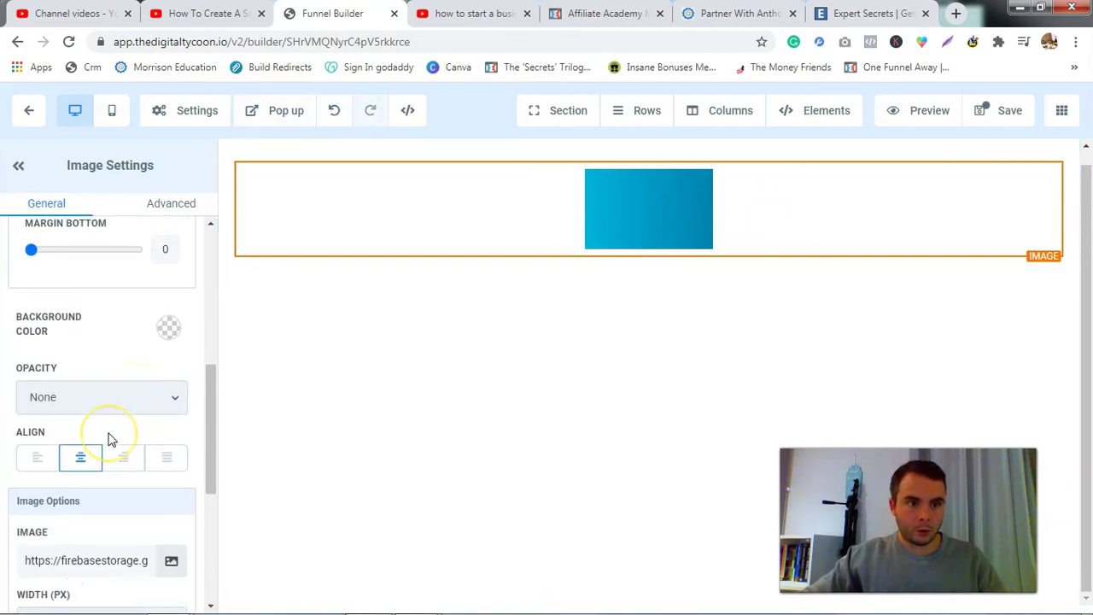
scroll(108, 439, up, 2)
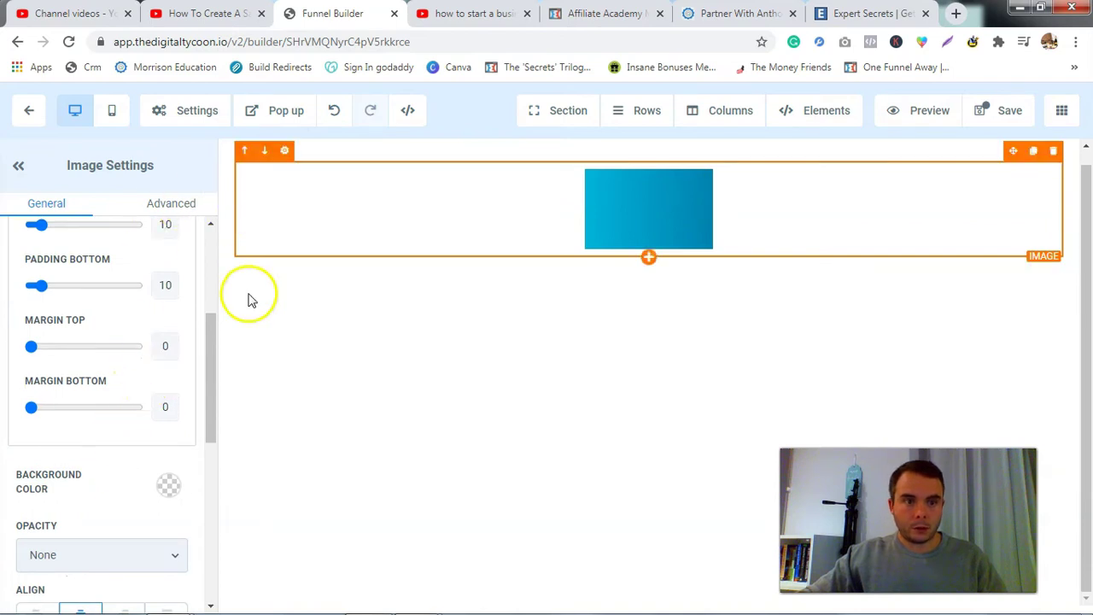
scroll(124, 468, down, 2)
scroll(162, 429, down, 1)
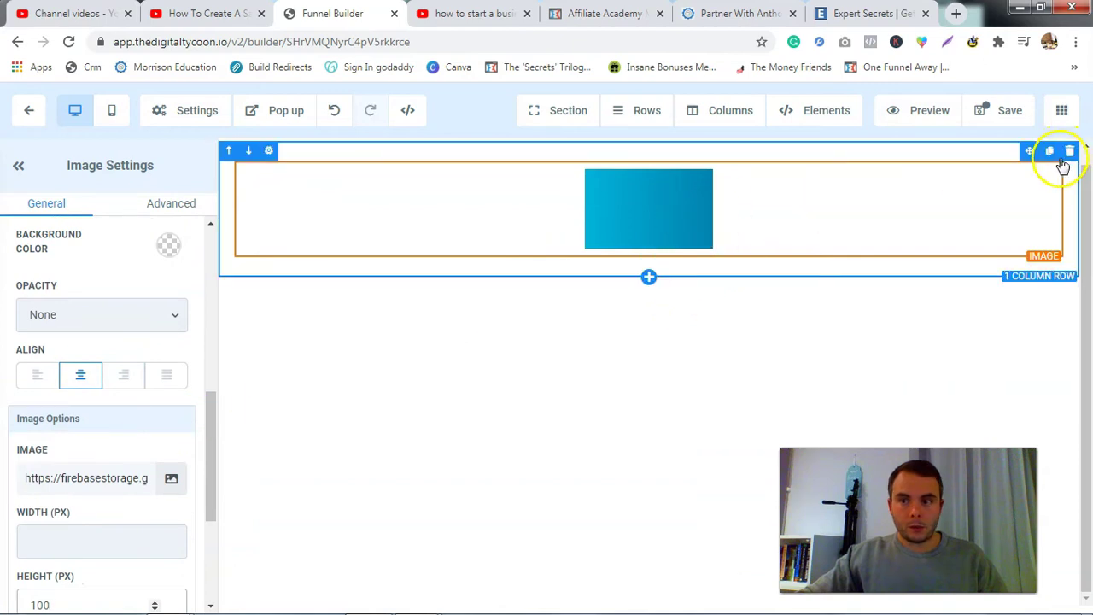
Step: Delete the gradient image and add a new Image element to the emptied column
click(1057, 154)
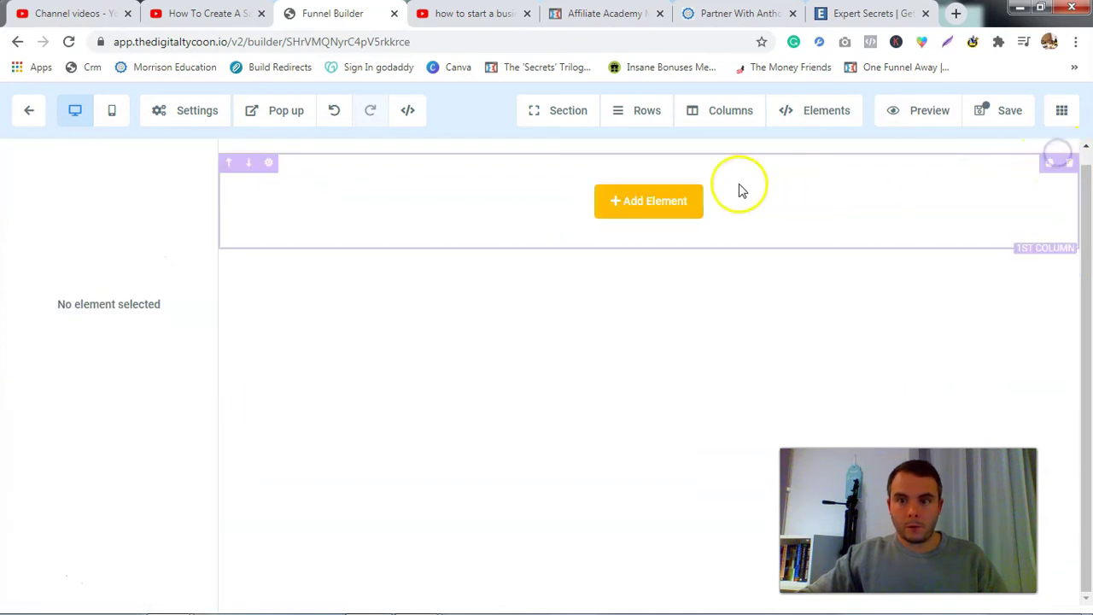
click(660, 202)
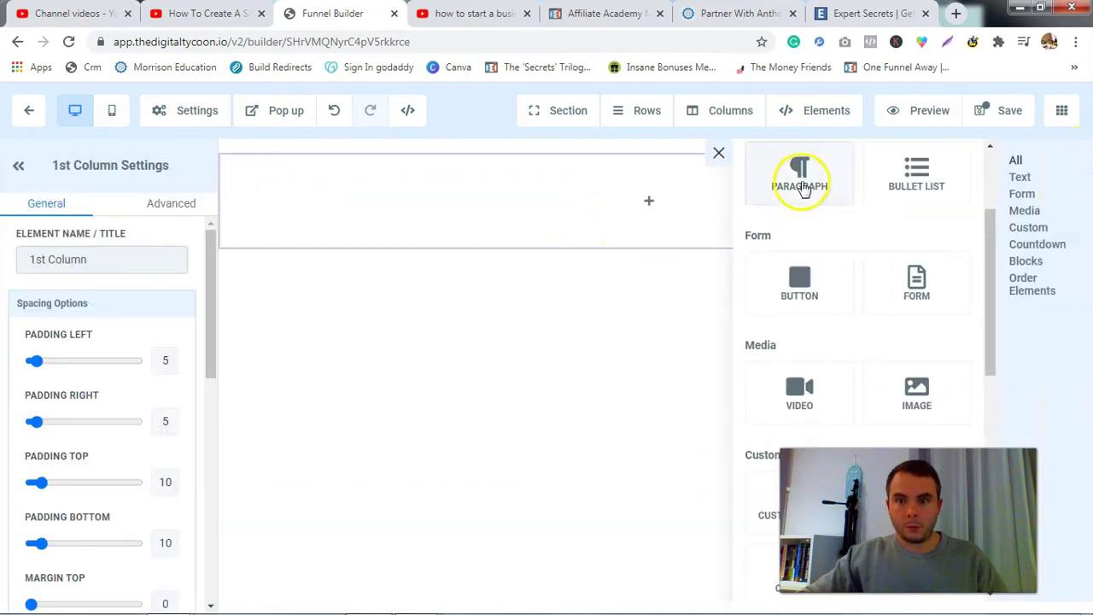
click(916, 395)
Step: Use the CJB Connect Series logo from the Media Library as the source of the new image
scroll(146, 353, down, 8)
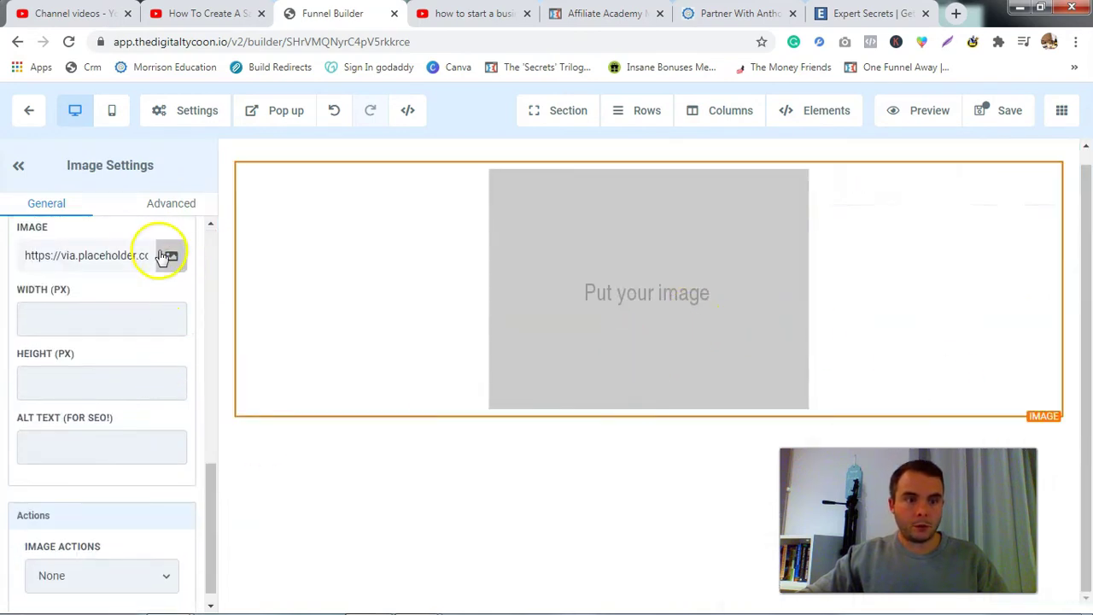
click(168, 254)
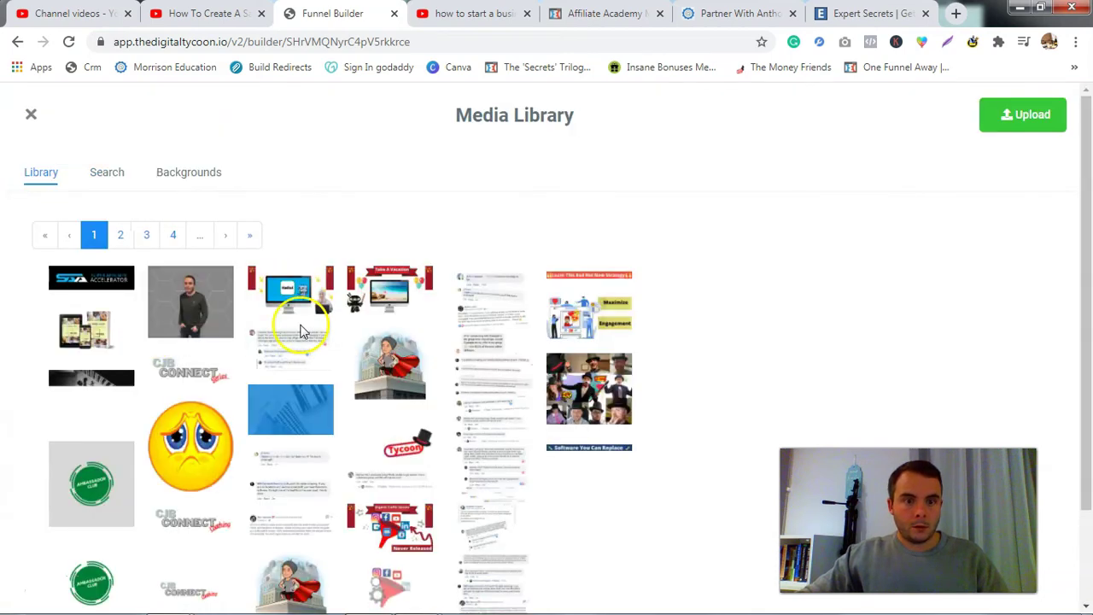
scroll(363, 342, down, 1)
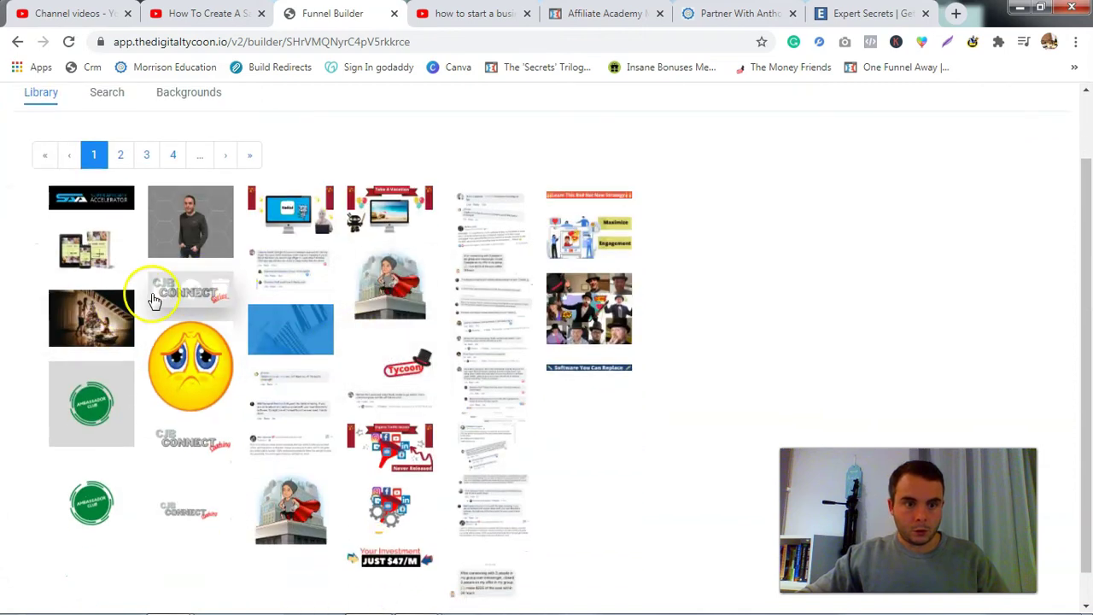
click(220, 293)
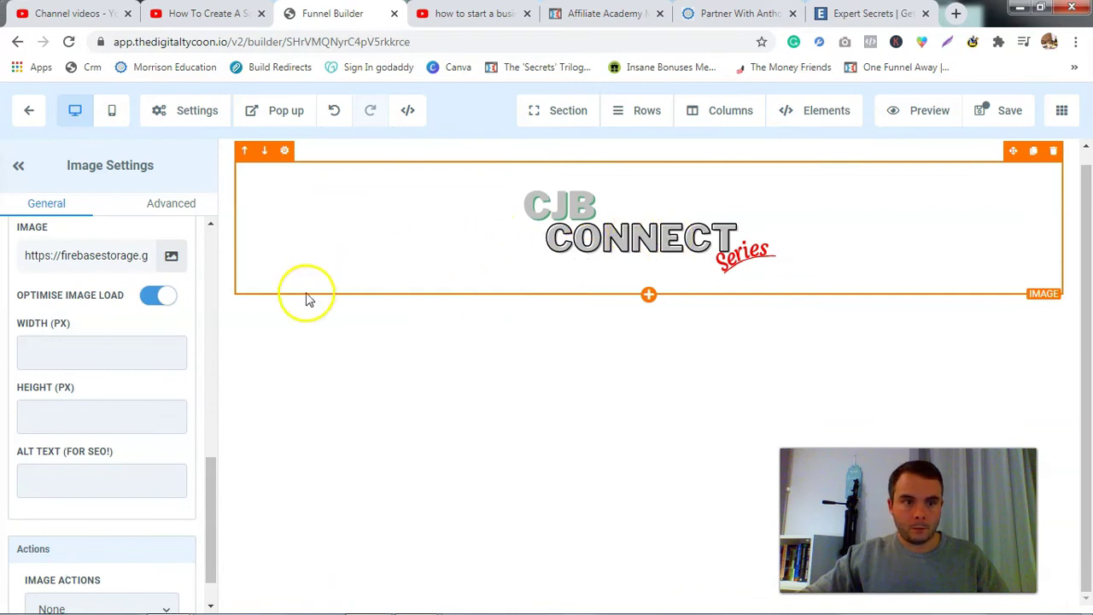
scroll(150, 357, down, 1)
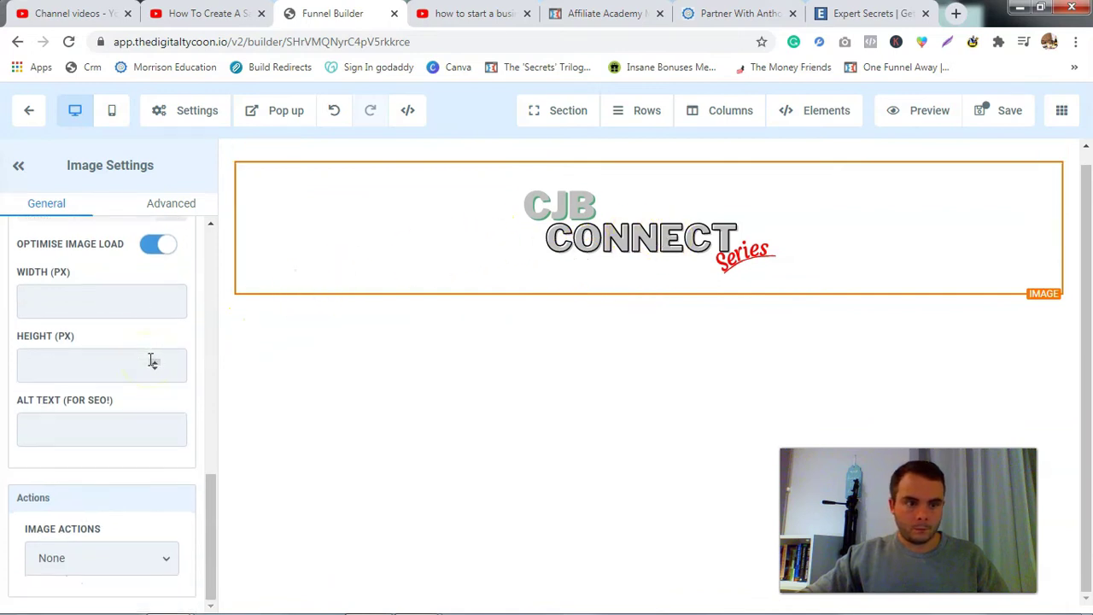
scroll(180, 474, up, 3)
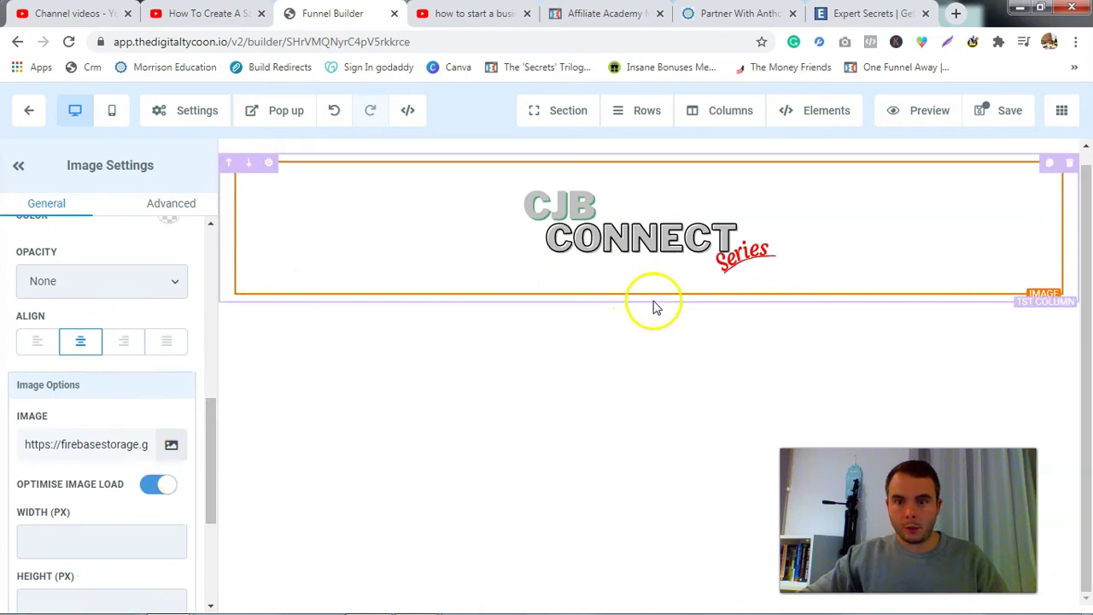
Step: Add a 2-column row beneath the logo and place a Video element in its first column
click(649, 295)
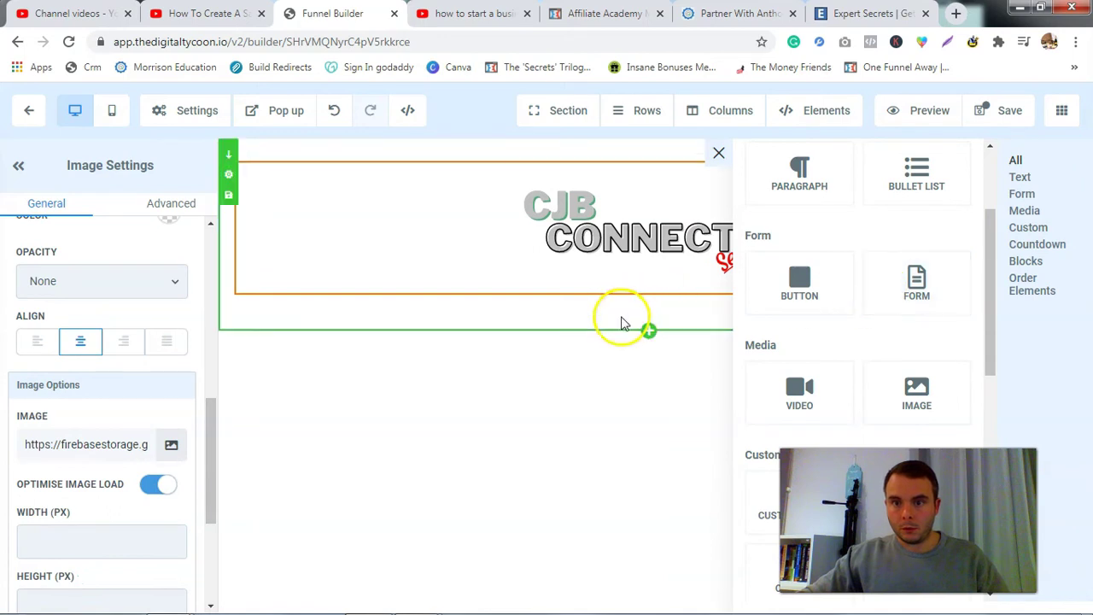
click(647, 359)
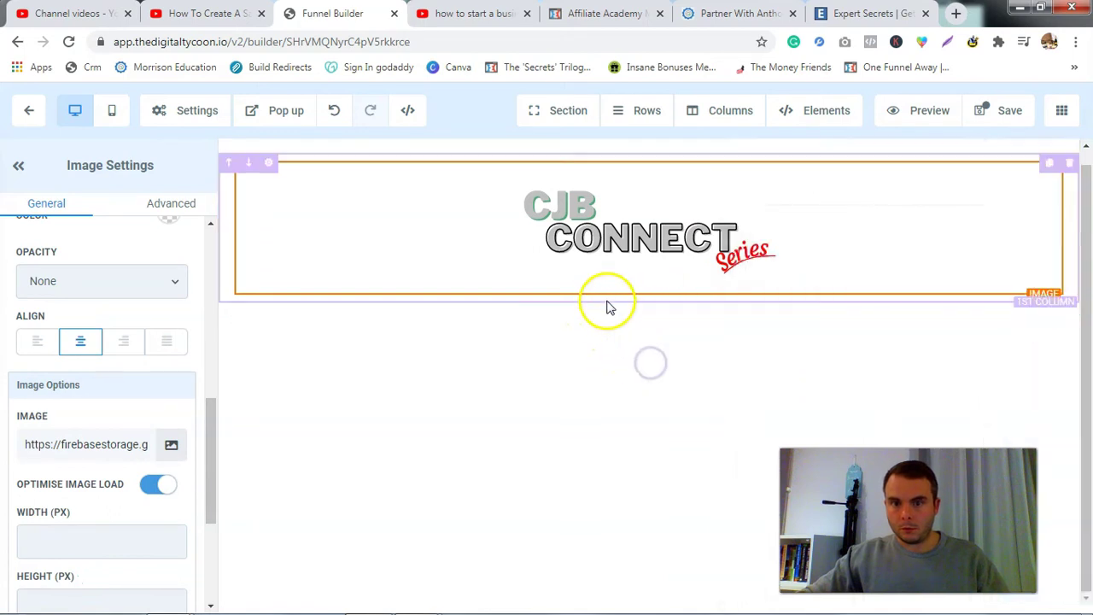
click(646, 316)
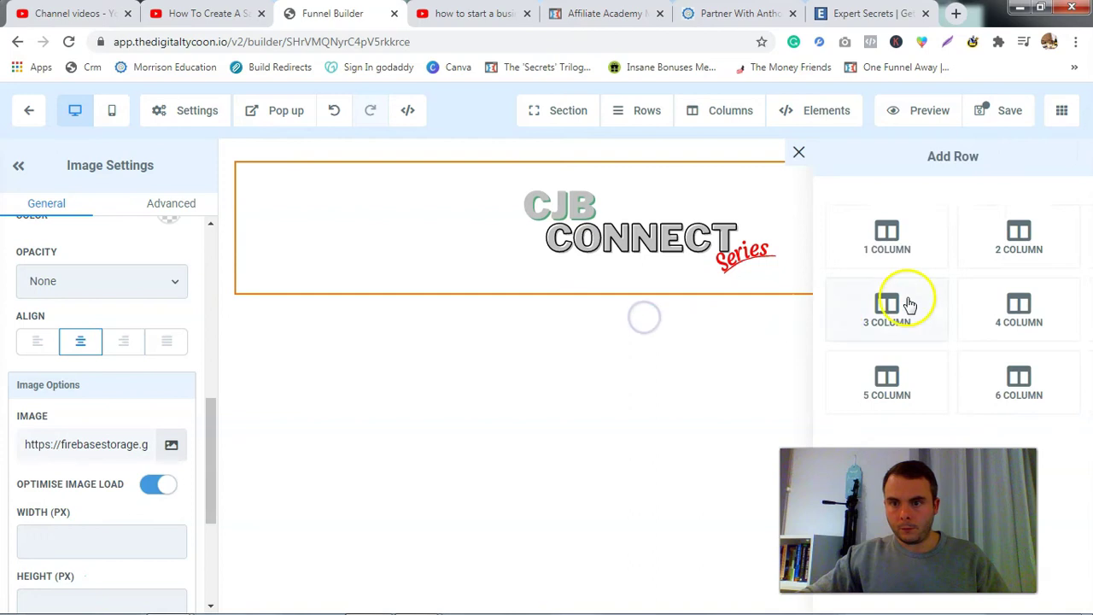
click(1018, 234)
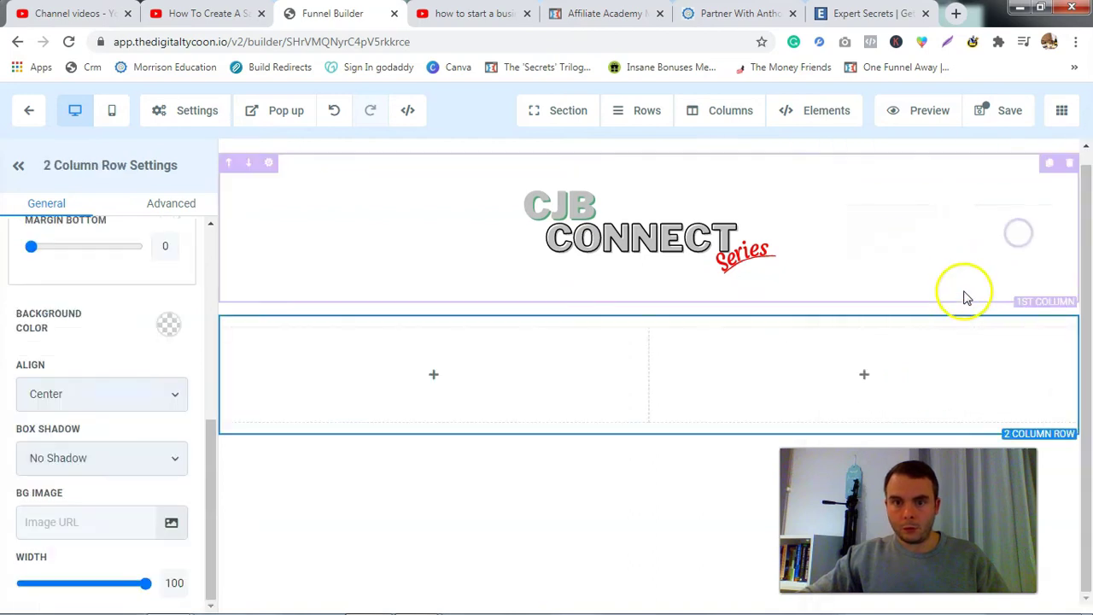
click(434, 376)
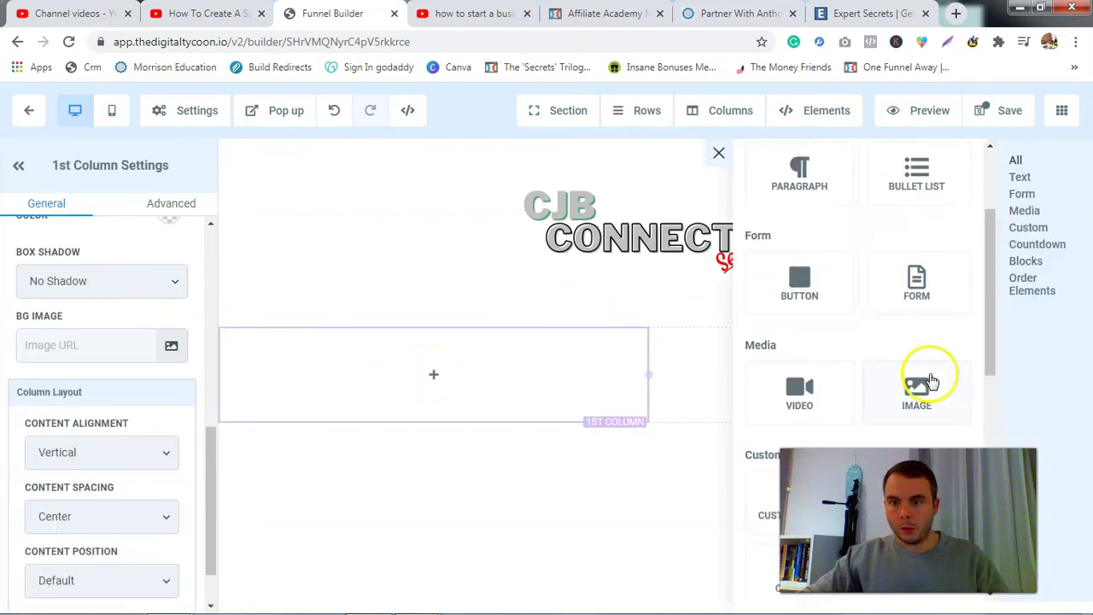
click(804, 393)
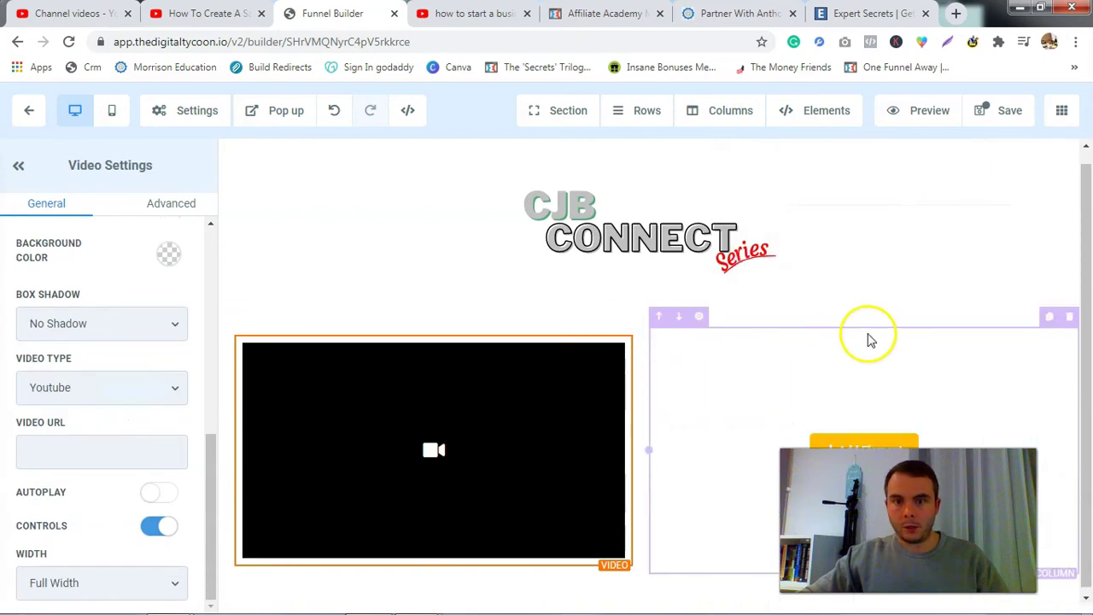
Step: Add a Form element to the second column and choose the Check your Website form for it
click(877, 437)
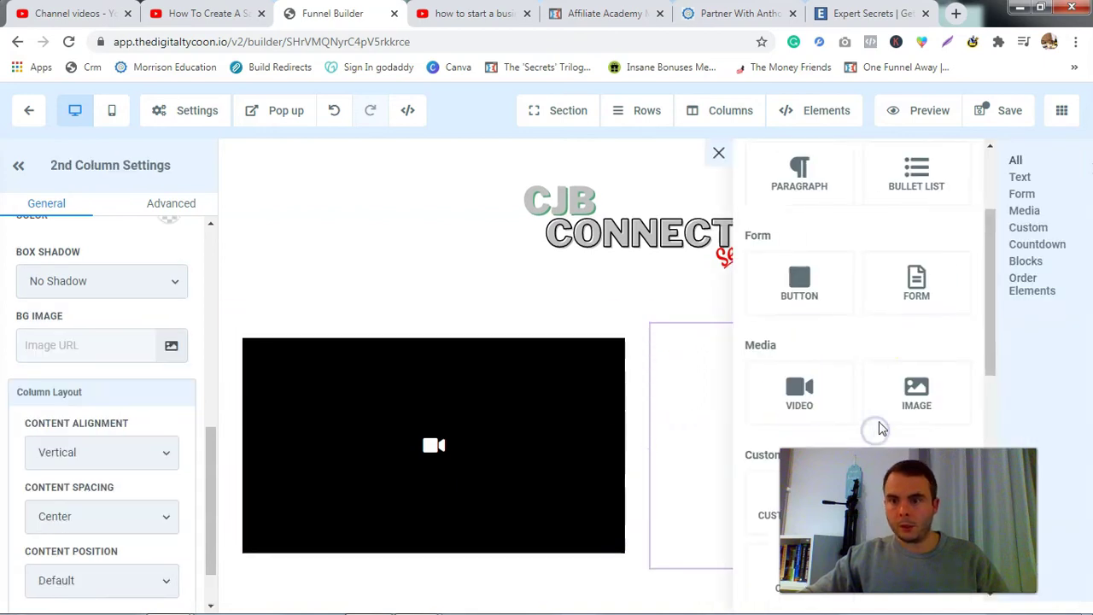
click(916, 282)
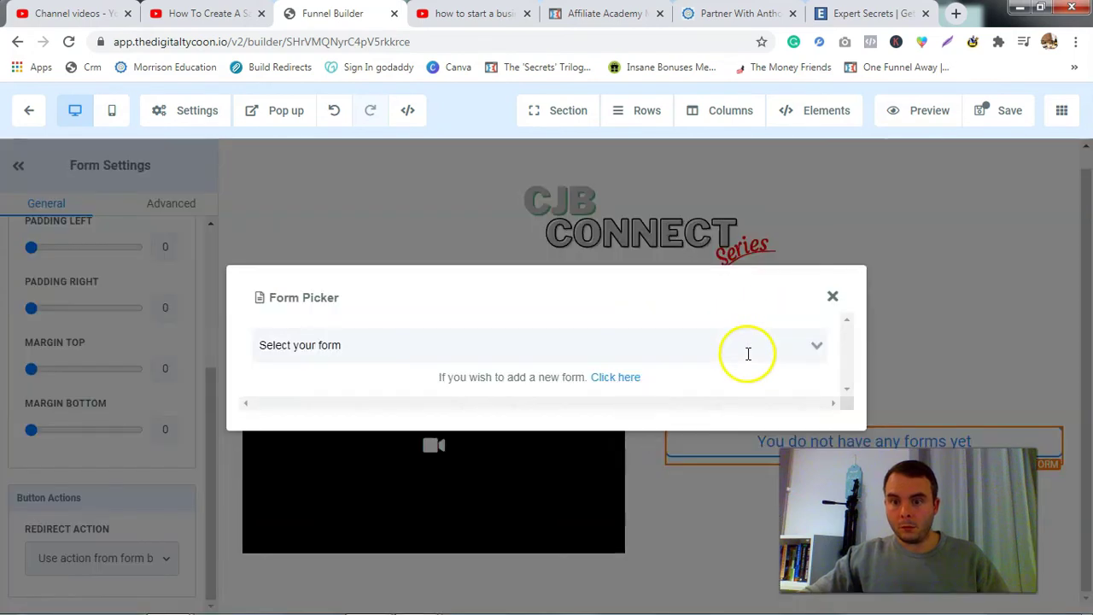
click(818, 353)
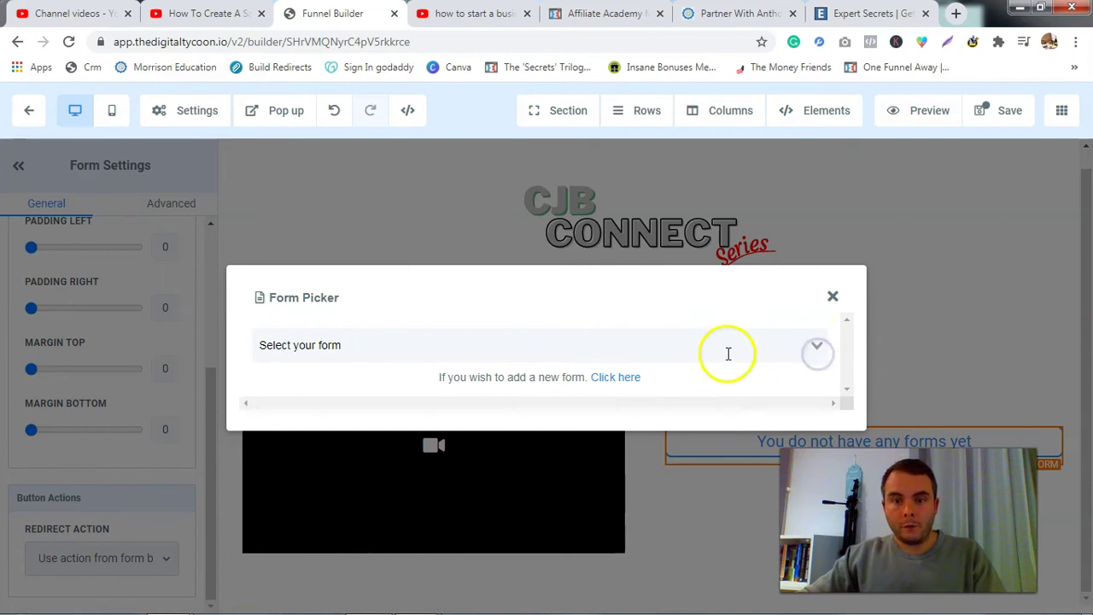
click(816, 347)
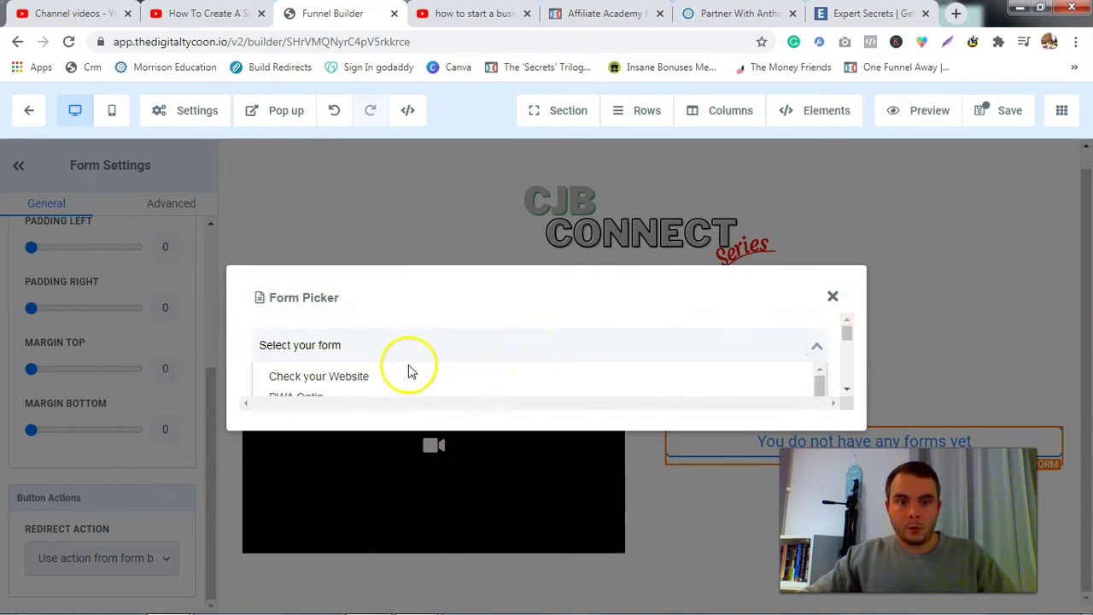
scroll(342, 380, down, 2)
scroll(345, 380, up, 2)
click(349, 378)
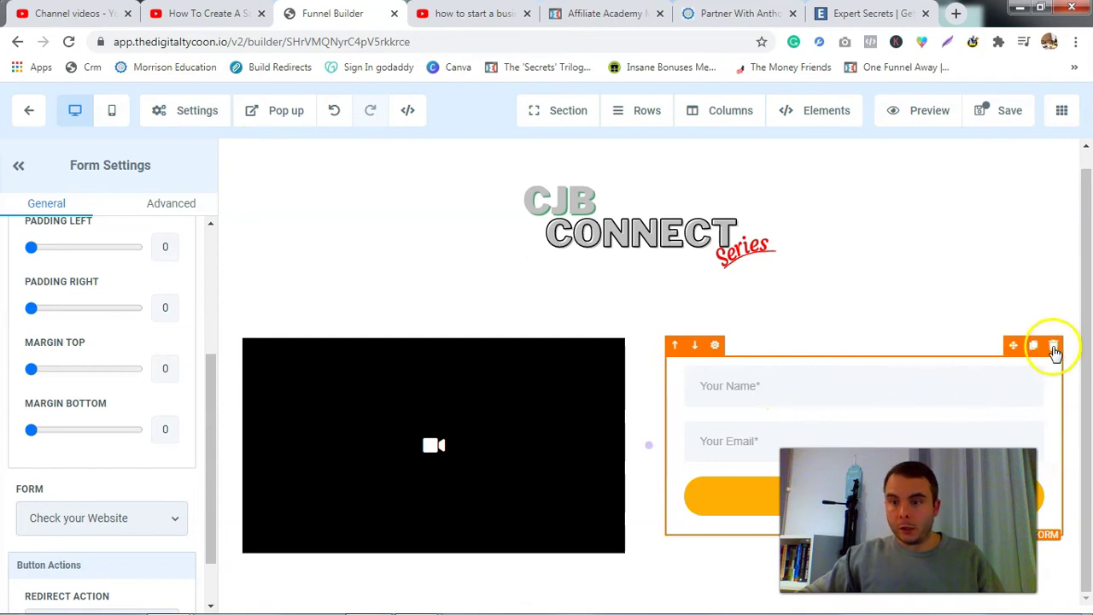
Step: Delete the form from the second column and add a 2 Step Order element in its place
click(1053, 345)
click(849, 443)
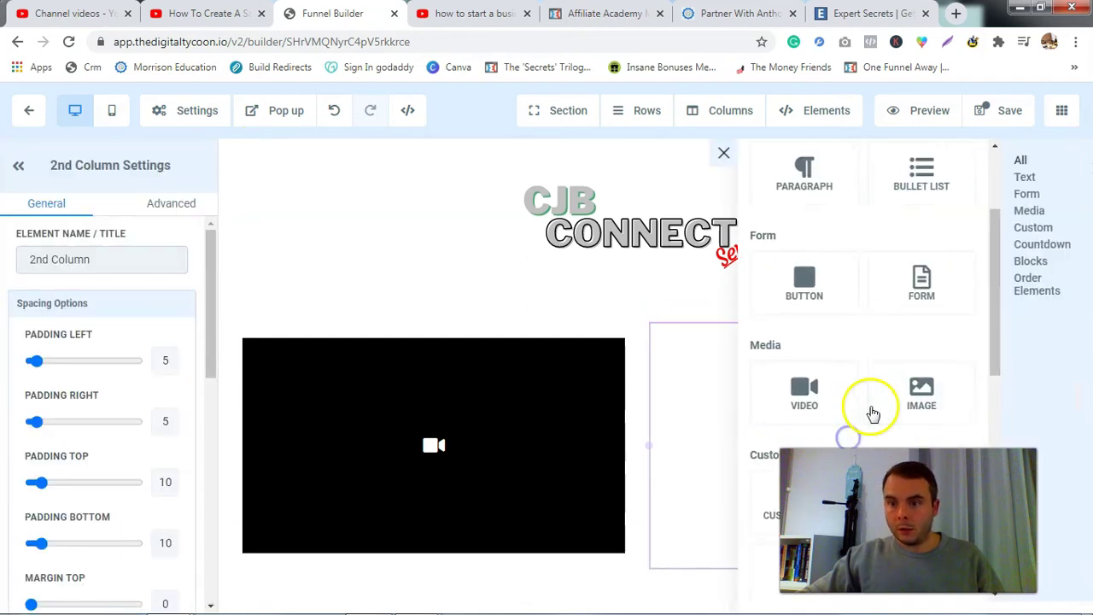
scroll(939, 284, down, 2)
scroll(939, 285, down, 5)
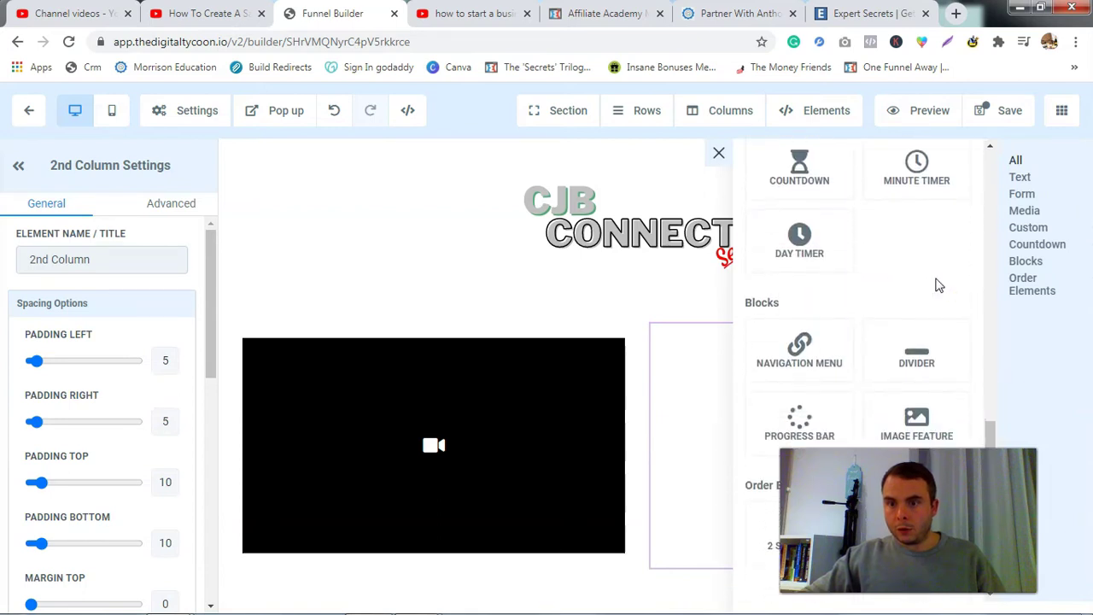
scroll(944, 309, up, 2)
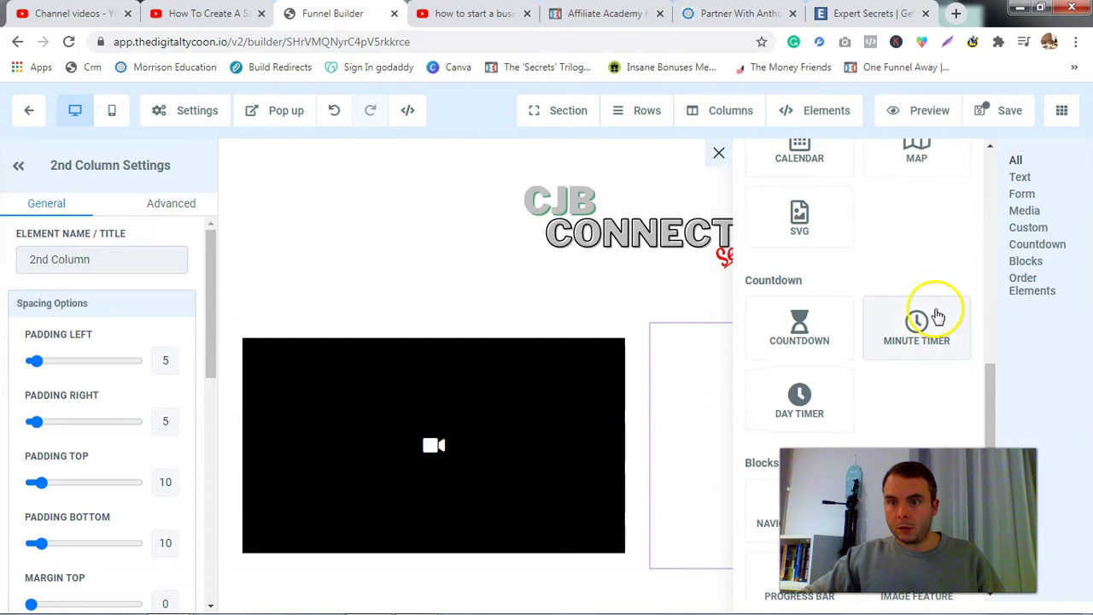
scroll(938, 316, up, 3)
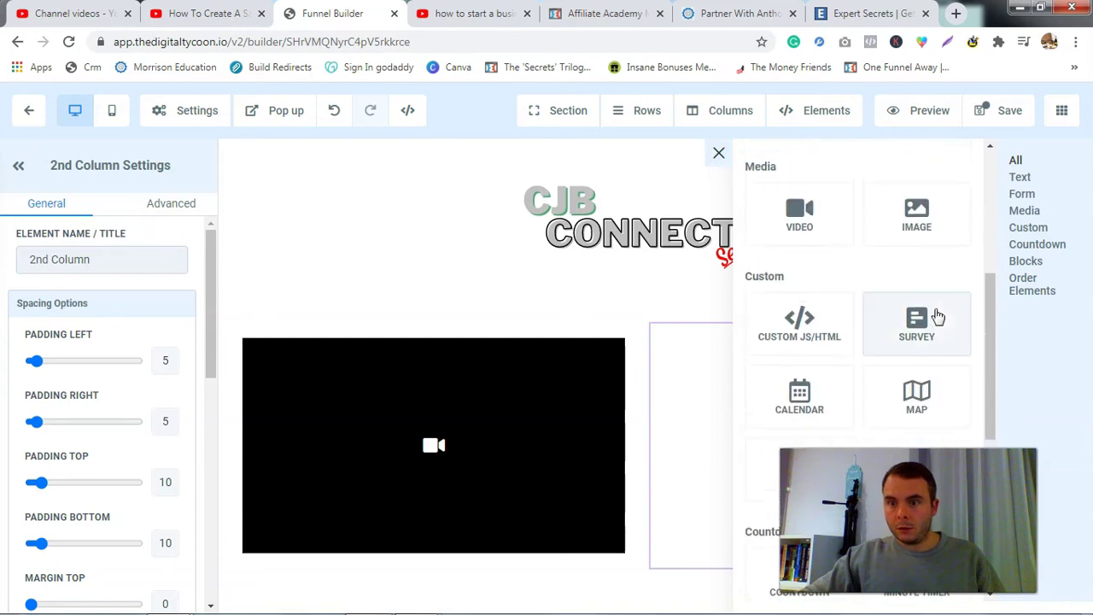
scroll(938, 316, up, 3)
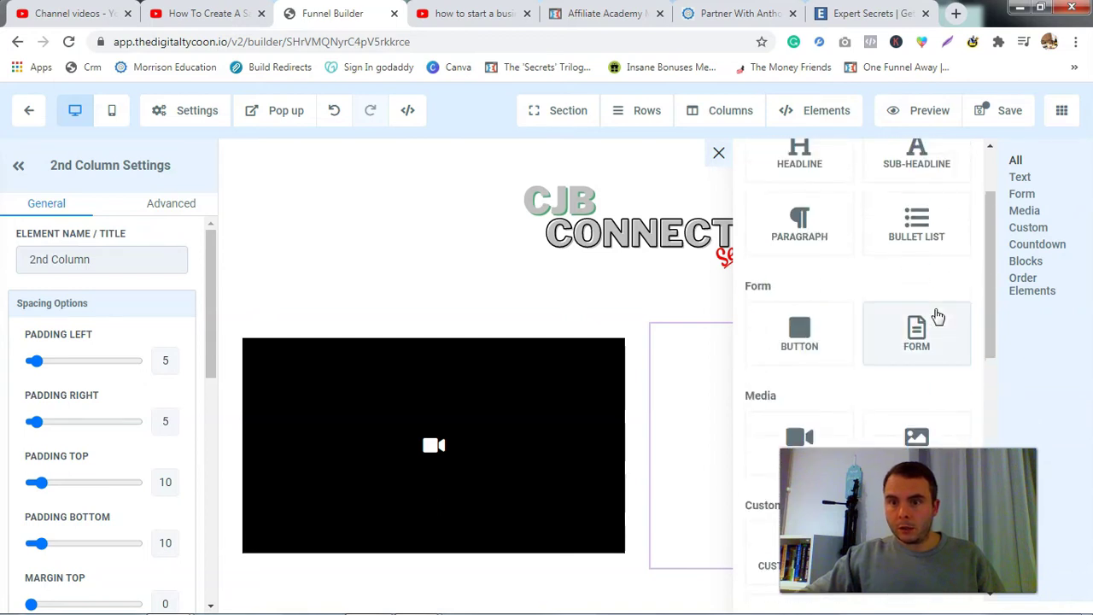
scroll(938, 316, up, 2)
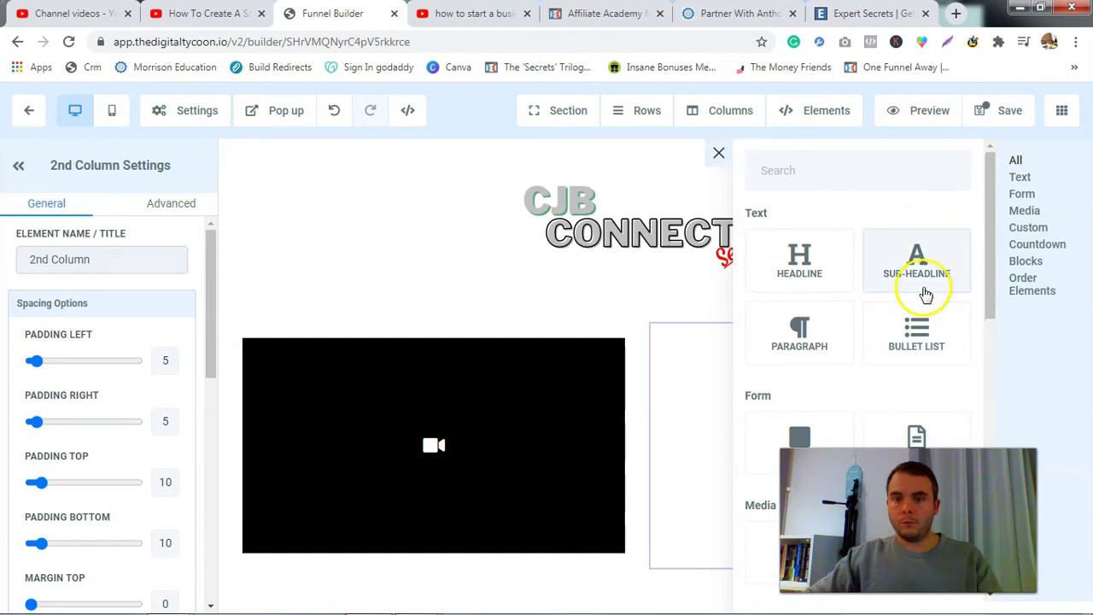
scroll(937, 294, down, 5)
scroll(937, 291, down, 4)
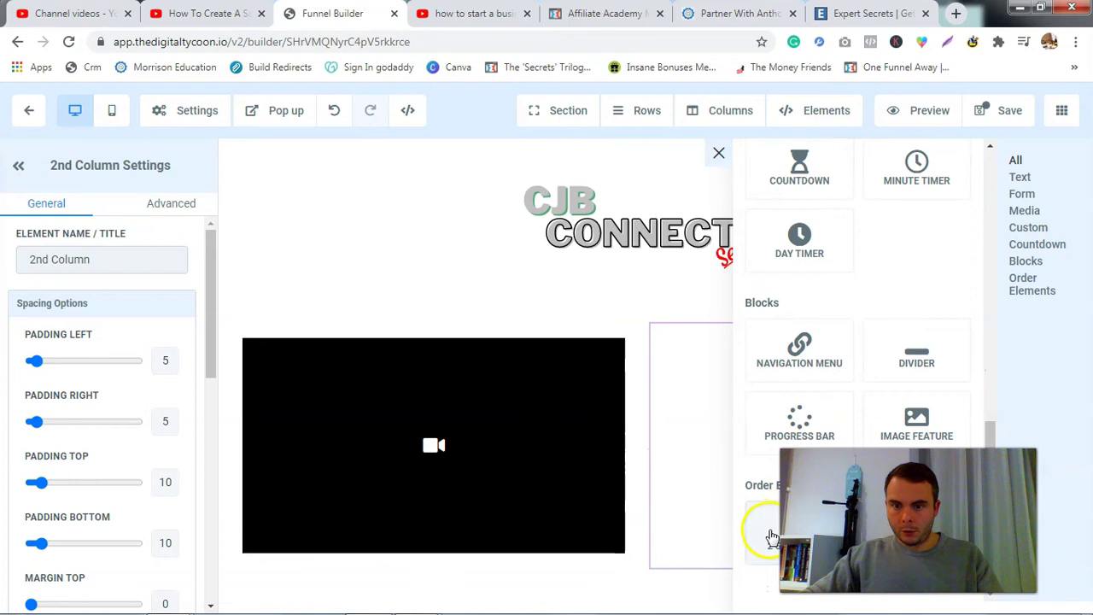
click(771, 540)
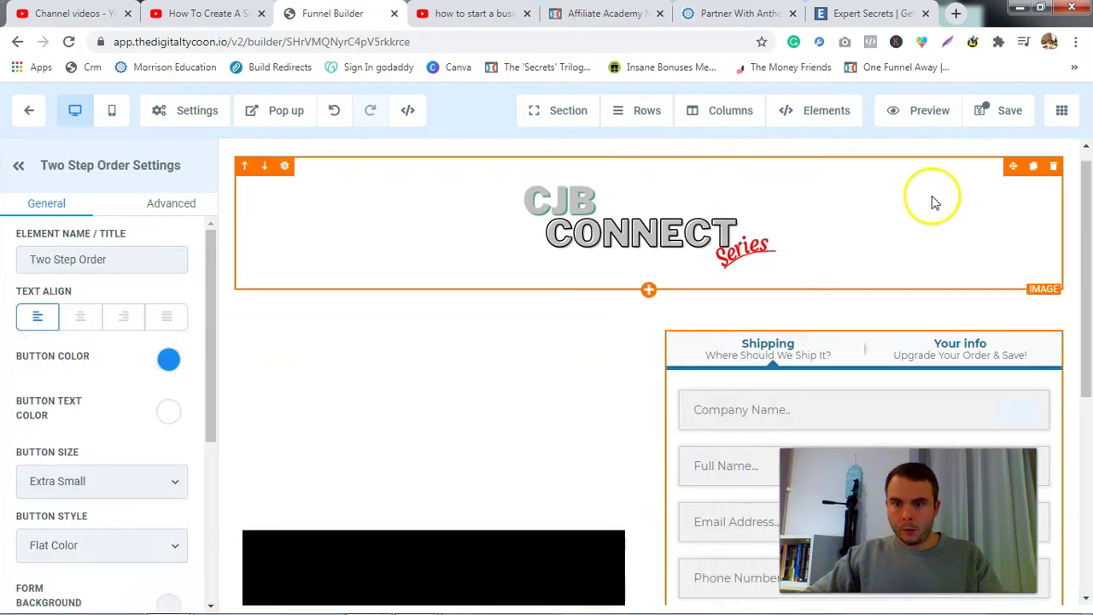
Step: Look through the contact and address fields in the Shipping step of the two-step order form
scroll(935, 203, down, 2)
scroll(935, 203, down, 3)
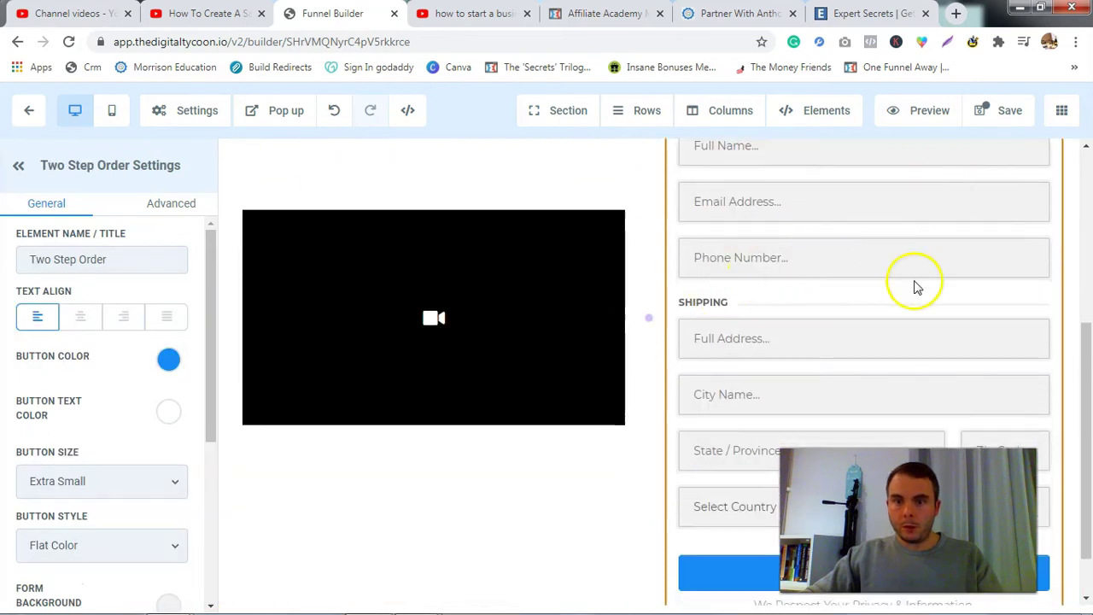
scroll(854, 349, up, 3)
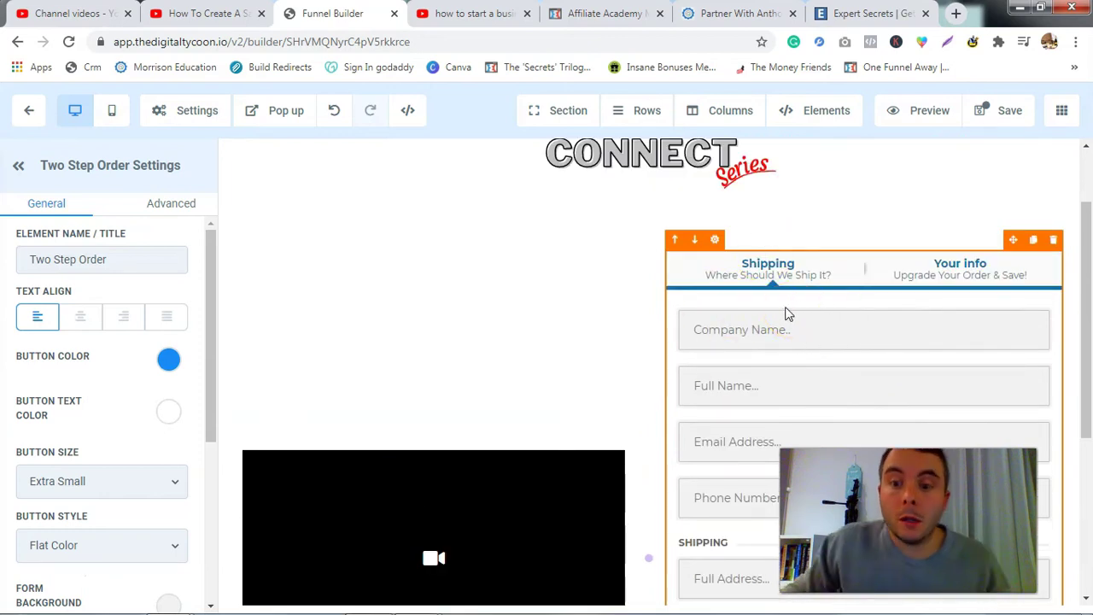
click(818, 229)
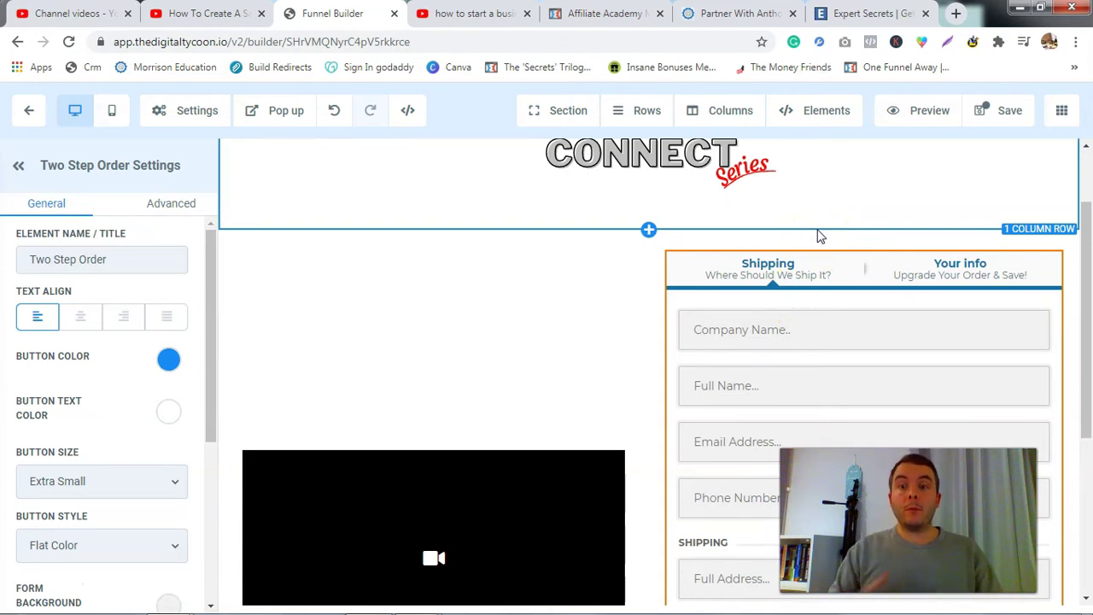
click(905, 298)
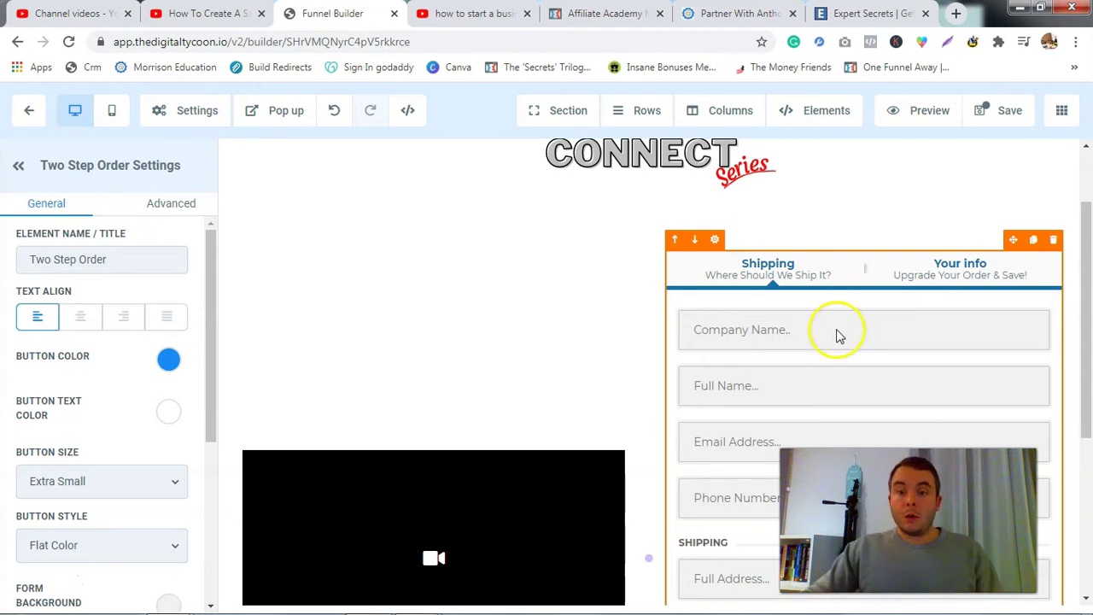
scroll(980, 305, down, 4)
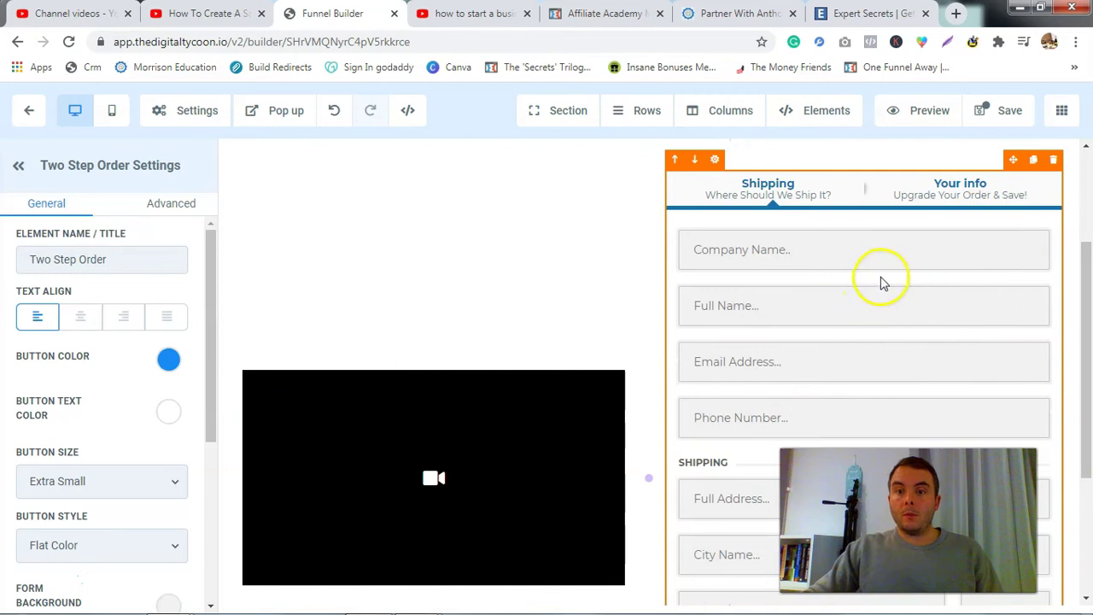
scroll(969, 348, up, 2)
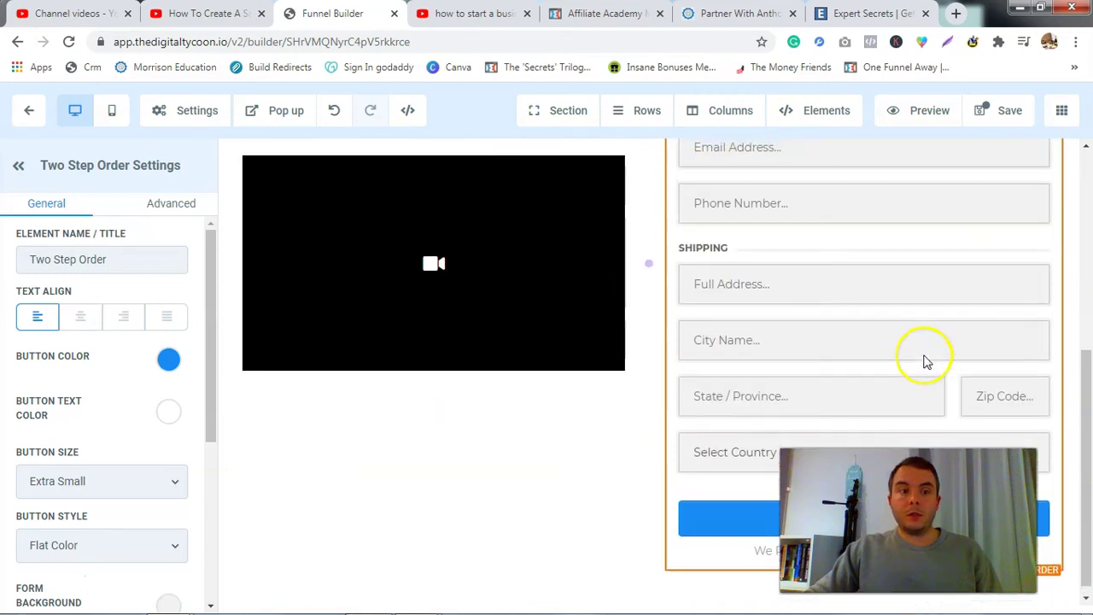
Step: Display Step #2 of the order form through its advanced form options and review the item and card payment fields
click(174, 207)
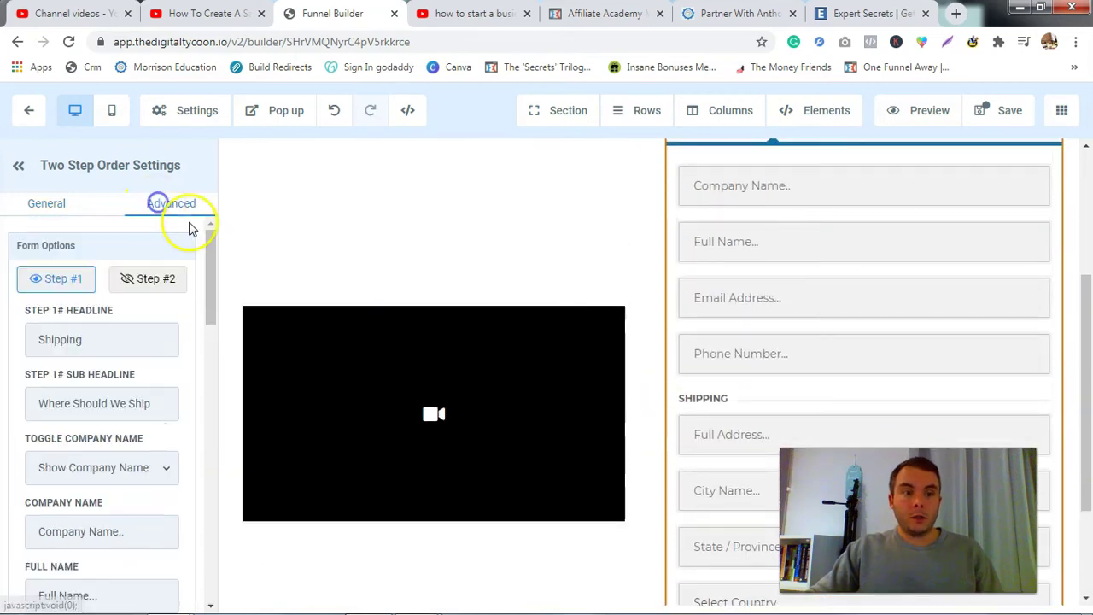
click(147, 278)
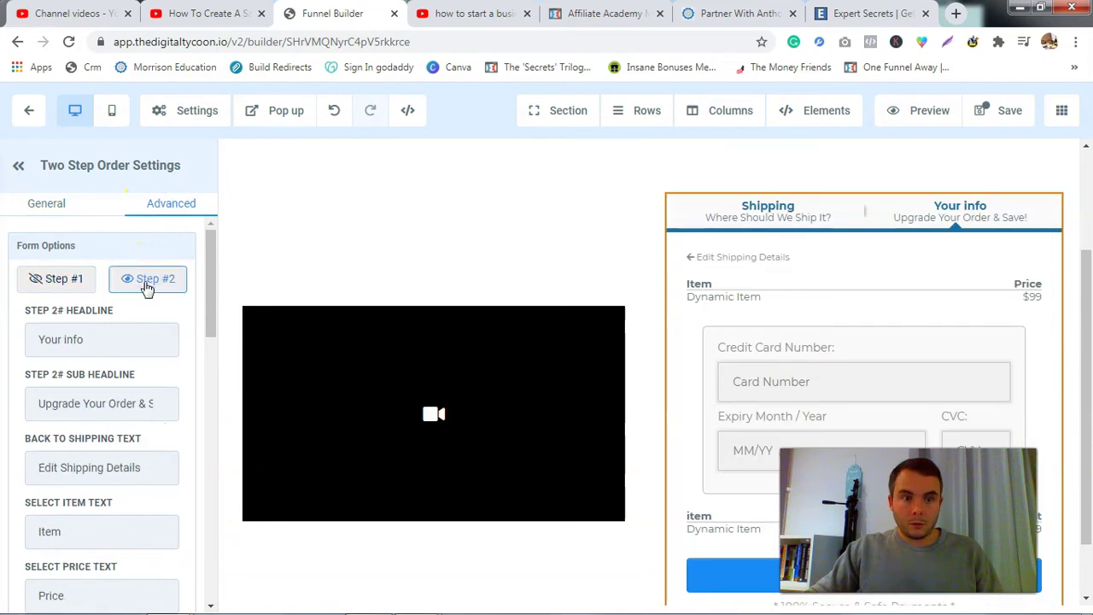
scroll(822, 342, down, 1)
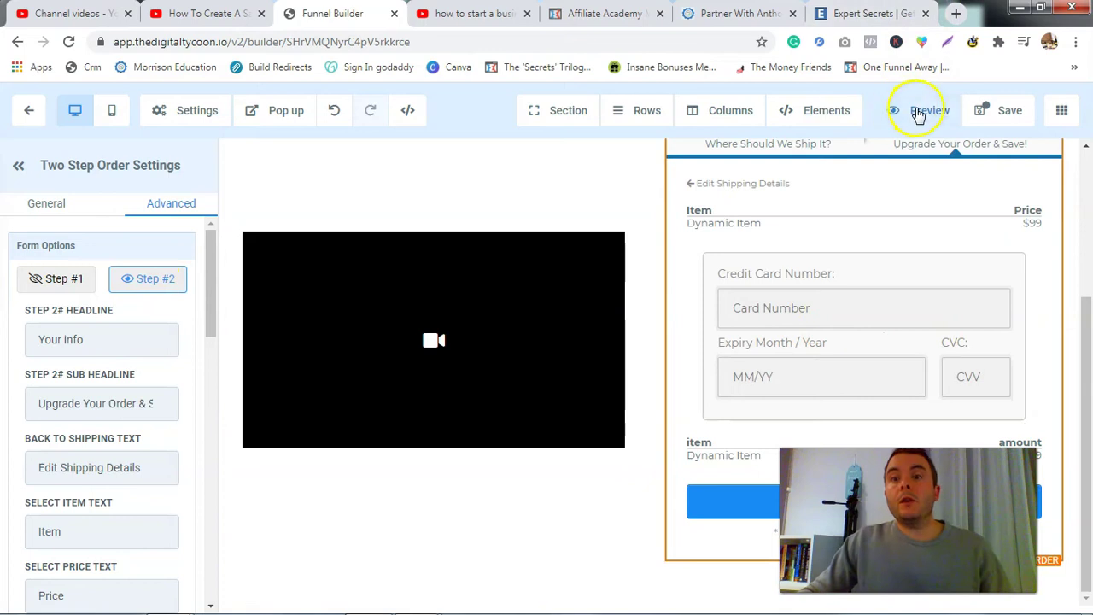
scroll(907, 341, up, 3)
scroll(907, 342, up, 1)
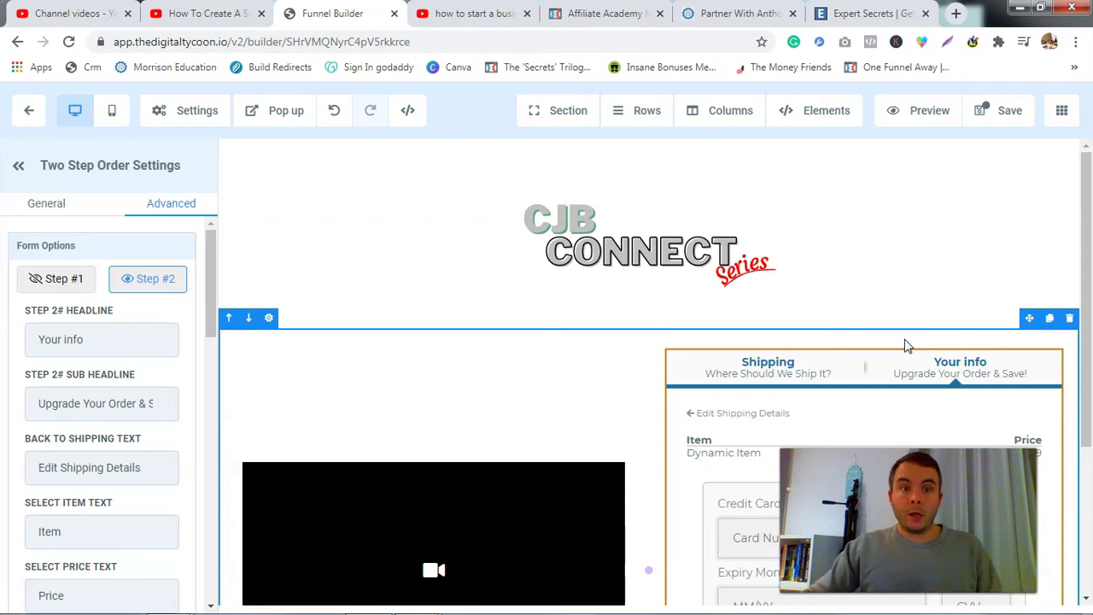
scroll(635, 264, down, 1)
scroll(634, 264, up, 1)
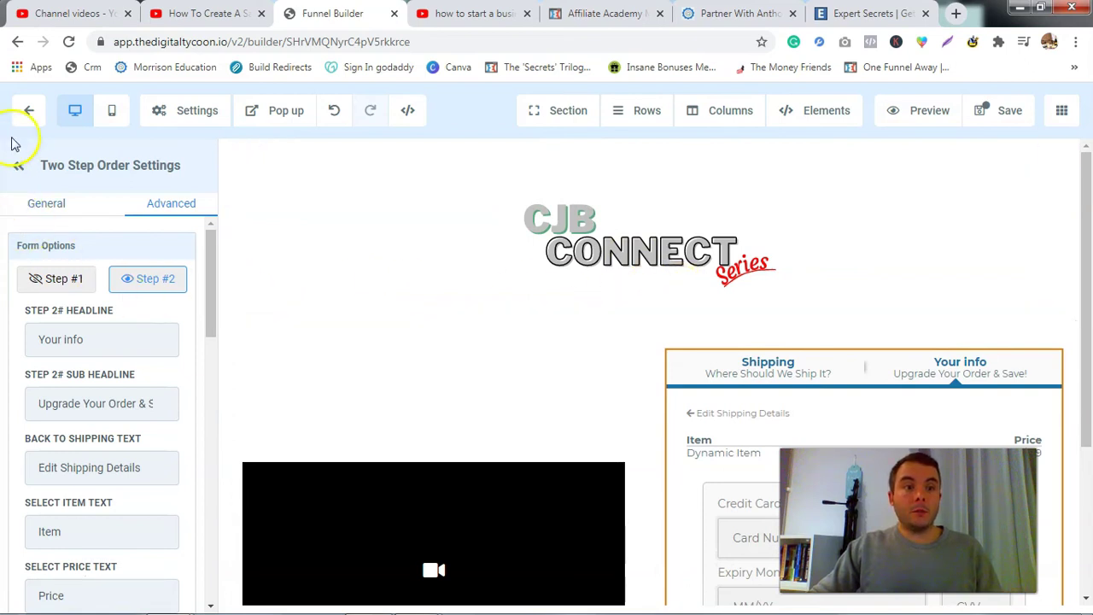
Step: Save the Capture Page, staying in the builder instead of leaving with unsaved changes
click(30, 111)
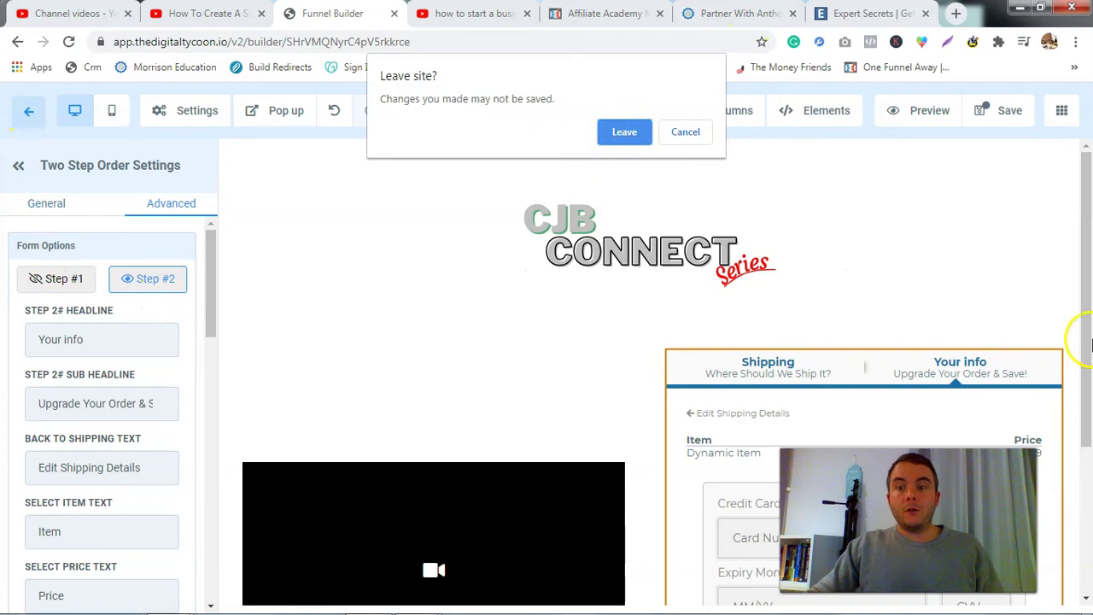
click(690, 137)
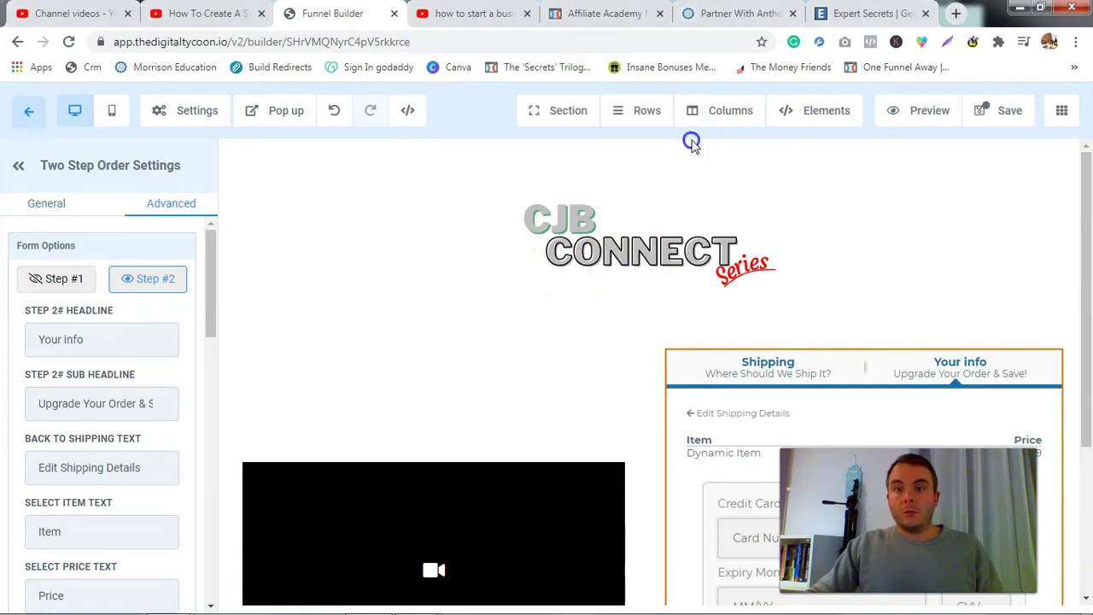
click(1007, 124)
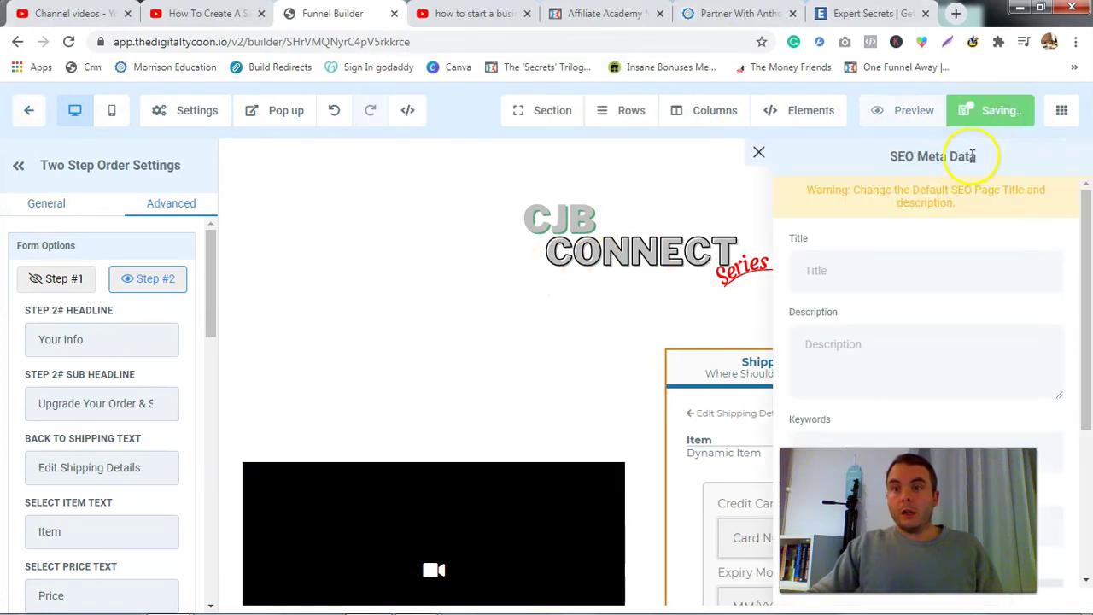
Step: Preview the Capture Page, dismiss the product list alert, look over the whole page and close the preview
click(909, 117)
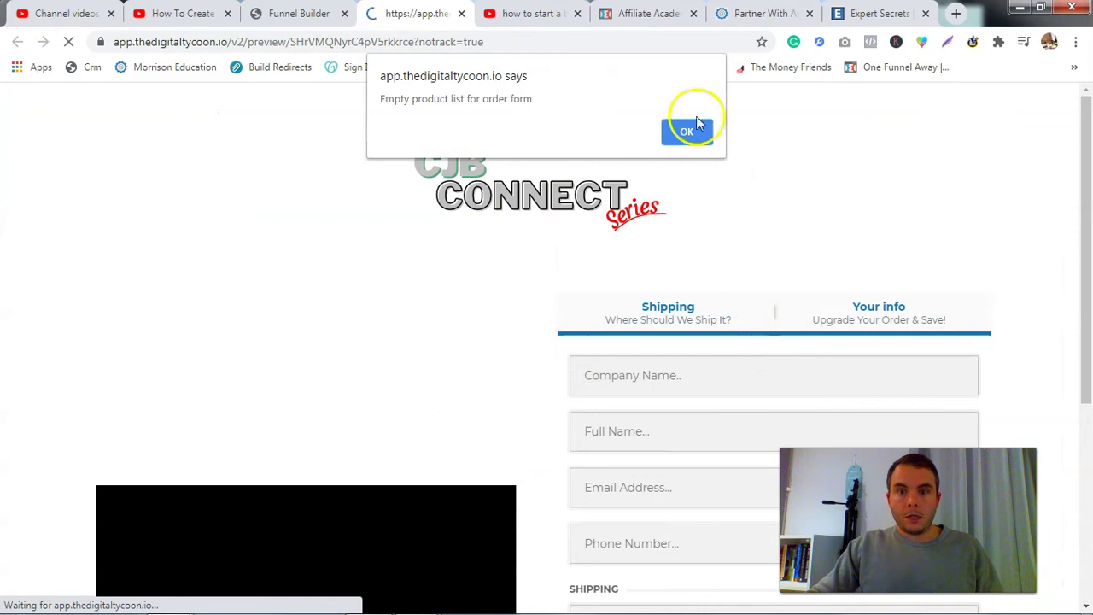
click(688, 140)
scroll(696, 203, down, 4)
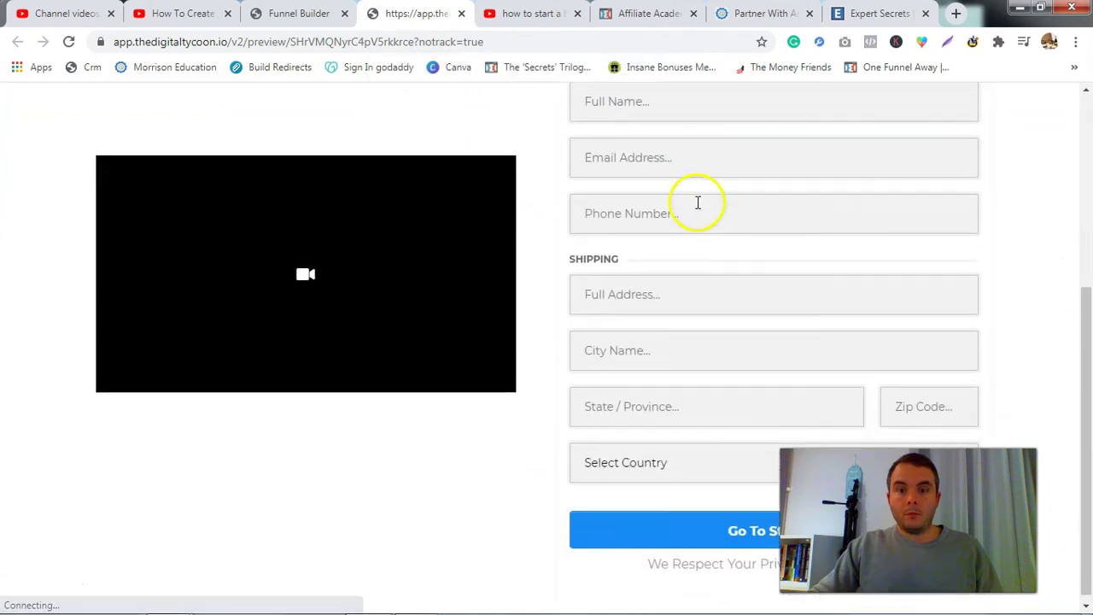
scroll(697, 203, up, 4)
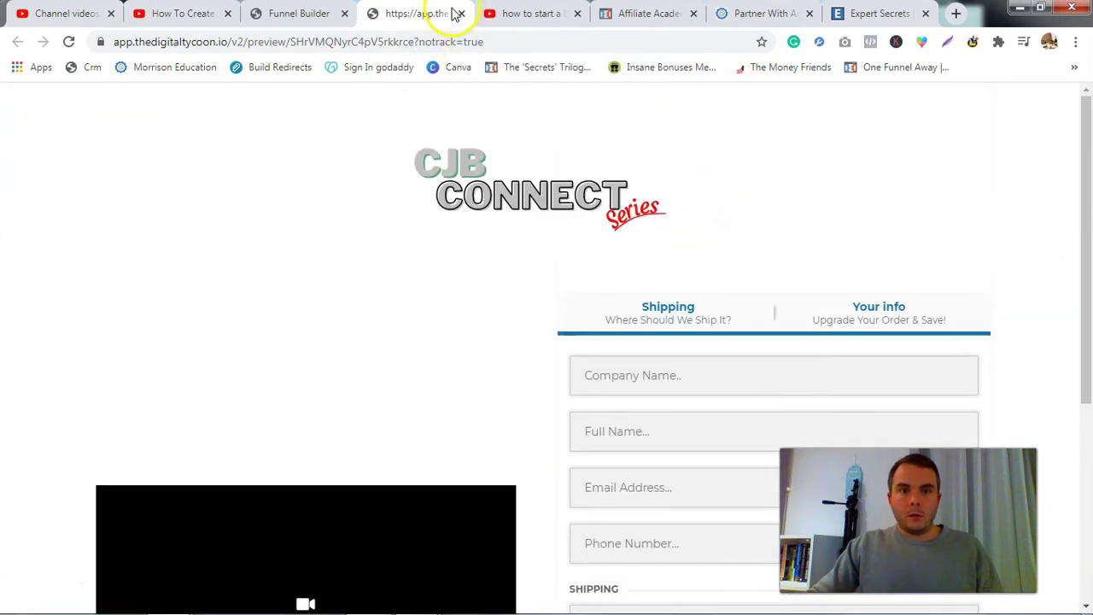
click(462, 13)
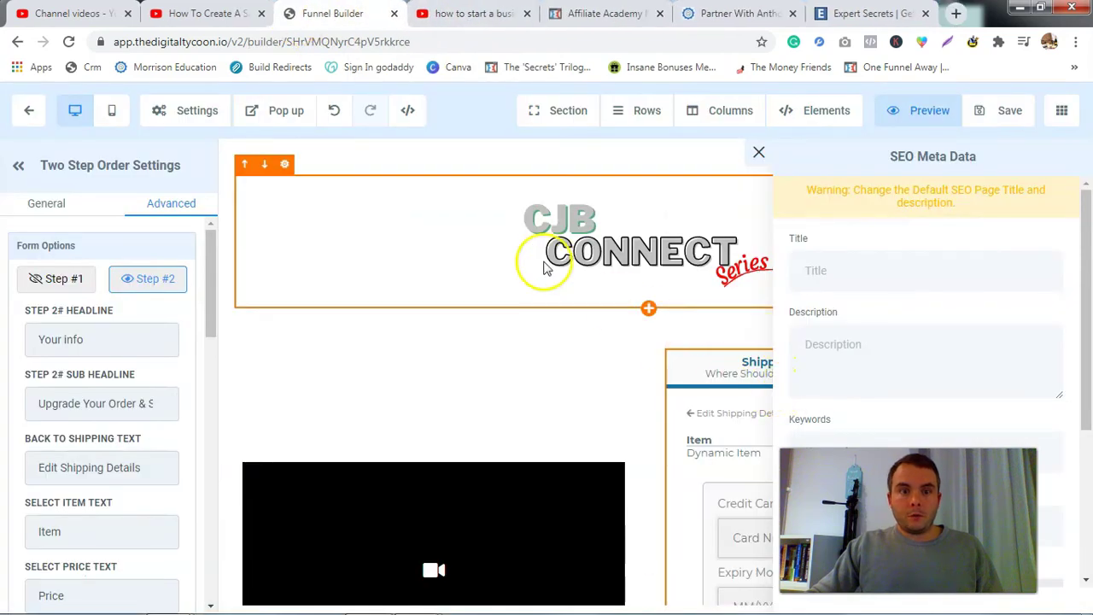
Step: View the Capture Page's blank popup, then dismiss the SEO Meta Data pane and close the popup
click(278, 111)
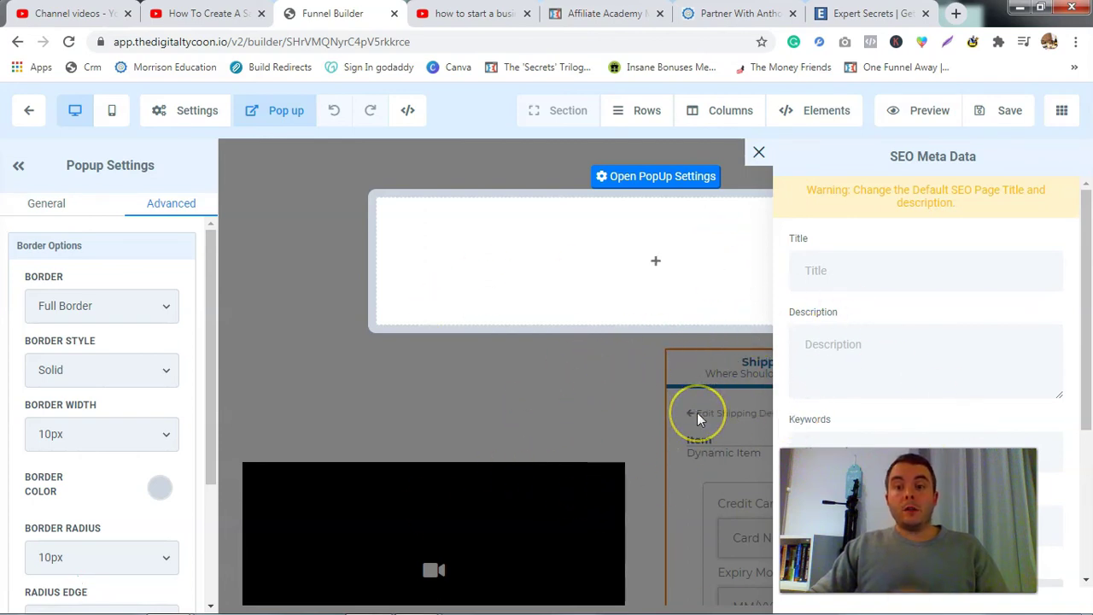
mouse_move(707, 285)
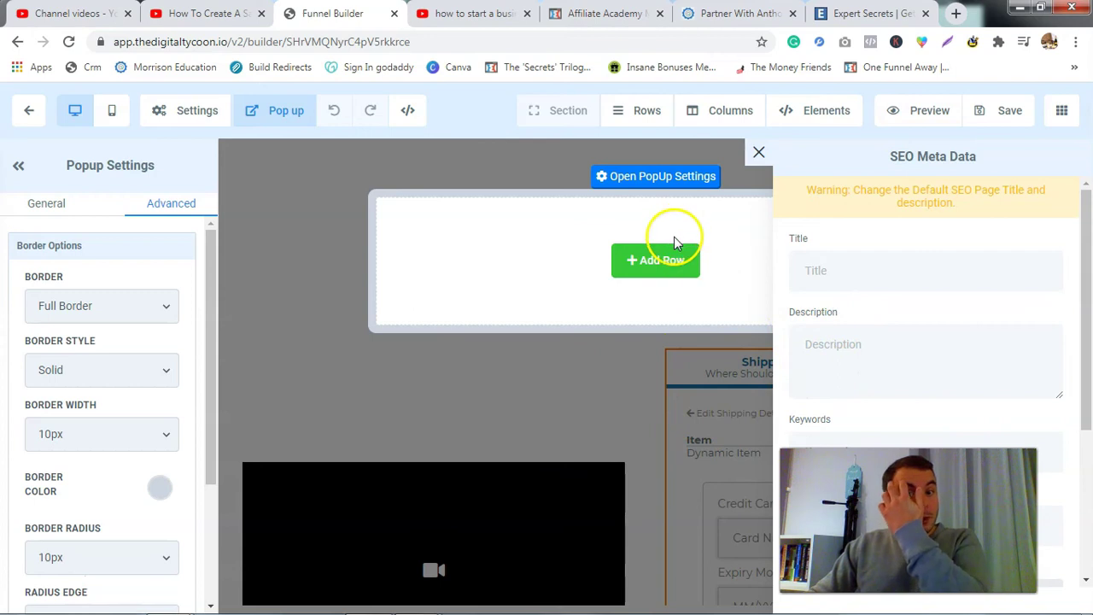
click(757, 149)
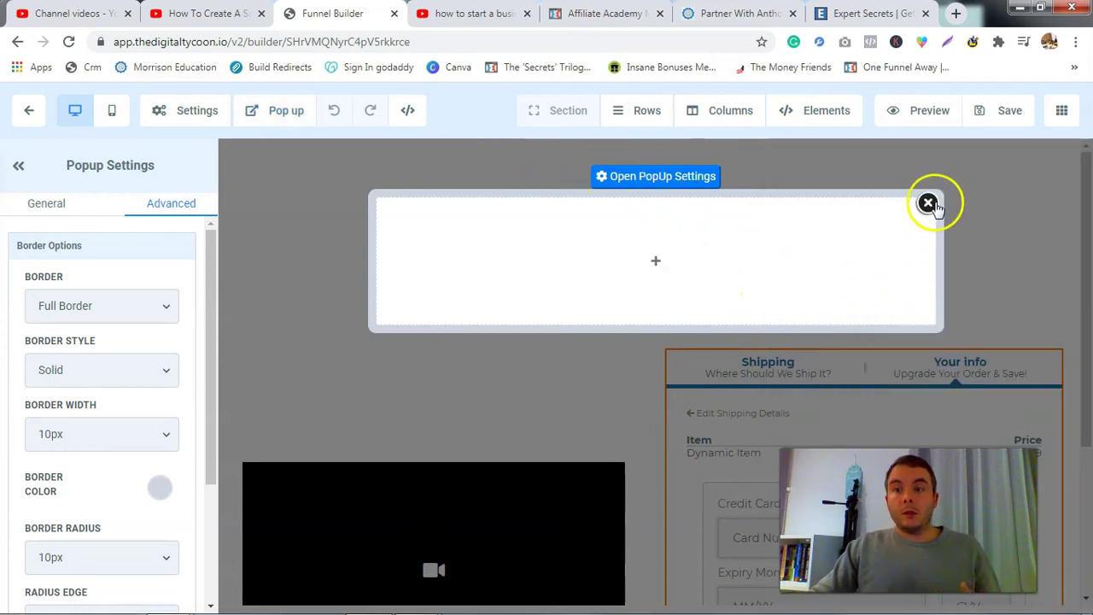
click(928, 203)
click(903, 367)
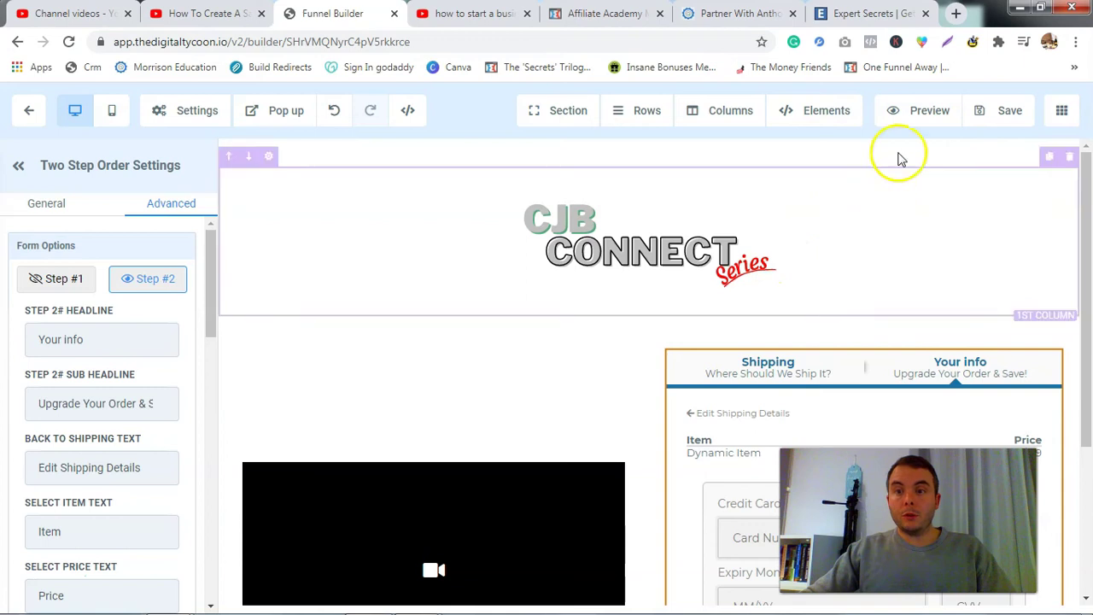
Step: Open the page of the Optin VS (Clone) (Clone) funnel step for editing and examine its popup opt-in form
click(29, 113)
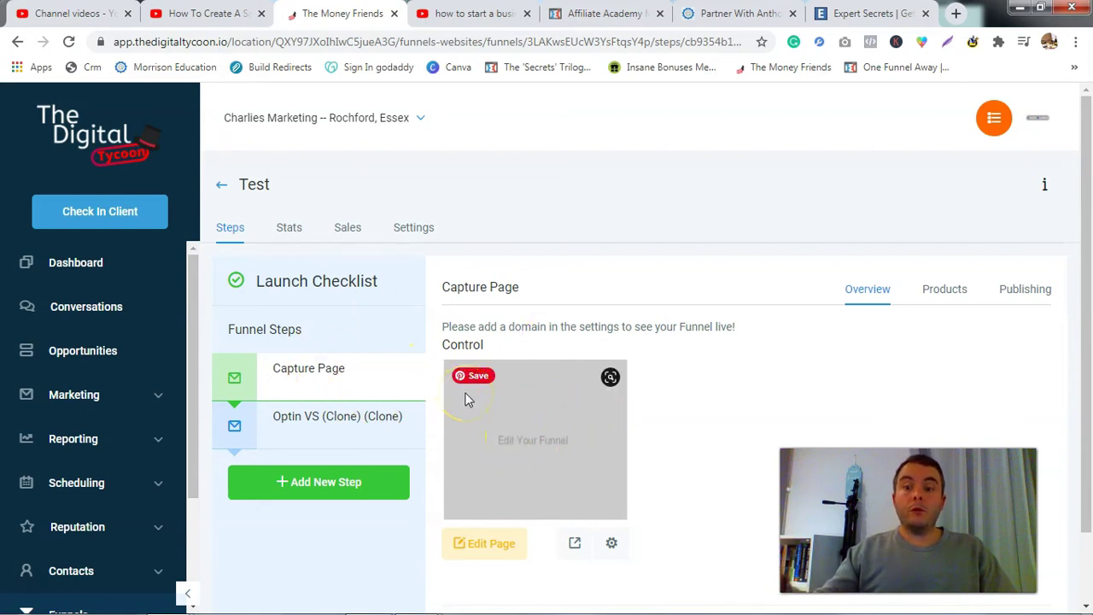
click(330, 425)
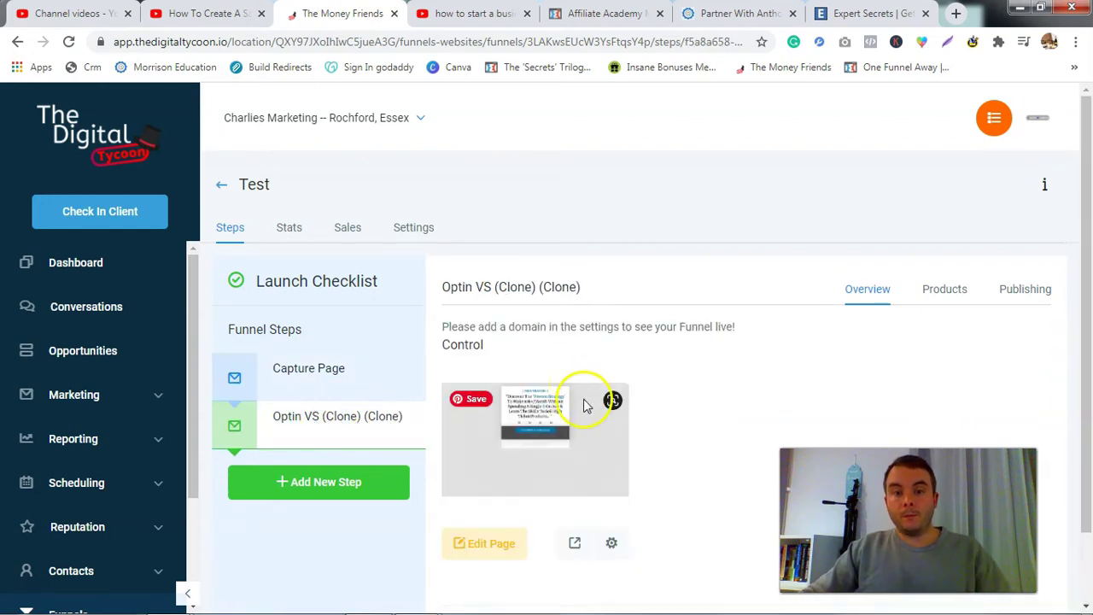
click(514, 547)
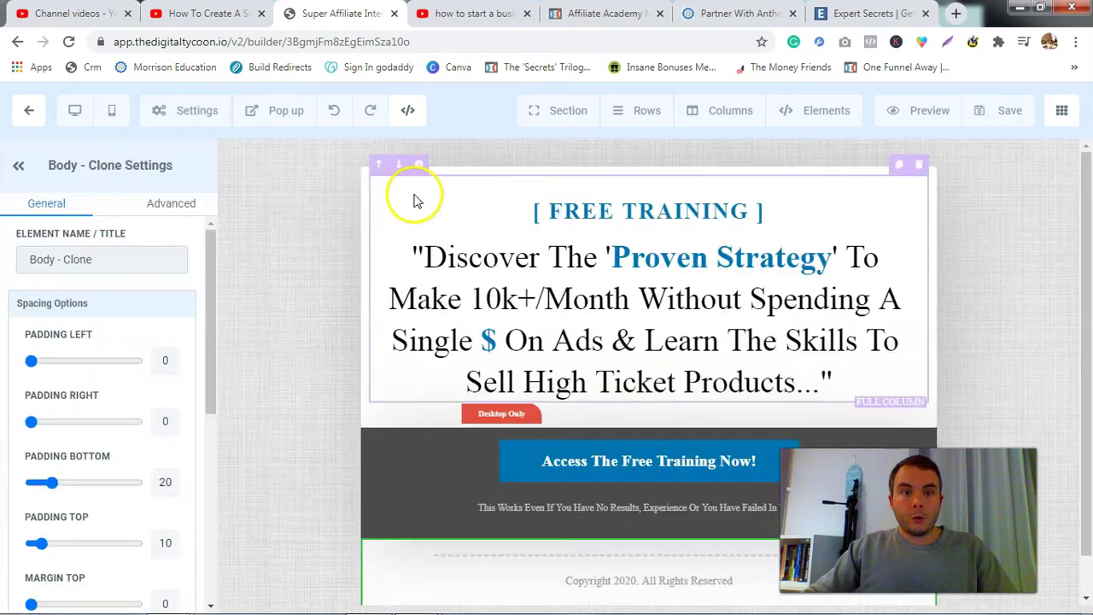
click(289, 111)
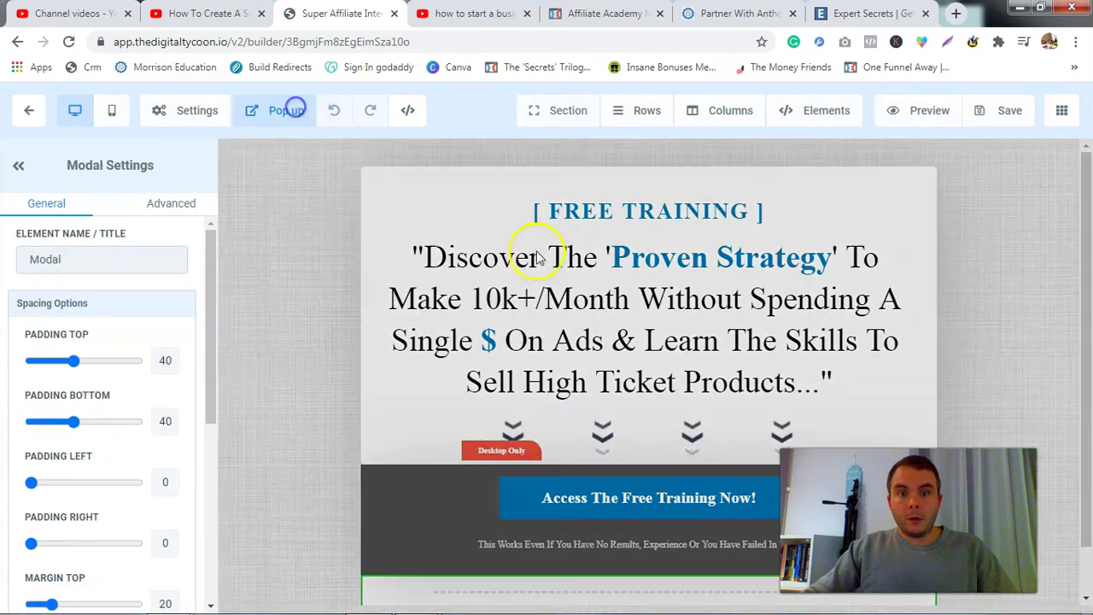
scroll(634, 434, down, 1)
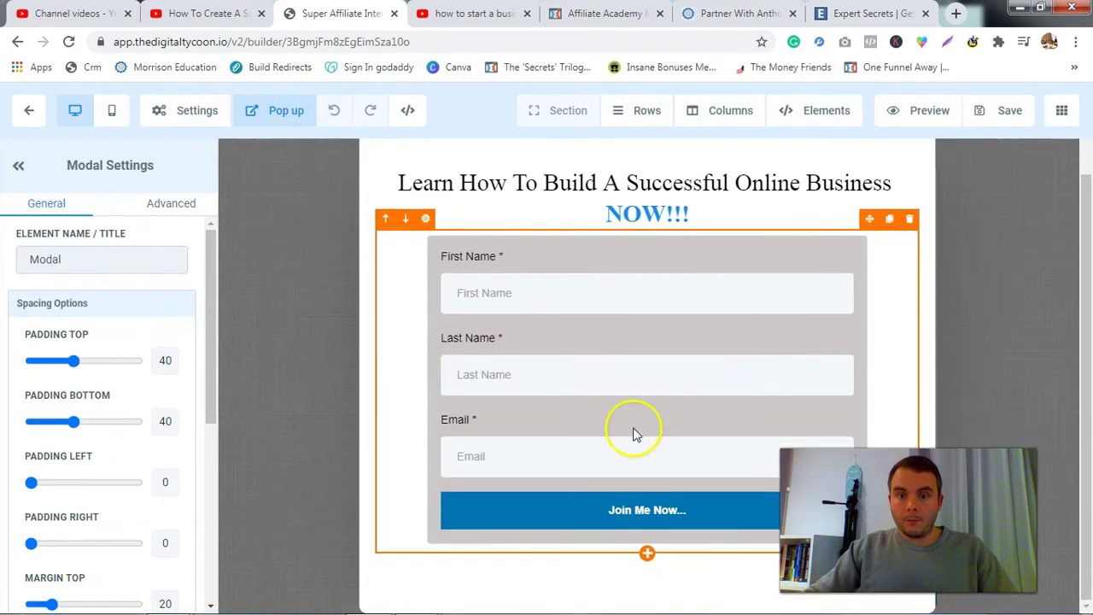
Step: Examine the redirect action options in the settings of the popup's opt-in form, leaving the current choice in place
click(617, 490)
scroll(146, 380, down, 5)
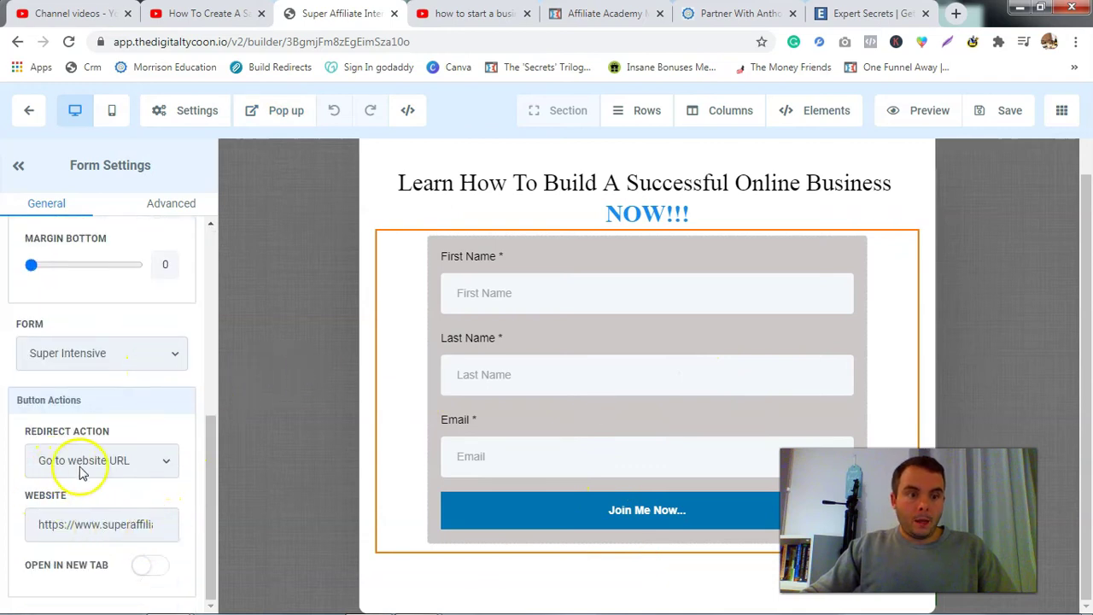
click(162, 464)
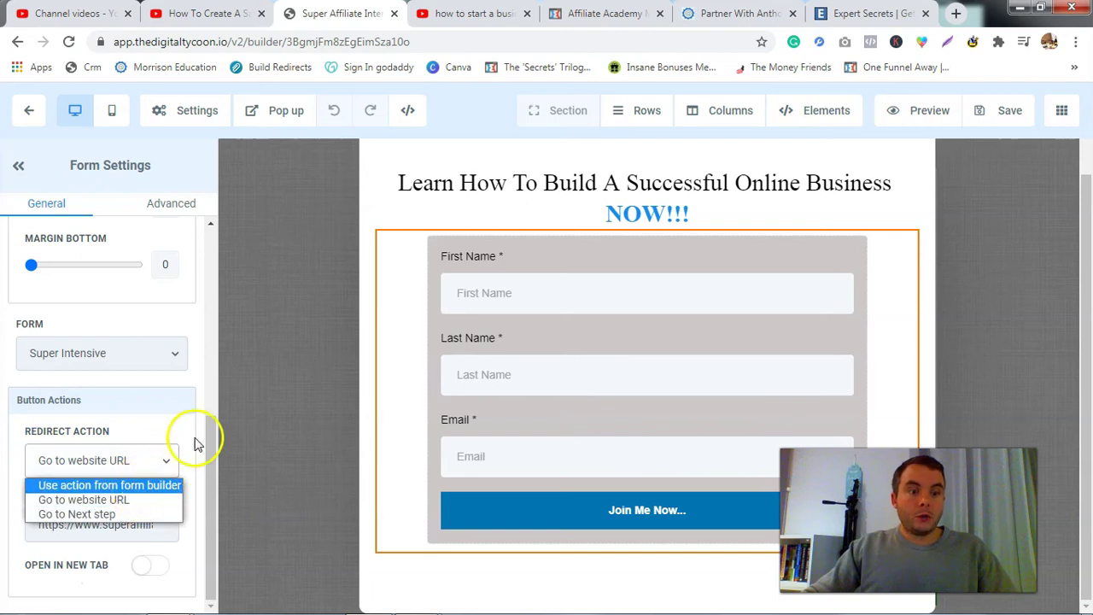
click(189, 449)
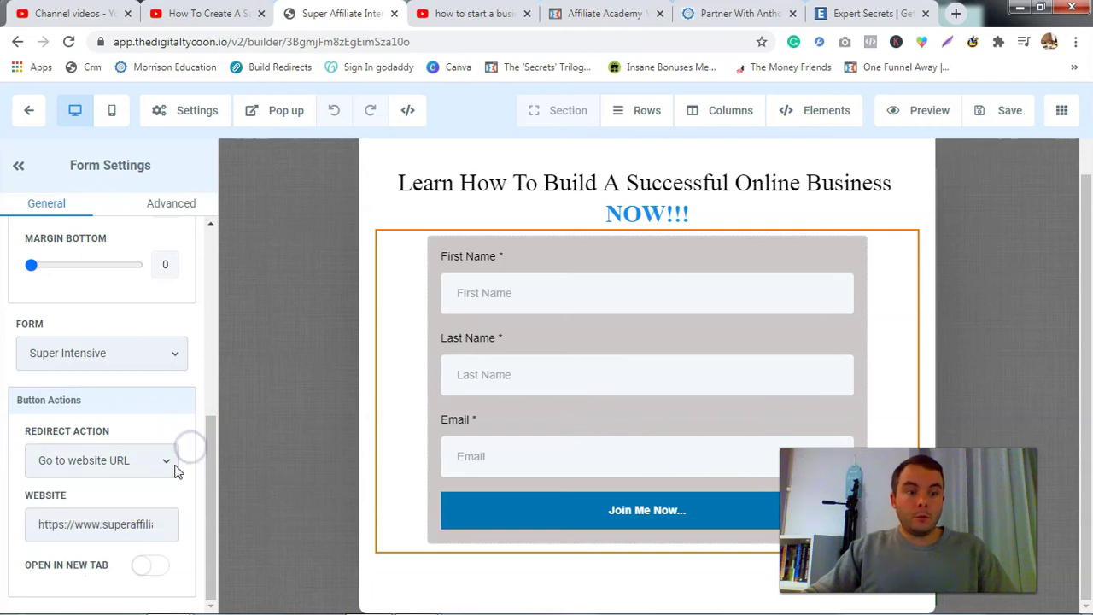
click(168, 463)
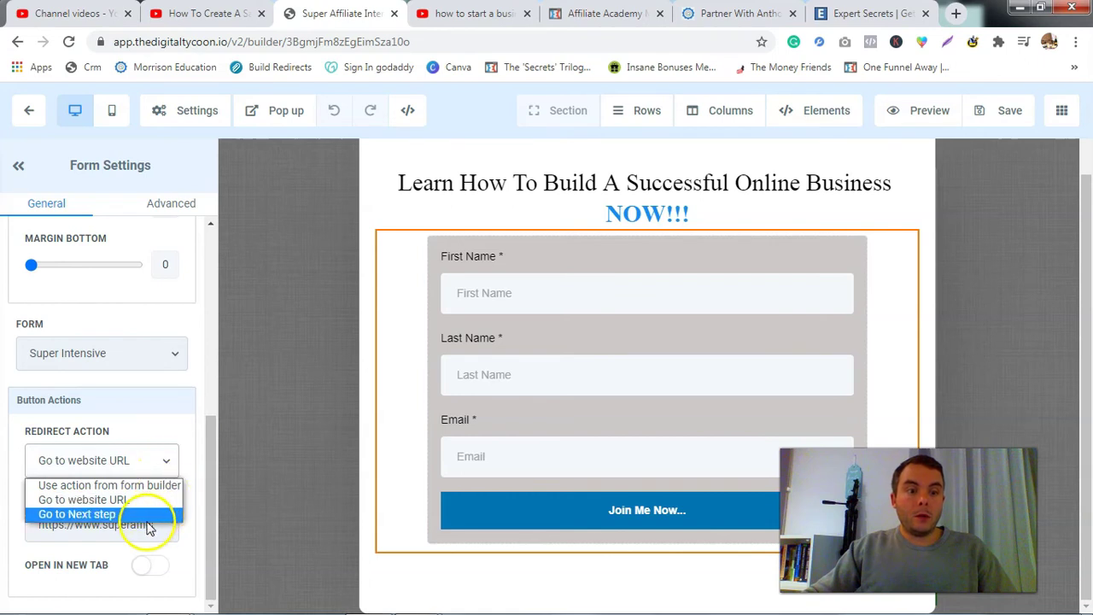
click(193, 420)
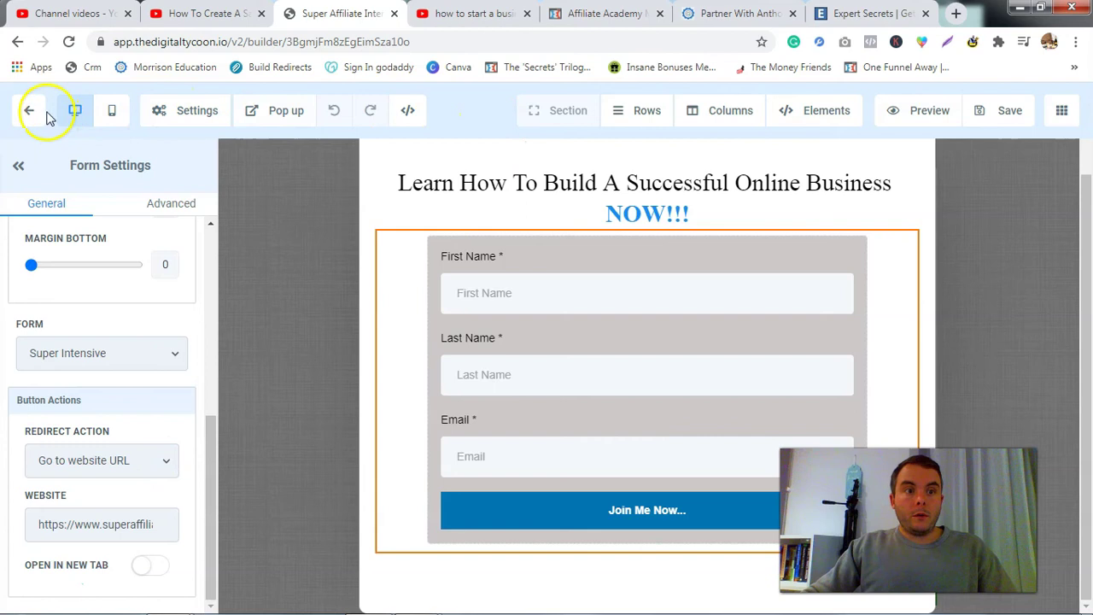
click(168, 468)
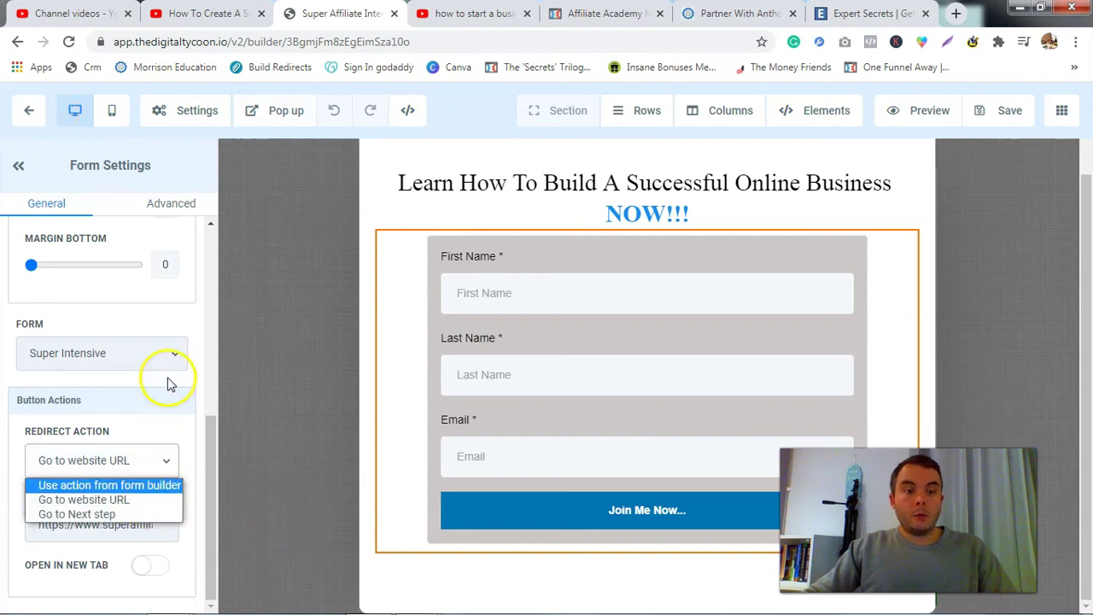
click(176, 427)
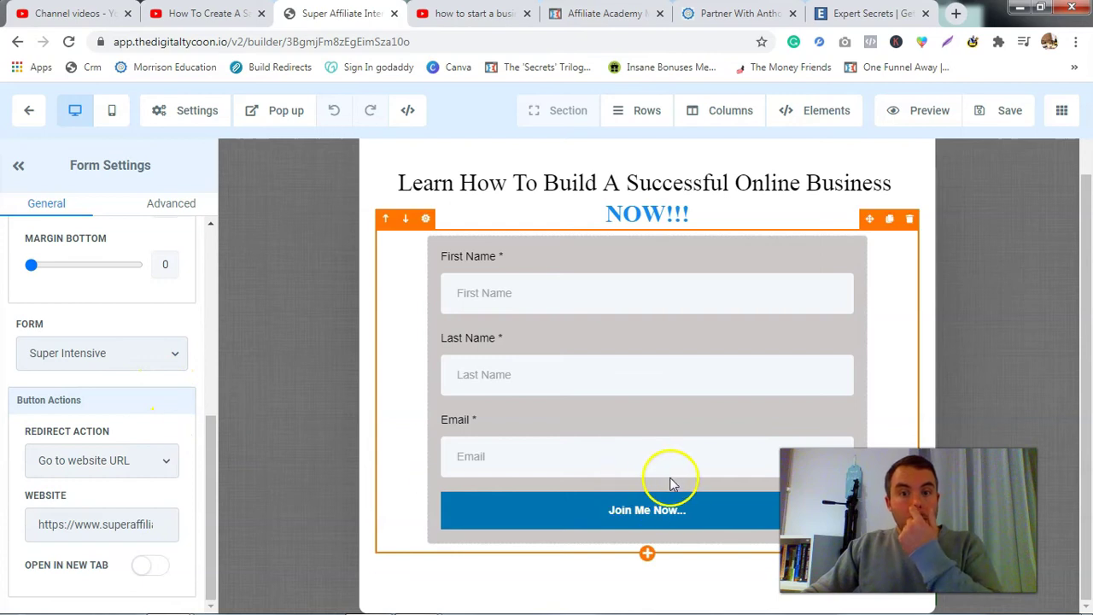
Step: Return to the Test funnel's steps and start a new funnel step with the page name Sales
click(26, 114)
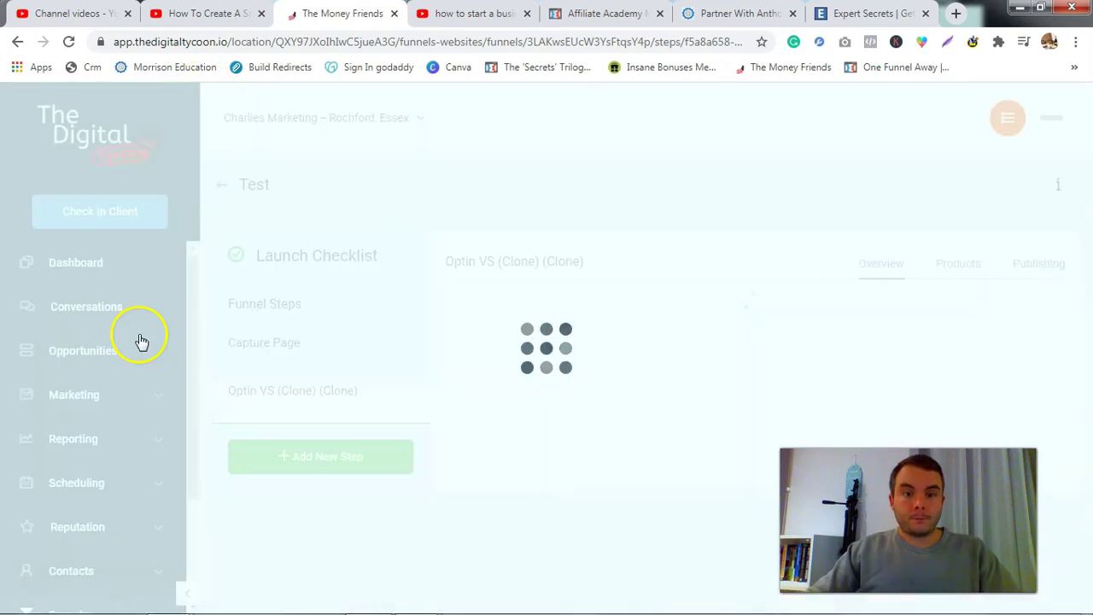
scroll(417, 411, down, 1)
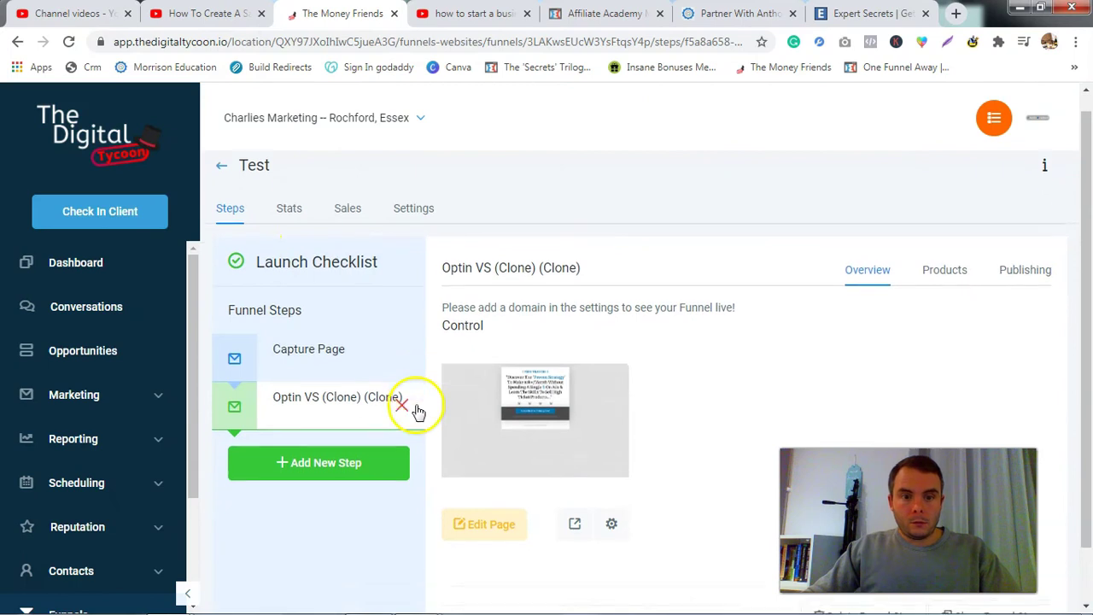
click(329, 408)
click(416, 232)
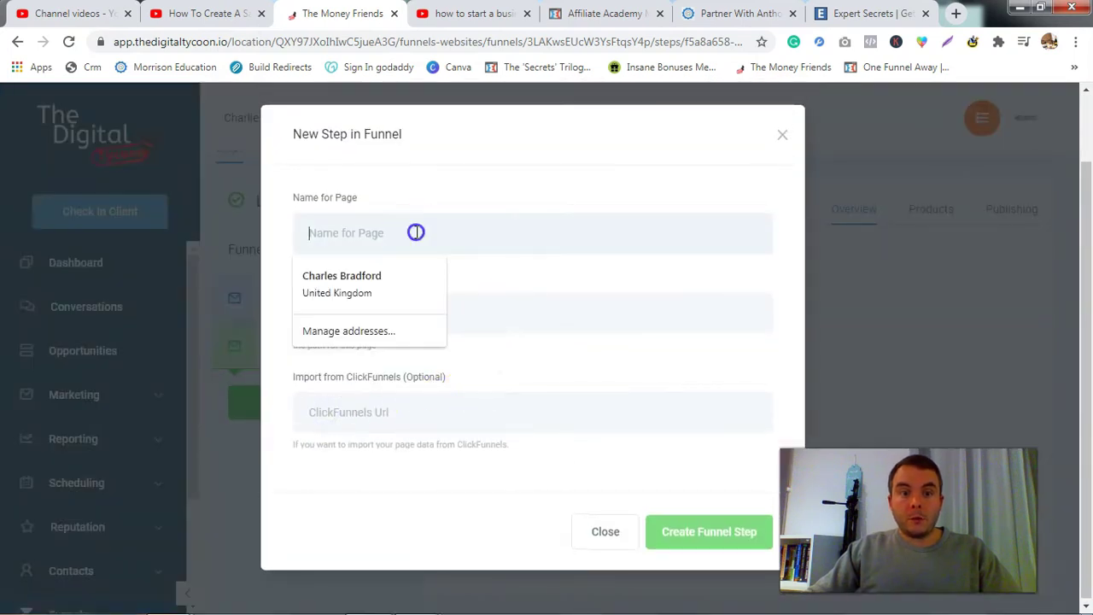
text(Sales)
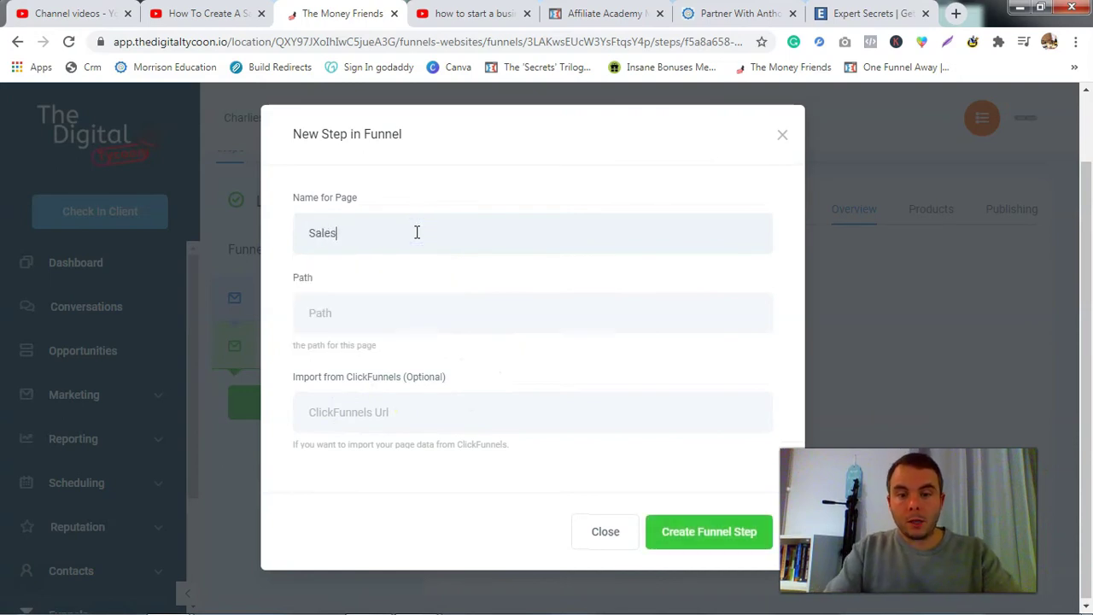